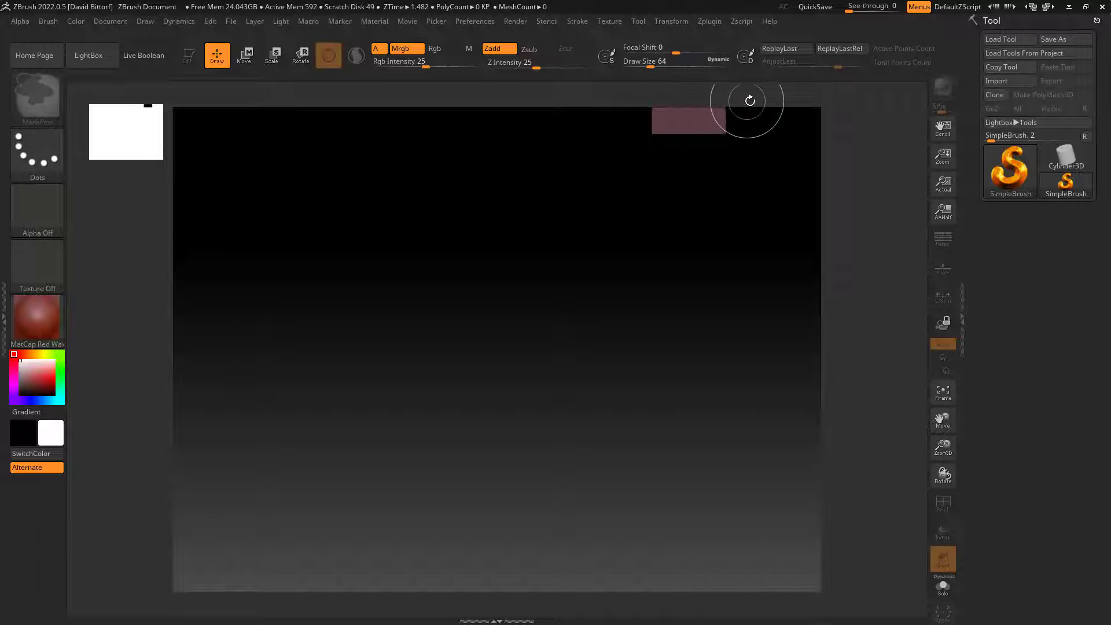
Step: Clear the canvas and load the DemoSoldier project from the LightBox projects
{"action": "key", "text": "ctrl+n"}
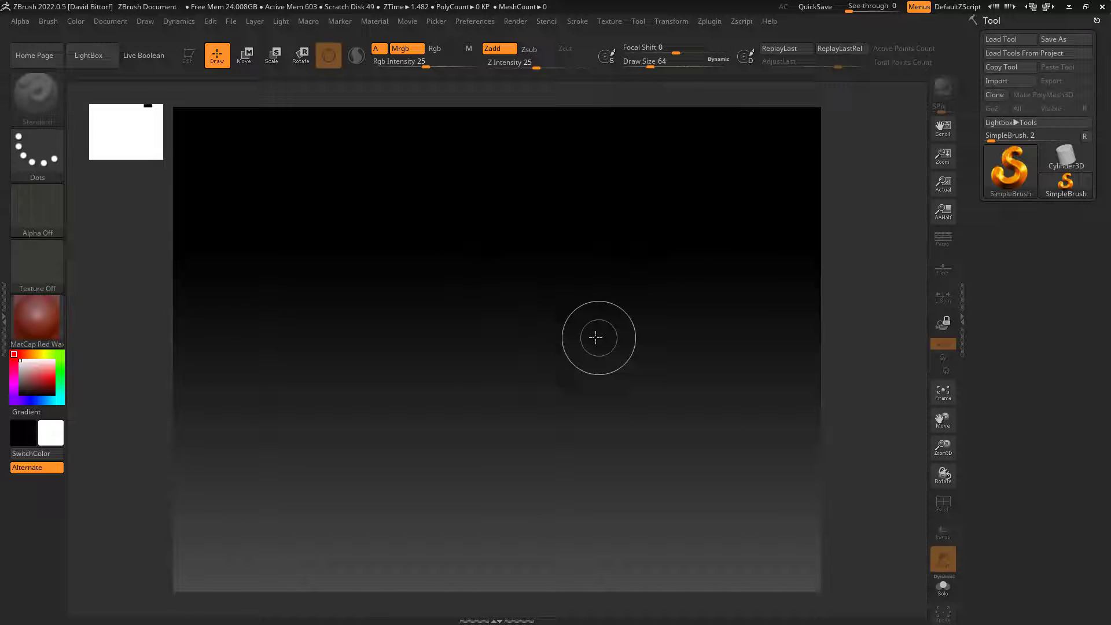
{"action": "left_click", "coordinate": [88, 60]}
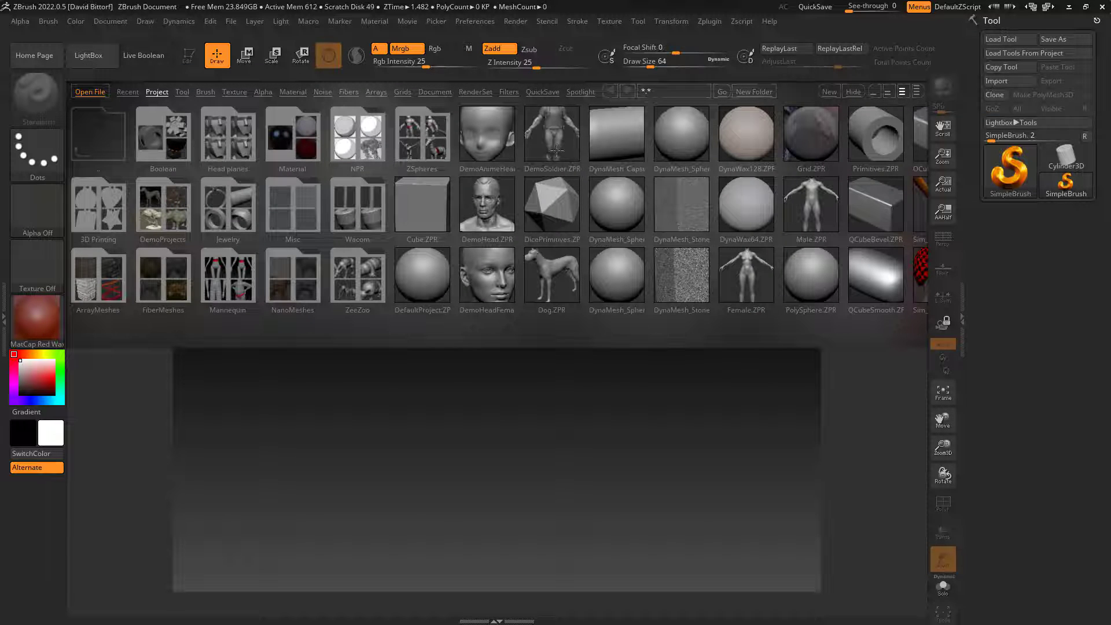
{"action": "double_click", "coordinate": [539, 149]}
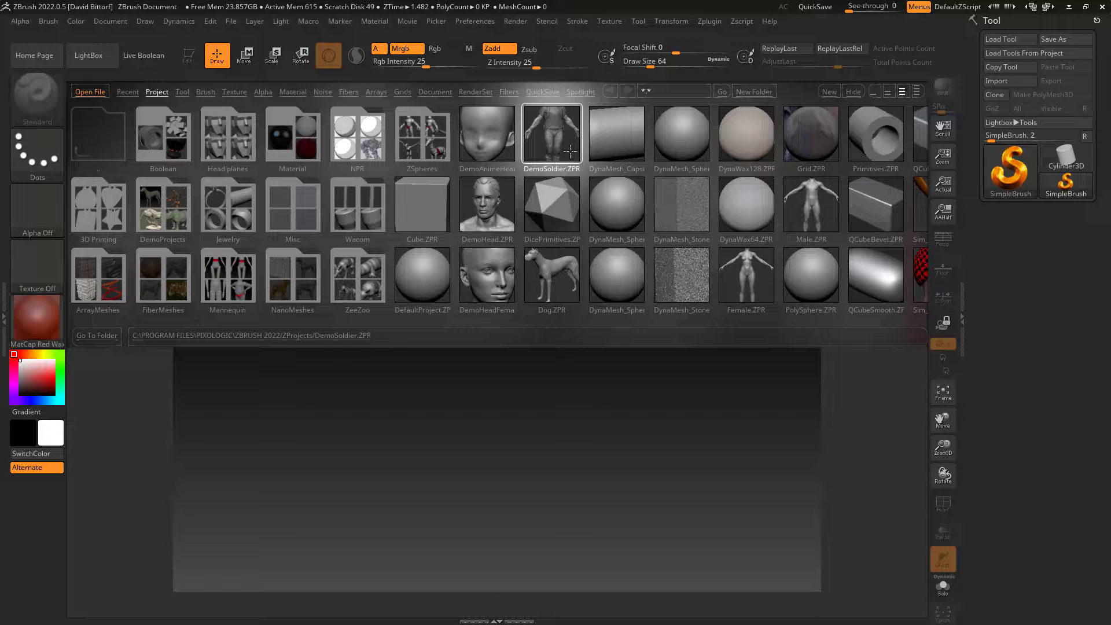
{"action": "left_click", "coordinate": [597, 349]}
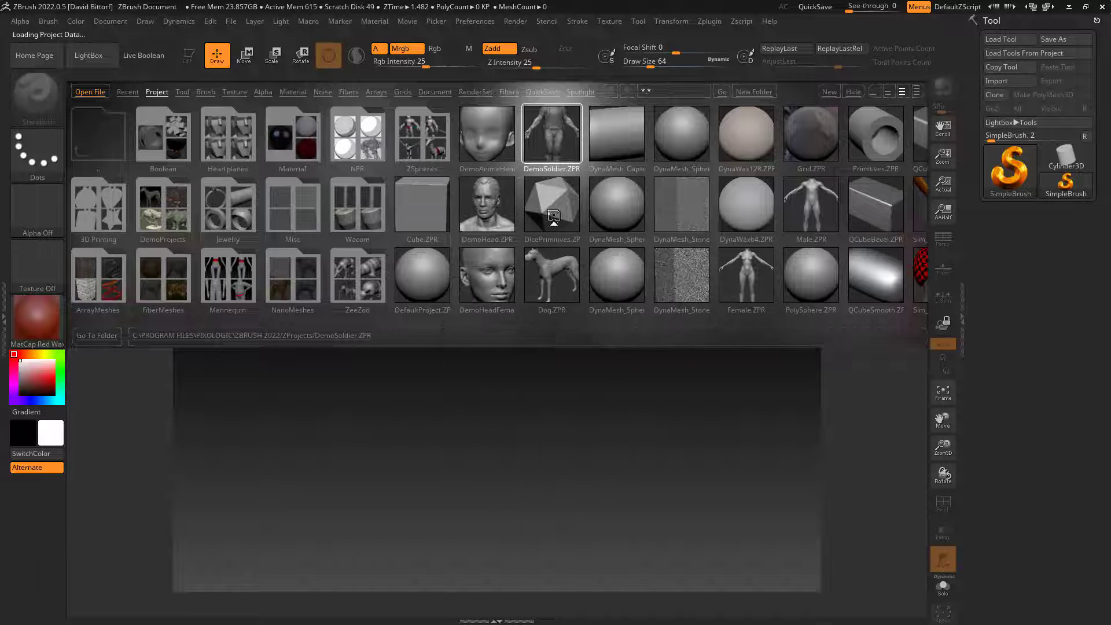
{"action": "left_click_drag", "start_coordinate": [659, 240], "coordinate": [697, 236]}
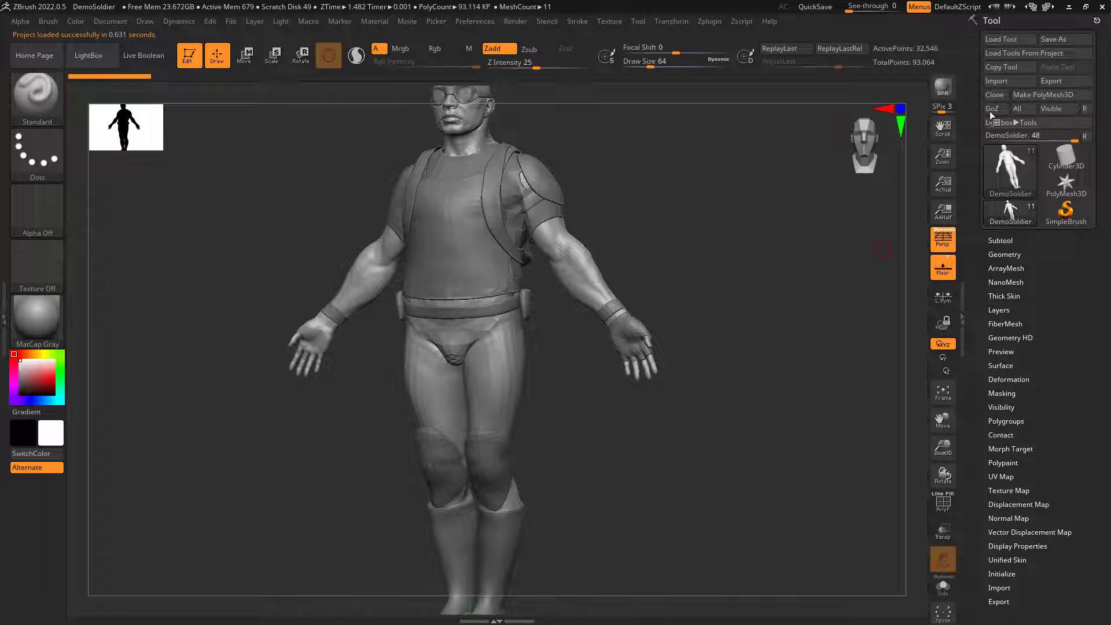
Step: Expand the soldier's subtool list to review the separate body, clothing and gear parts
{"action": "left_click", "coordinate": [999, 241]}
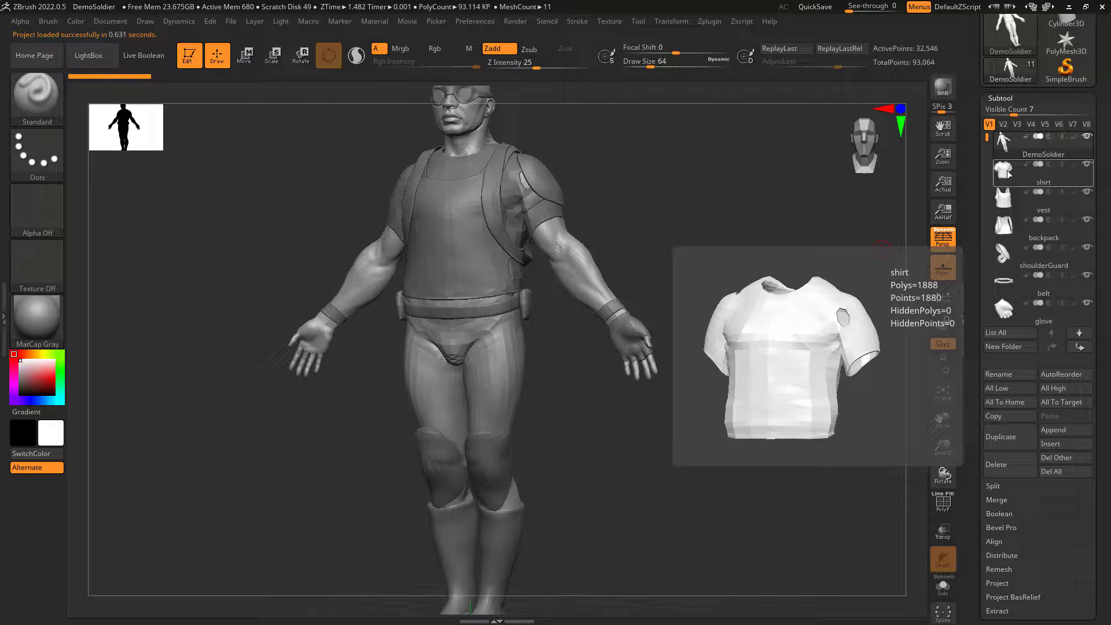
{"action": "mouse_move", "coordinate": [730, 324]}
{"action": "left_mouse_down"}
{"action": "mouse_move", "coordinate": [630, 323]}
{"action": "mouse_move", "coordinate": [719, 318]}
{"action": "mouse_move", "coordinate": [735, 272]}
{"action": "mouse_move", "coordinate": [734, 312]}
{"action": "left_mouse_up"}
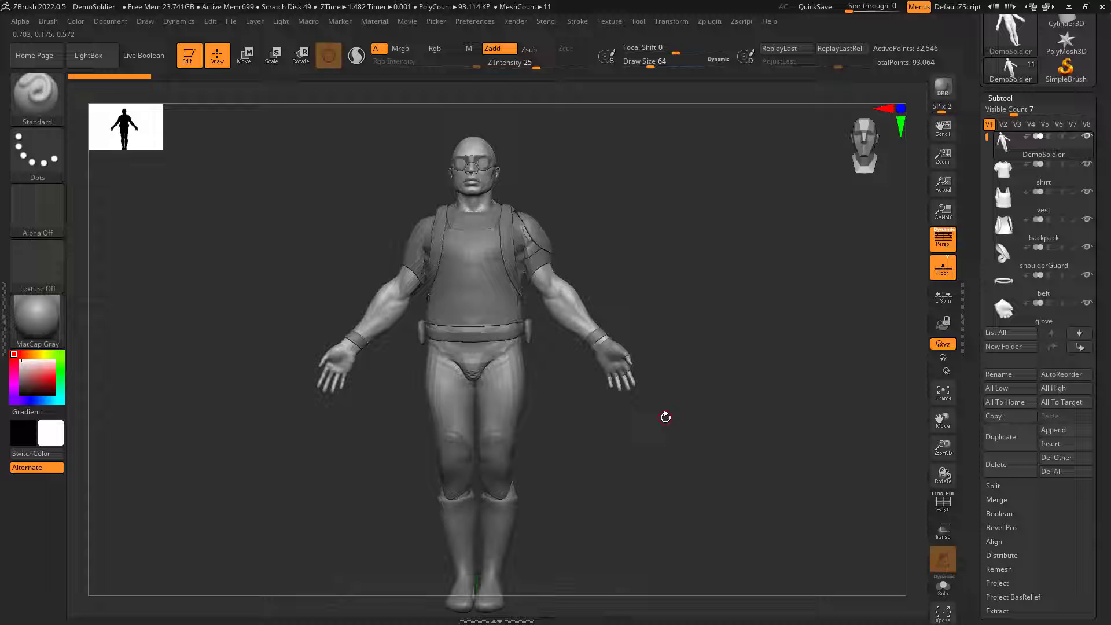
{"action": "left_click_drag", "start_coordinate": [667, 354], "coordinate": [730, 302]}
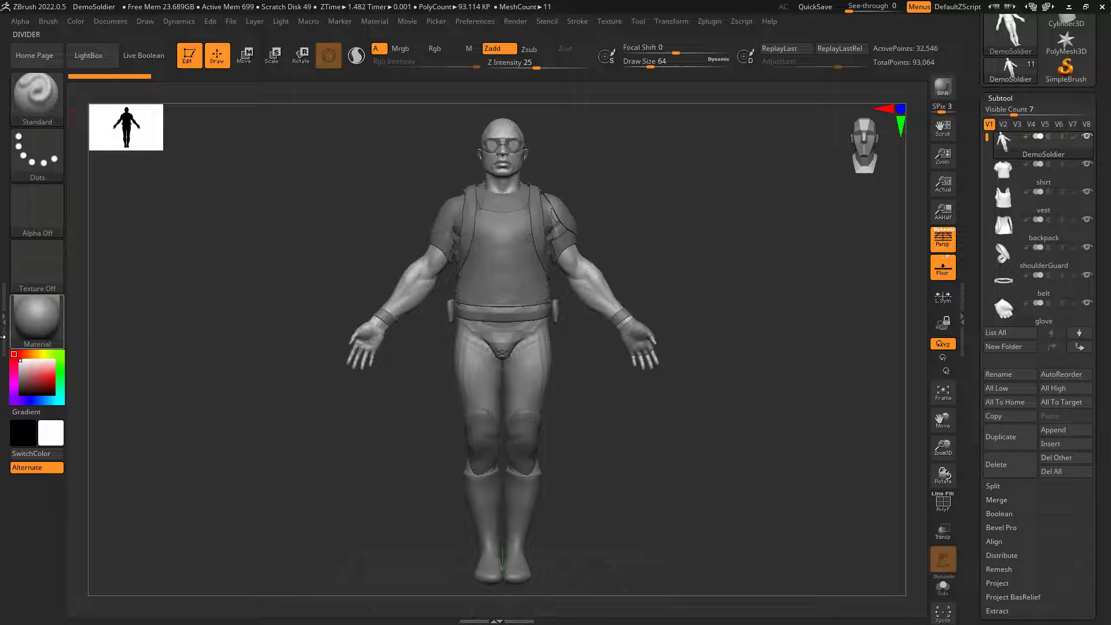
Step: Reveal the empty side tray, collapse its Brush palette and dock the Zplugin palette there
{"action": "double_click", "coordinate": [4, 318]}
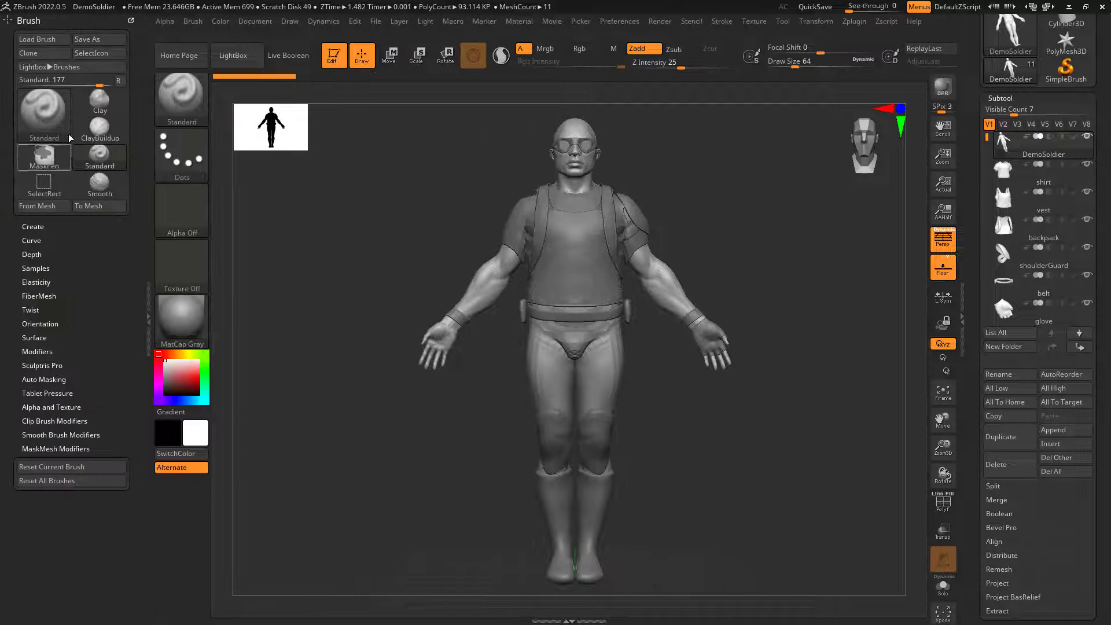
{"action": "left_click", "coordinate": [30, 20]}
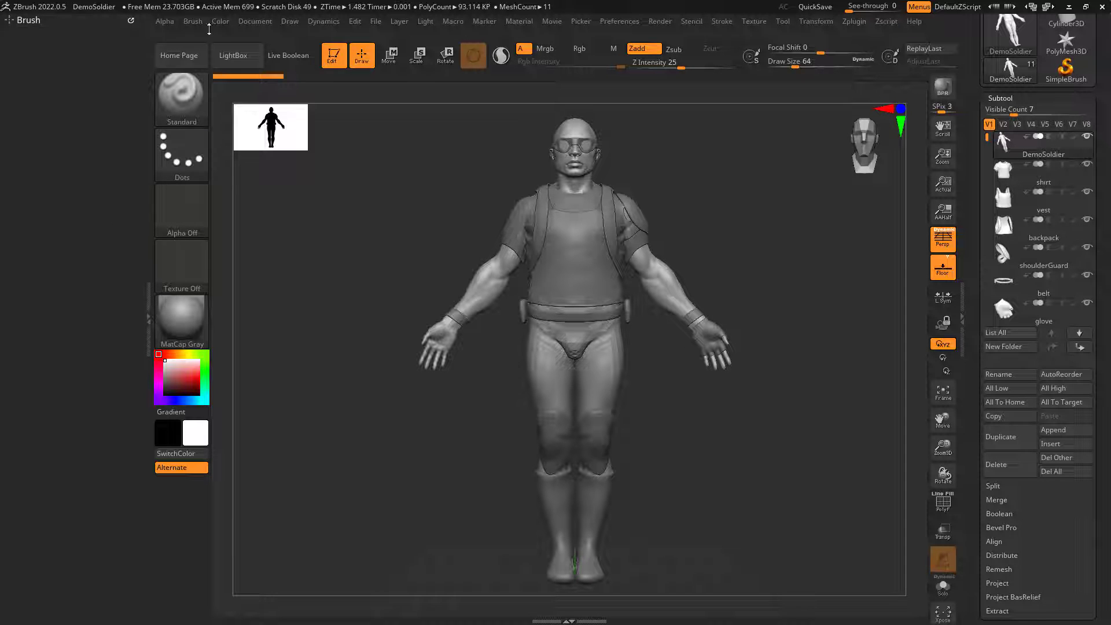
{"action": "left_click", "coordinate": [846, 21]}
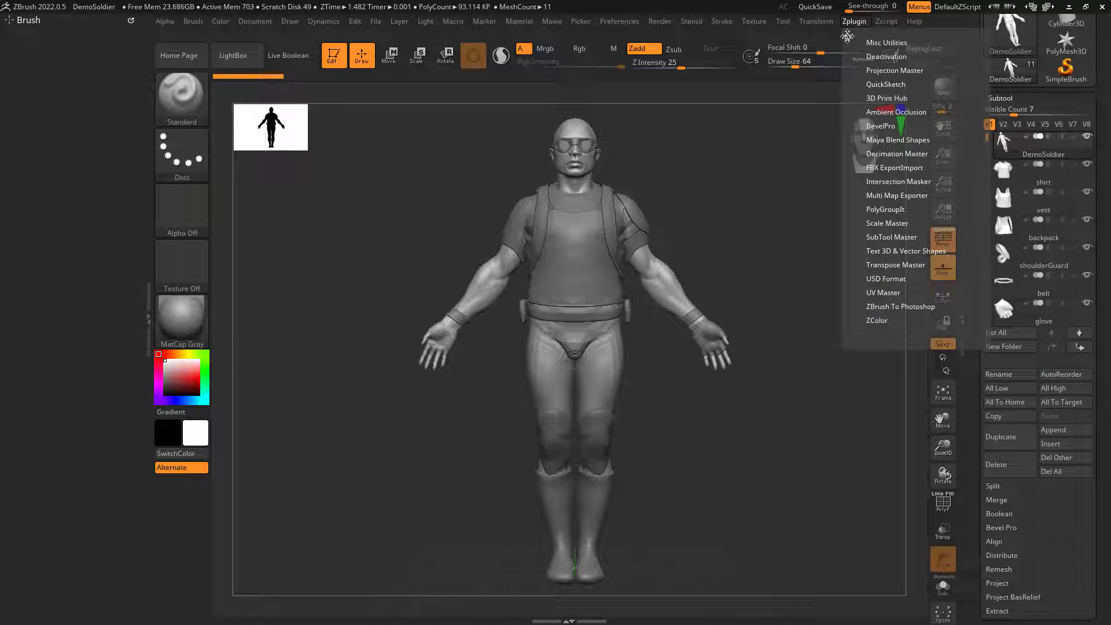
{"action": "left_click_drag", "start_coordinate": [847, 36], "coordinate": [10, 104]}
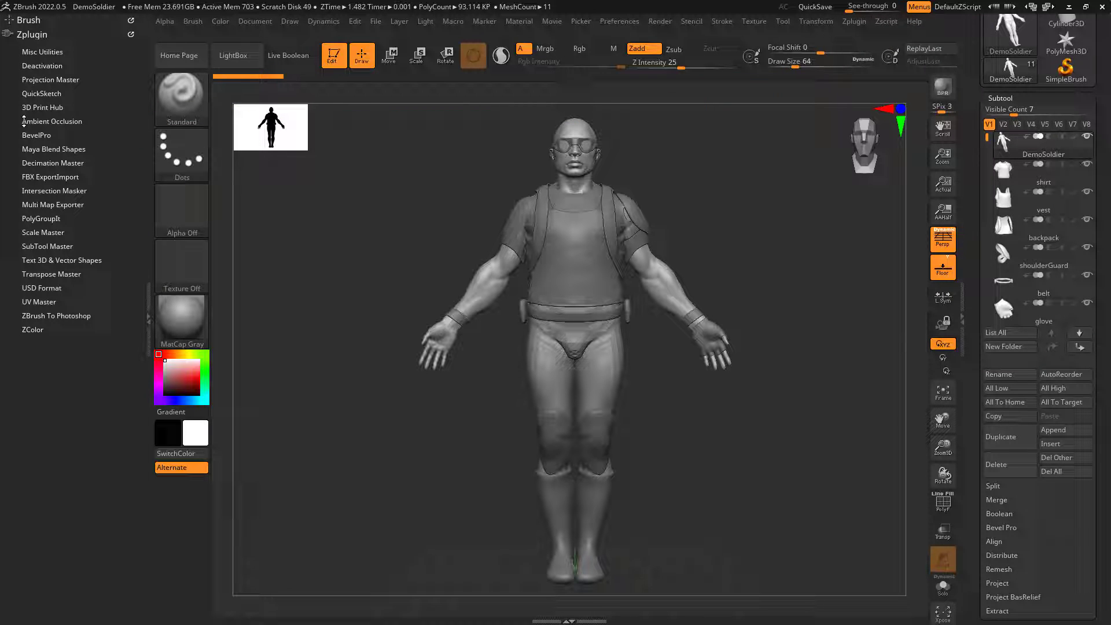
Step: Enable ZSphere Rig in Transpose Master and create a TPoseMesh of the whole soldier
{"action": "left_click", "coordinate": [55, 274]}
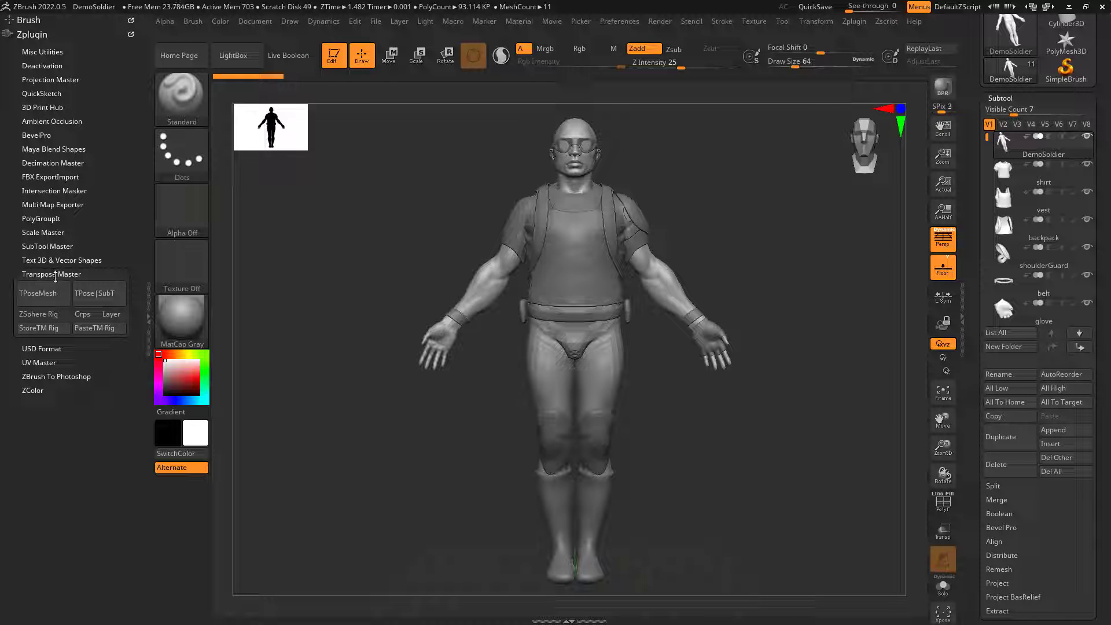
{"action": "left_click", "coordinate": [51, 317]}
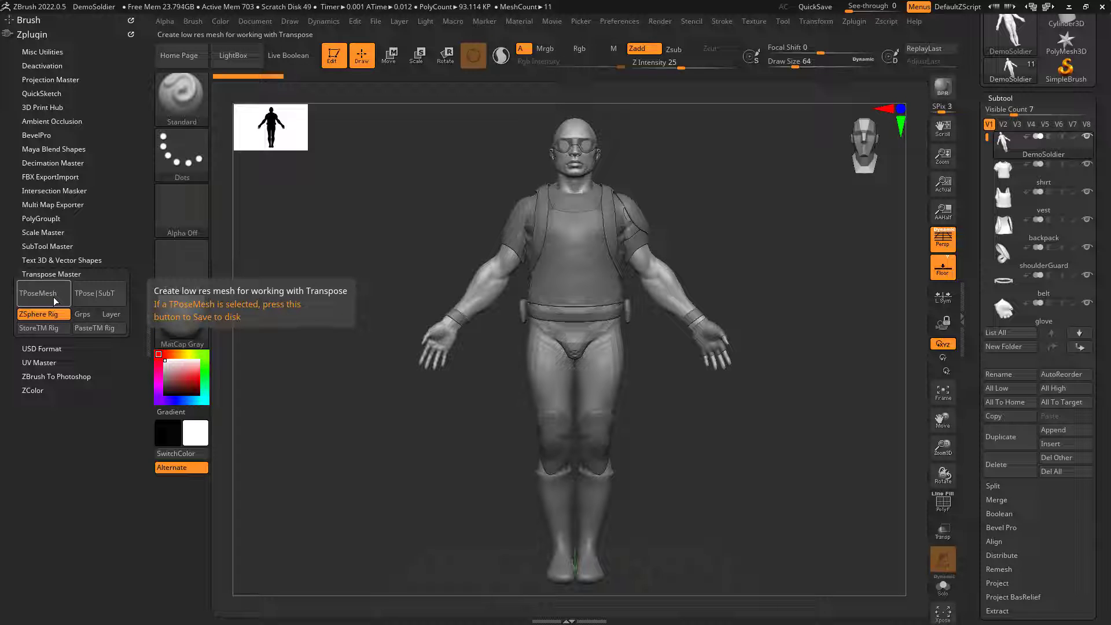
{"action": "left_click", "coordinate": [53, 297]}
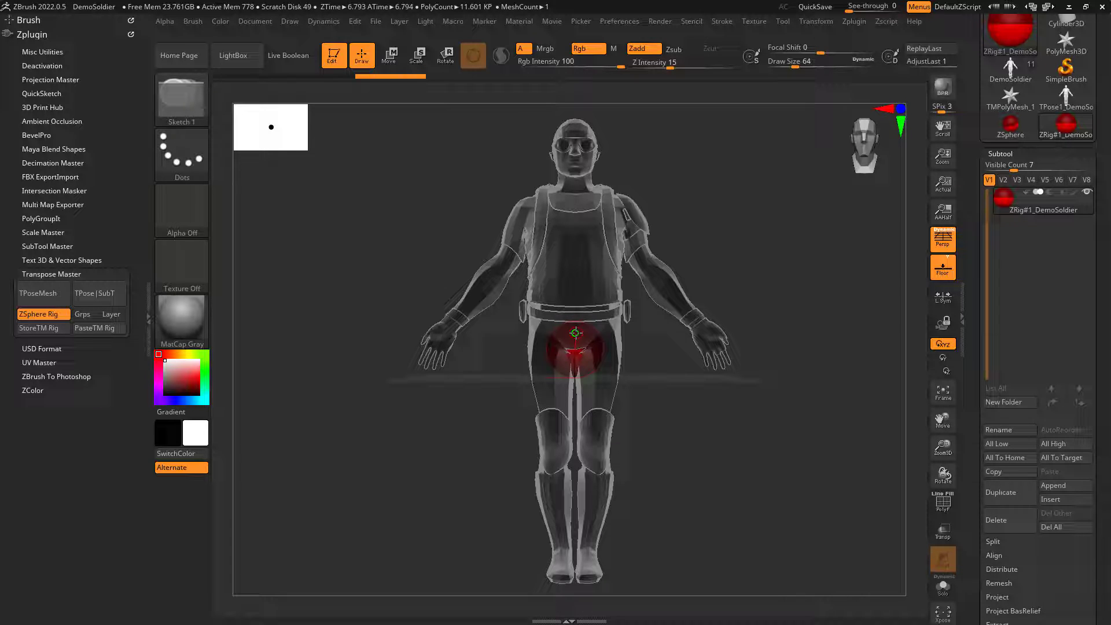
Step: Raise the root ZSphere to the soldier's waist, add mirrored hip ZSpheres and position them at the tops of the thighs
{"action": "left_click", "coordinate": [389, 54]}
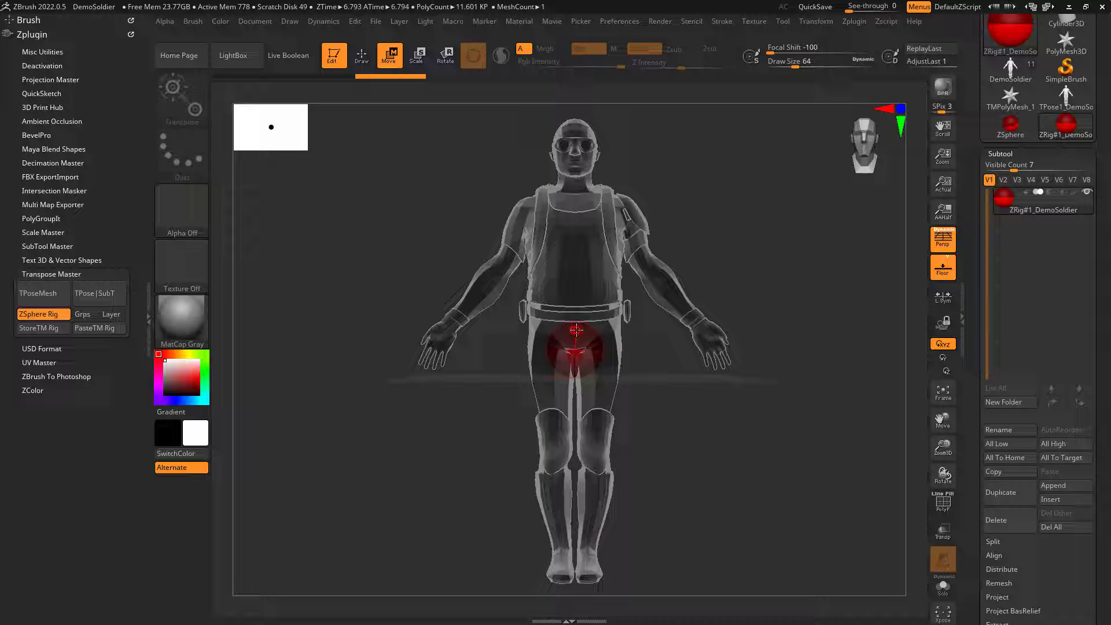
{"action": "left_click_drag", "start_coordinate": [575, 330], "coordinate": [577, 304]}
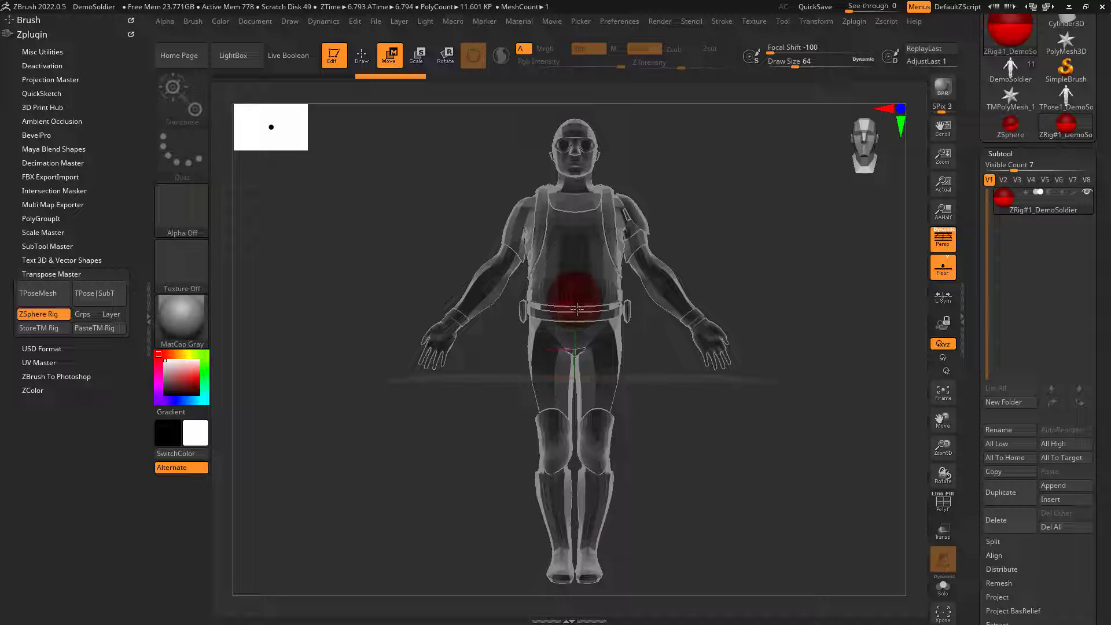
{"action": "key", "text": "q"}
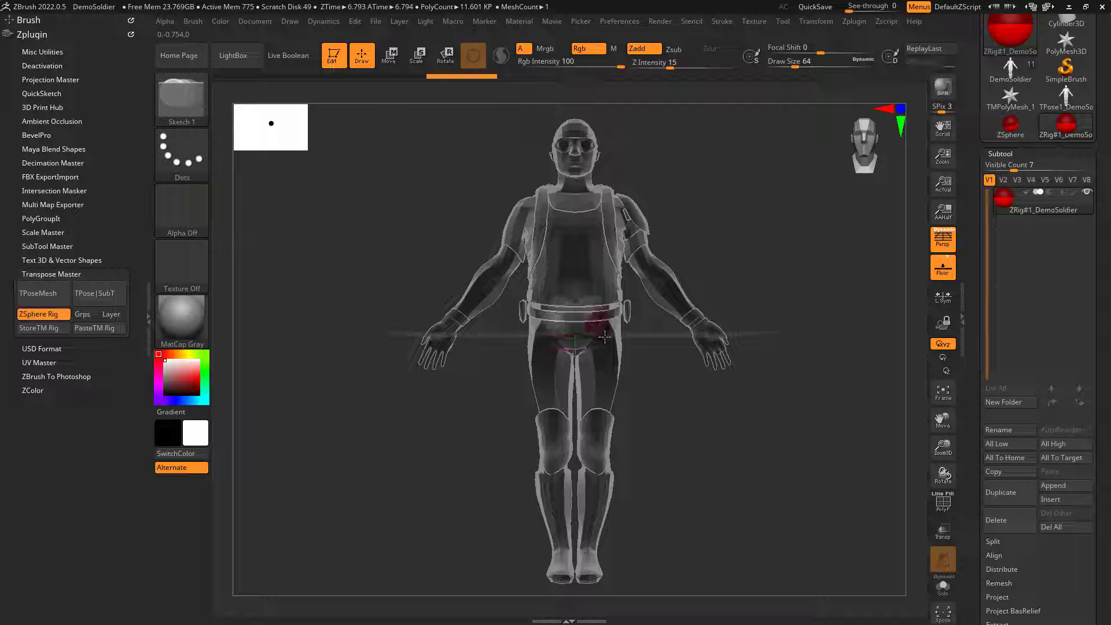
{"action": "left_click_drag", "start_coordinate": [687, 388], "coordinate": [649, 386]}
{"action": "key", "text": "w"}
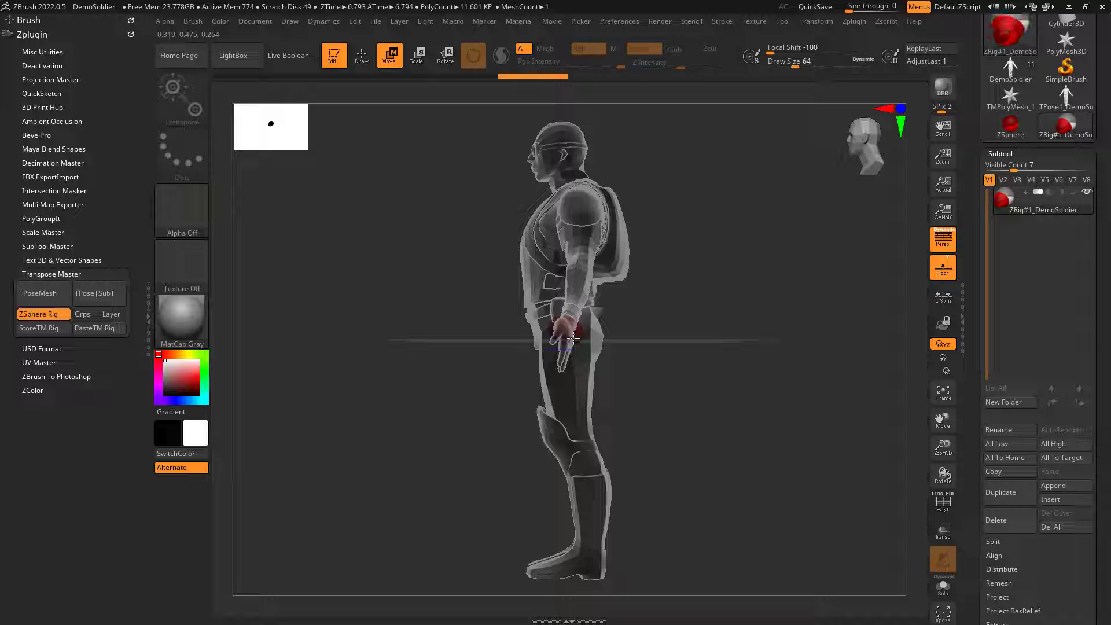
{"action": "mouse_move", "coordinate": [642, 346]}
{"action": "left_mouse_down"}
{"action": "mouse_move", "coordinate": [689, 348]}
{"action": "mouse_move", "coordinate": [665, 344]}
{"action": "left_mouse_up"}
{"action": "left_click_drag", "start_coordinate": [570, 336], "coordinate": [577, 342]}
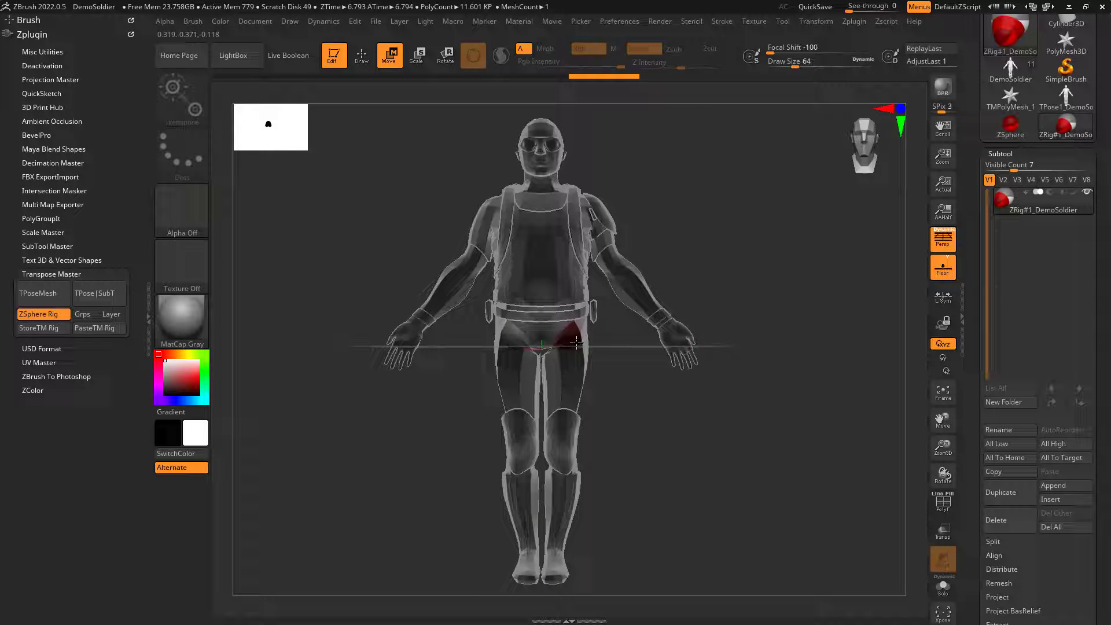
Step: Draw mirrored child ZSpheres from the hips and extend them down the legs to the ankles
{"action": "key", "text": "q"}
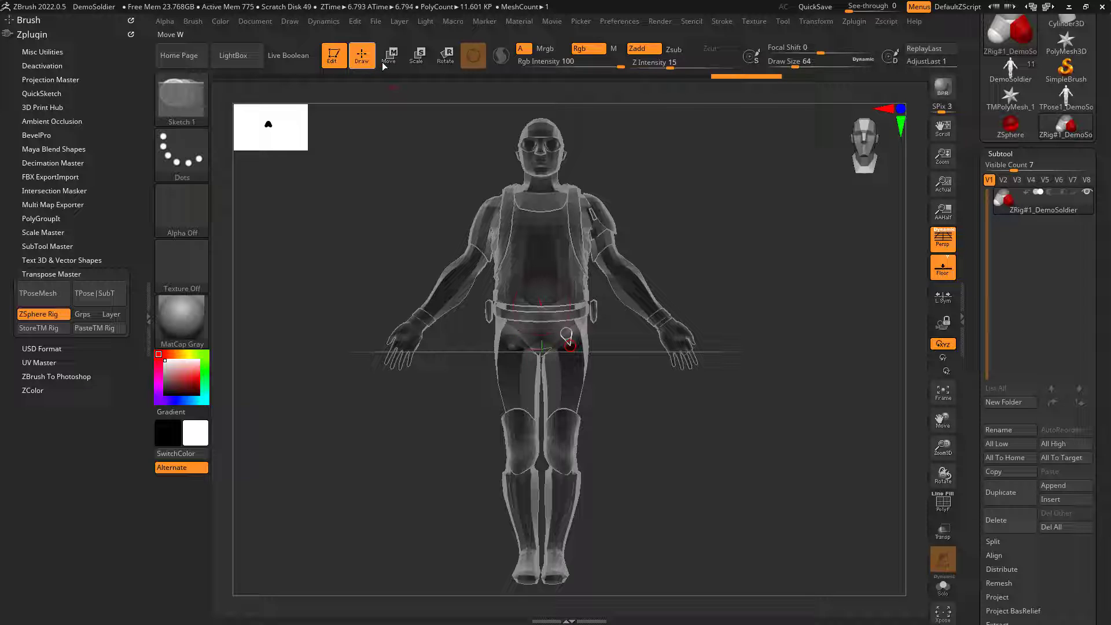
{"action": "key", "text": "w"}
{"action": "left_click_drag", "start_coordinate": [572, 349], "coordinate": [560, 542]}
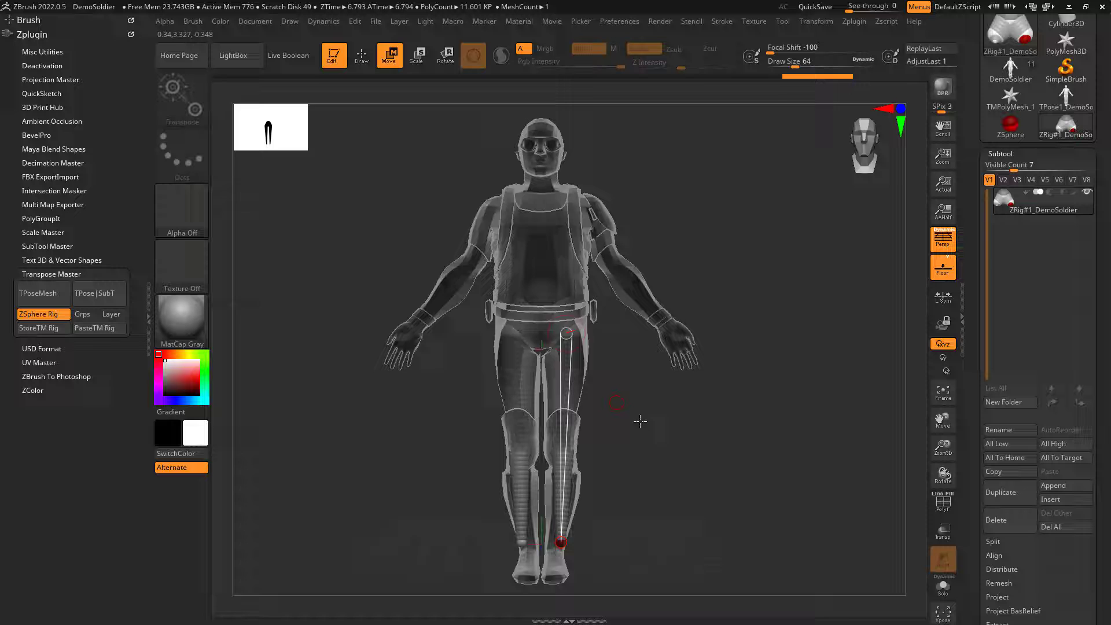
Step: Align the ankle and root ZSpheres inside the body's depth, working from the side view
{"action": "left_click_drag", "start_coordinate": [681, 426], "coordinate": [632, 427]}
{"action": "left_click_drag", "start_coordinate": [572, 544], "coordinate": [606, 550]}
{"action": "left_click_drag", "start_coordinate": [747, 443], "coordinate": [641, 383]}
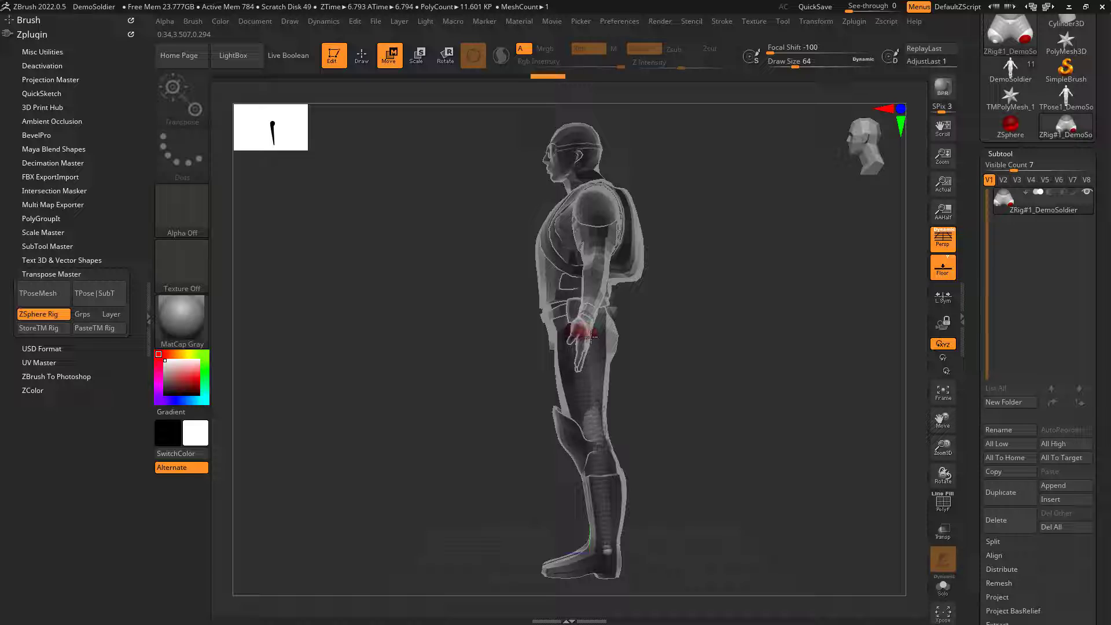
{"action": "left_click_drag", "start_coordinate": [608, 306], "coordinate": [600, 309]}
{"action": "left_click_drag", "start_coordinate": [647, 345], "coordinate": [757, 386]}
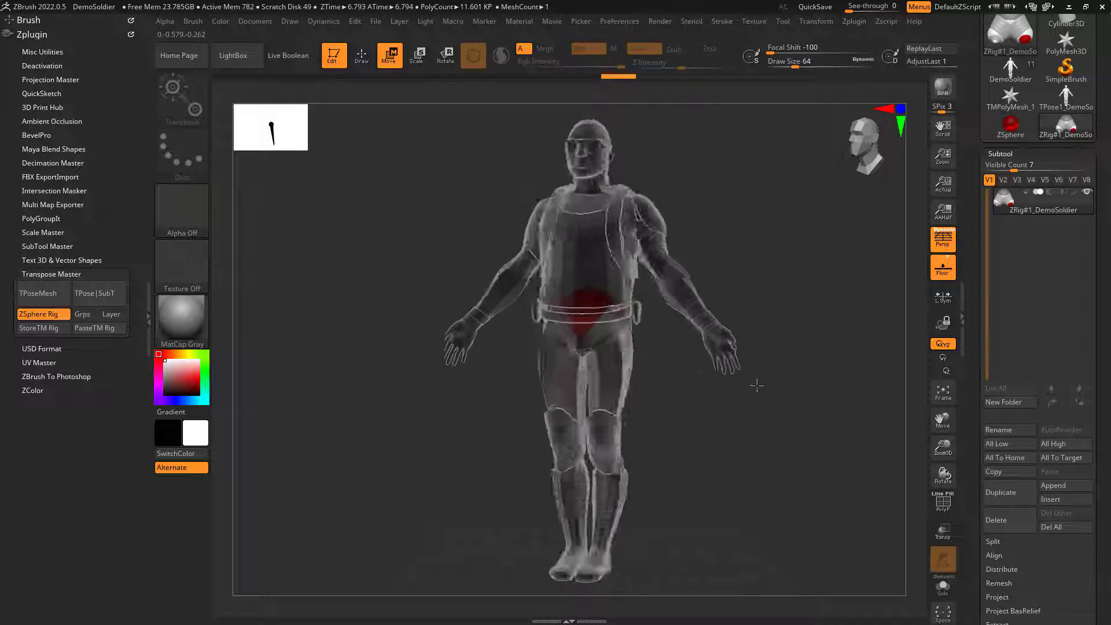
Step: Insert mirrored knee ZSpheres into the leg chains between the hips and ankles
{"action": "left_click", "coordinate": [362, 55]}
{"action": "left_click_drag", "start_coordinate": [715, 450], "coordinate": [610, 372], "text": "shift"}
{"action": "left_click_drag", "start_coordinate": [608, 549], "coordinate": [589, 430]}
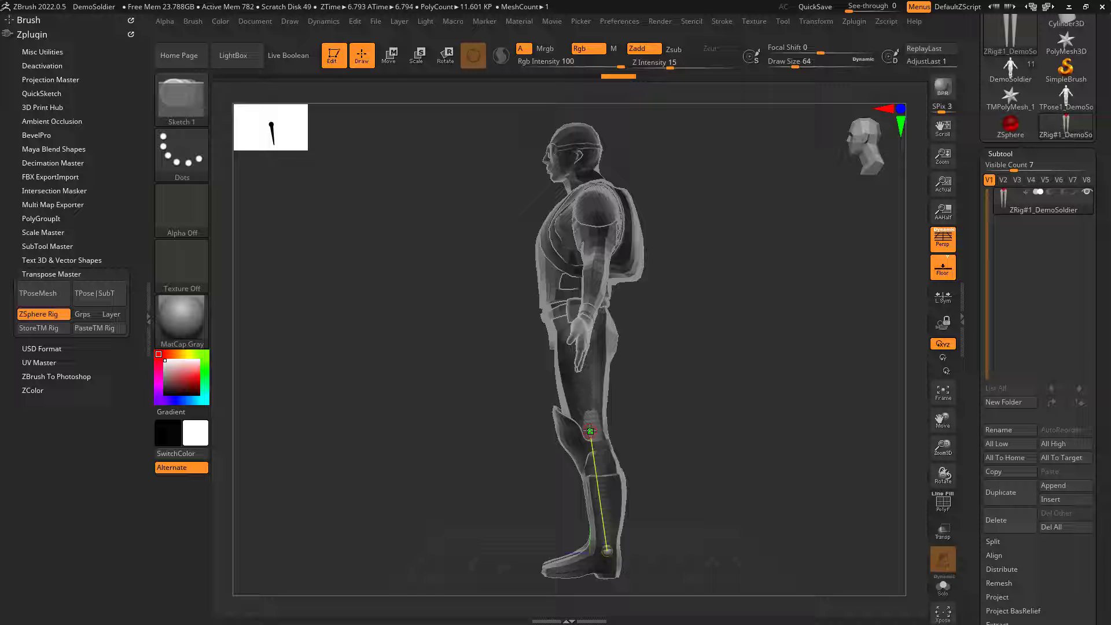
{"action": "left_click_drag", "start_coordinate": [707, 400], "coordinate": [336, 99], "text": "shift"}
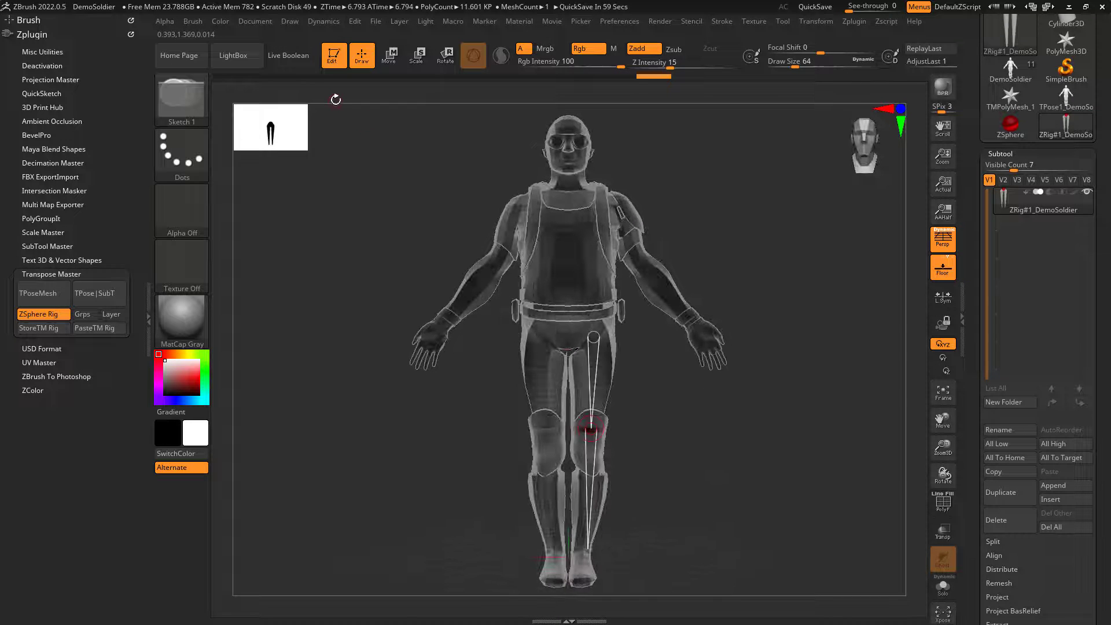
Step: Move the knee ZSpheres forward into the knees and shift the ankle ZSpheres slightly back toward the heels
{"action": "left_click", "coordinate": [389, 55]}
{"action": "left_click_drag", "start_coordinate": [665, 390], "coordinate": [658, 454], "text": "shift"}
{"action": "left_click_drag", "start_coordinate": [592, 427], "coordinate": [582, 431]}
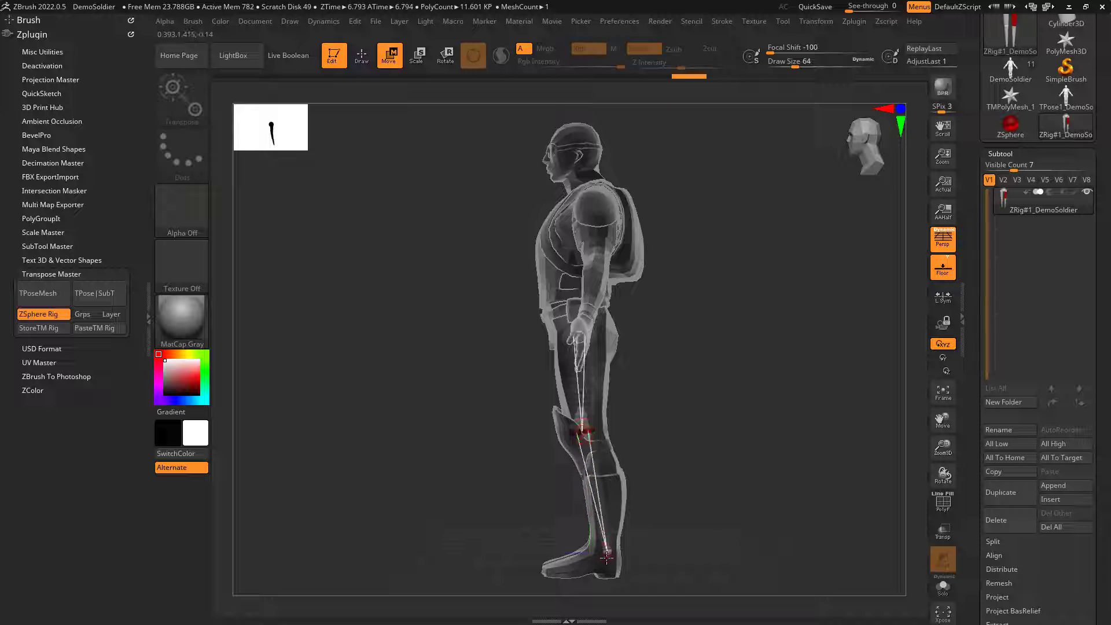
{"action": "left_click_drag", "start_coordinate": [606, 557], "coordinate": [612, 557]}
Step: Open the Rigging settings and bind the soldier mesh to the ZSphere rig with Bind Mesh
{"action": "left_click_drag", "start_coordinate": [692, 504], "coordinate": [747, 506], "text": "shift"}
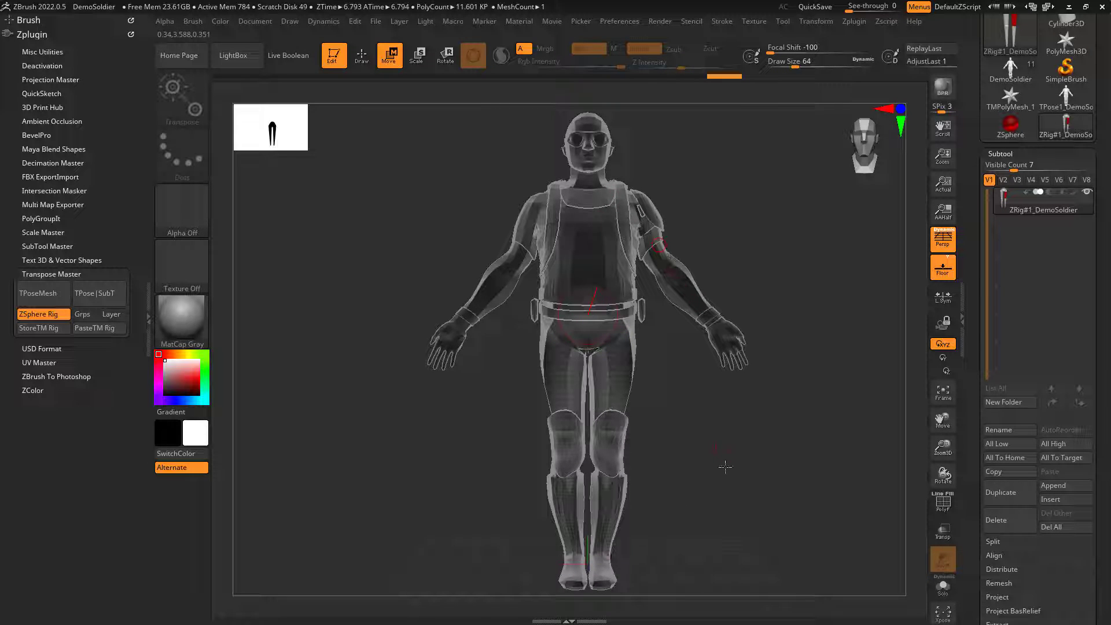
{"action": "left_click_drag", "start_coordinate": [729, 475], "coordinate": [677, 441], "text": "alt"}
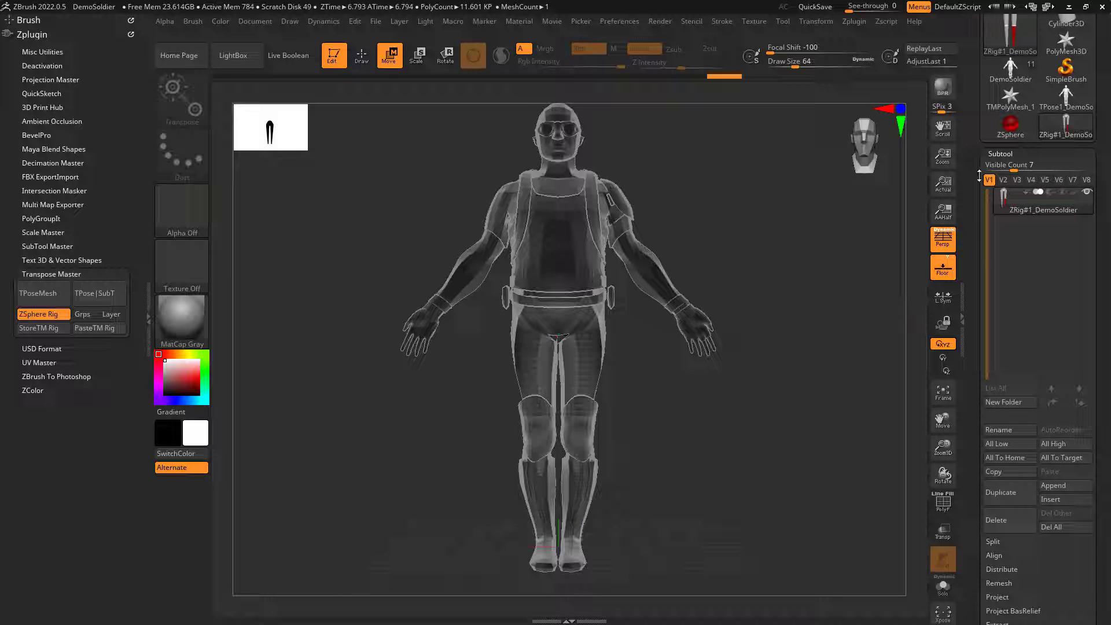
{"action": "left_click", "coordinate": [1000, 154]}
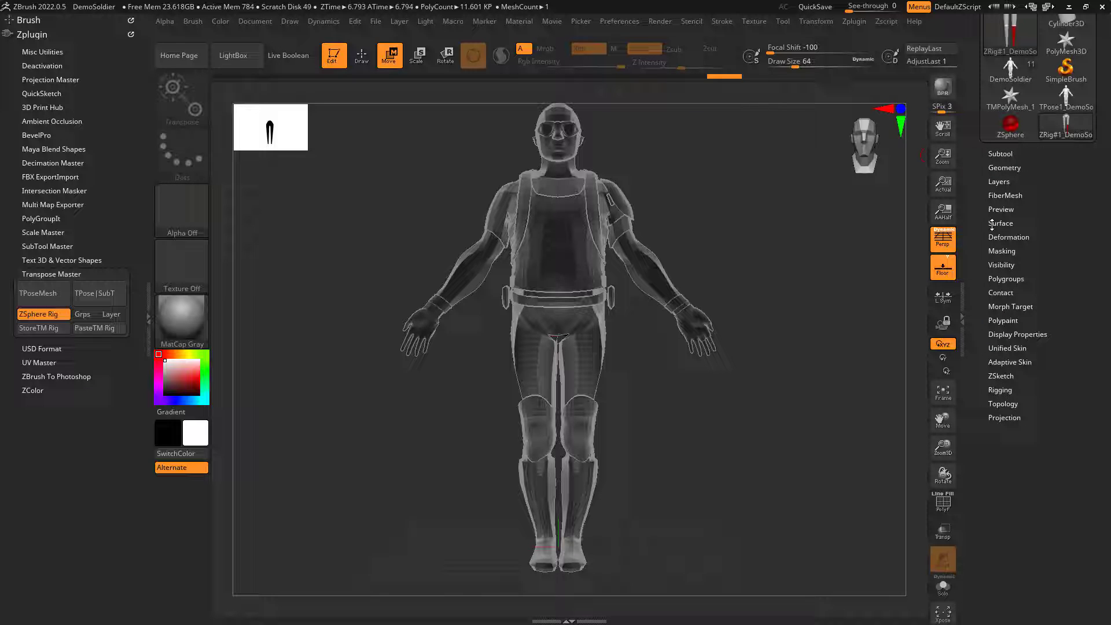
{"action": "left_click", "coordinate": [1008, 155]}
{"action": "left_click", "coordinate": [1008, 141]}
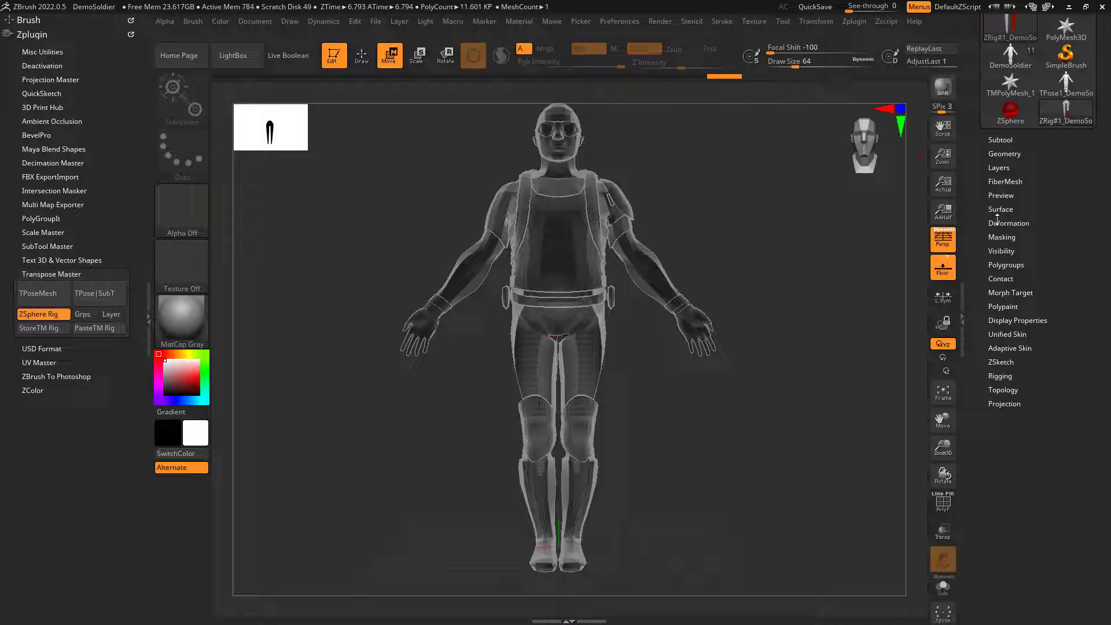
{"action": "left_click", "coordinate": [1001, 375]}
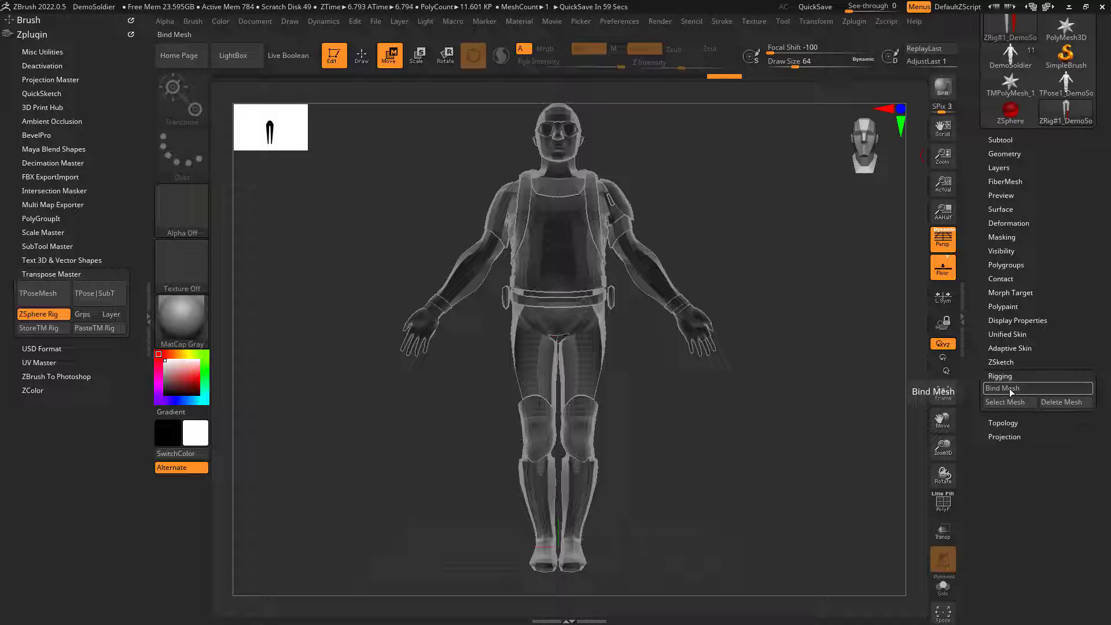
{"action": "left_click", "coordinate": [1011, 392]}
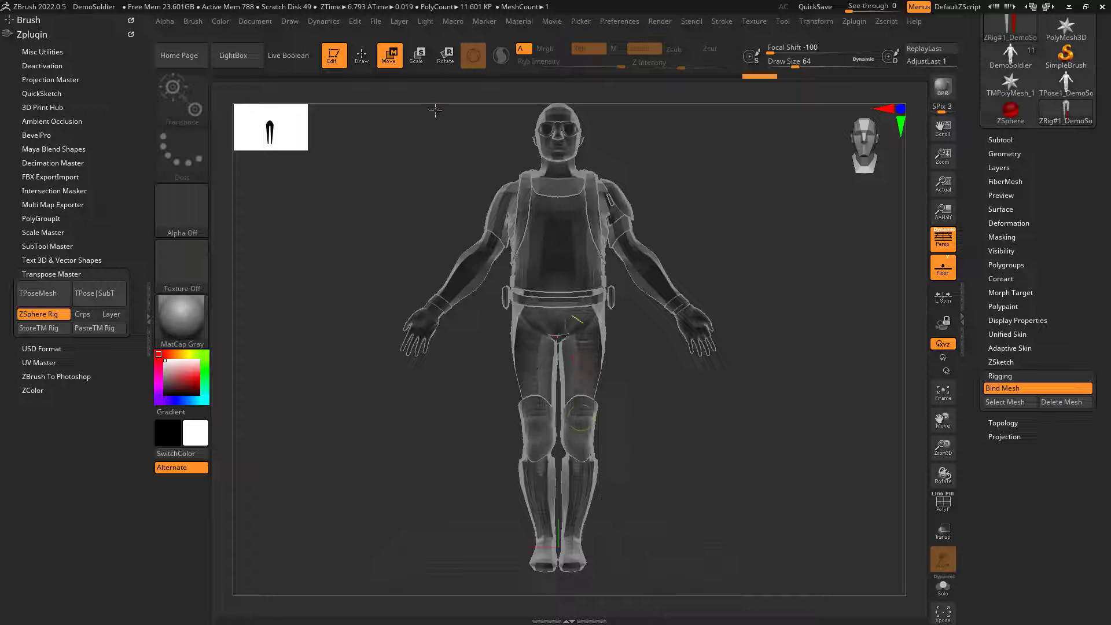
Step: Rotate the mirrored thigh bones outward to spread the soldier's legs apart
{"action": "left_click", "coordinate": [448, 59]}
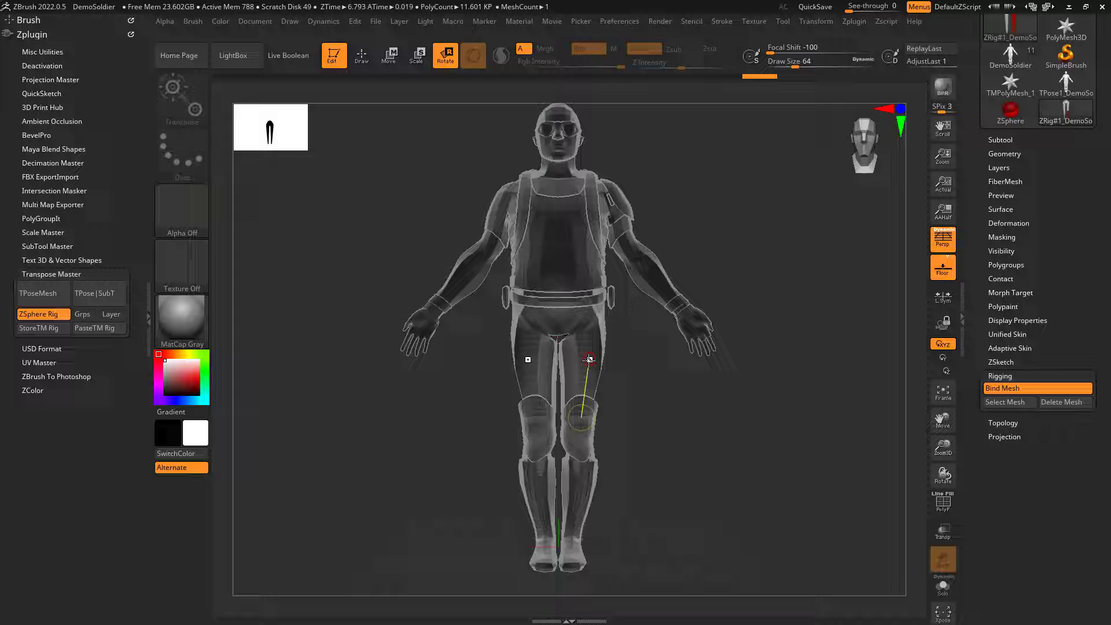
{"action": "mouse_move", "coordinate": [590, 360]}
{"action": "left_mouse_down"}
{"action": "mouse_move", "coordinate": [618, 359]}
{"action": "mouse_move", "coordinate": [602, 364]}
{"action": "left_mouse_up"}
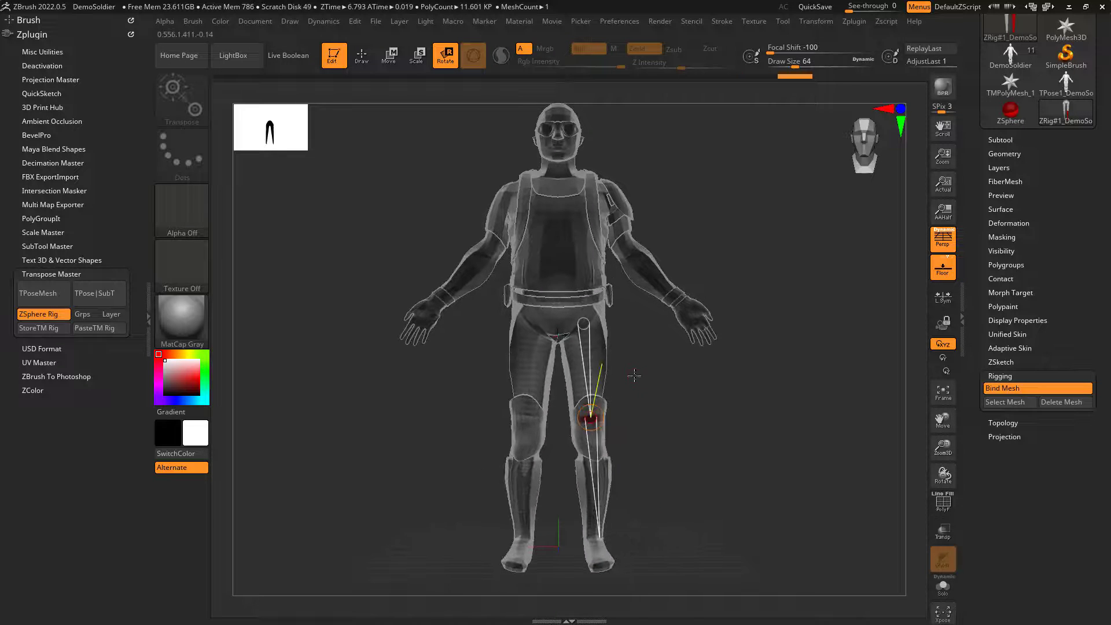
Step: Undo the last rotations of the leg bones so the soldier's legs return to their original stance
{"action": "key", "text": "ctrl+z"}
{"action": "mouse_move", "coordinate": [698, 397]}
{"action": "left_mouse_down"}
{"action": "mouse_move", "coordinate": [619, 480]}
{"action": "mouse_move", "coordinate": [642, 468]}
{"action": "mouse_move", "coordinate": [617, 457]}
{"action": "mouse_move", "coordinate": [664, 397]}
{"action": "mouse_move", "coordinate": [790, 382]}
{"action": "left_mouse_up"}
{"action": "key", "text": "ctrl+z"}
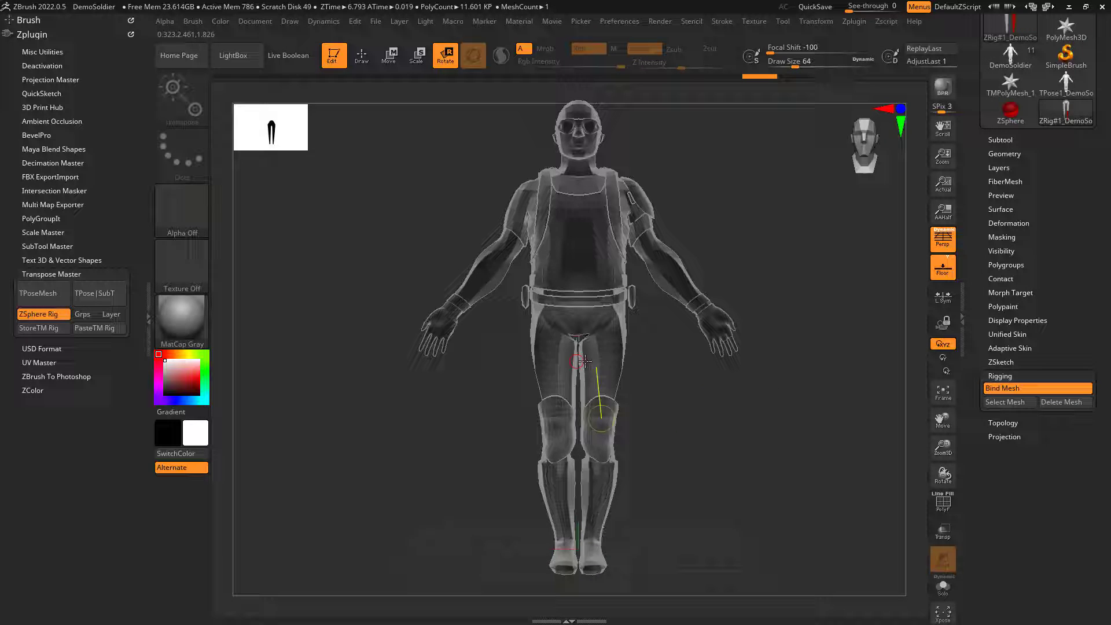
Step: Try spreading the legs by rotating the mirrored thigh bones outward, and undo the rotation
{"action": "left_click_drag", "start_coordinate": [606, 364], "coordinate": [654, 362]}
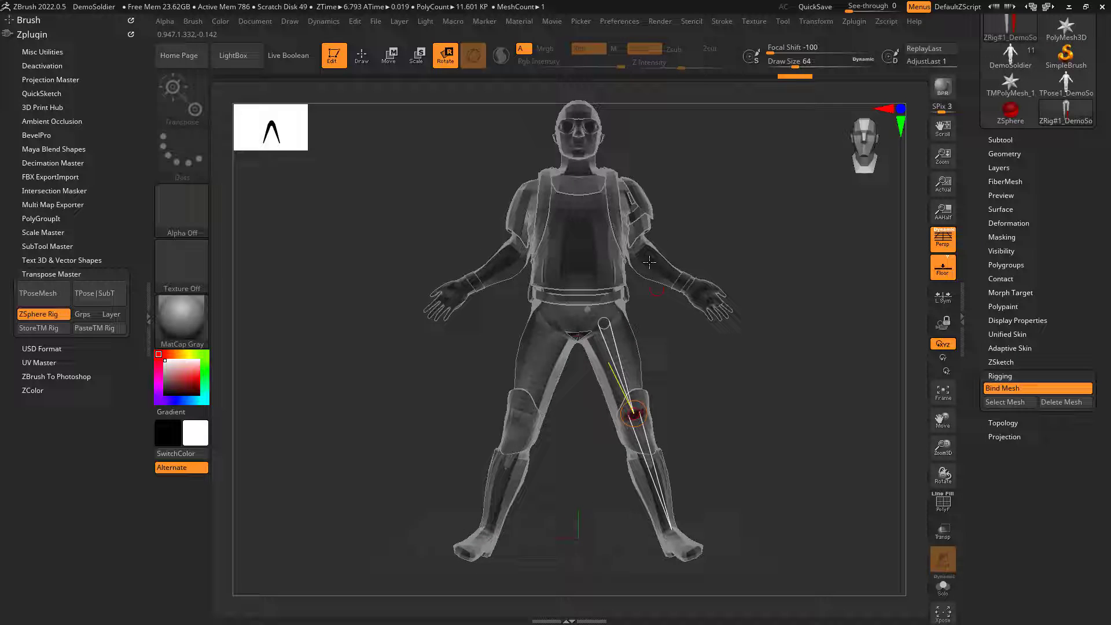
{"action": "key", "text": "ctrl+z"}
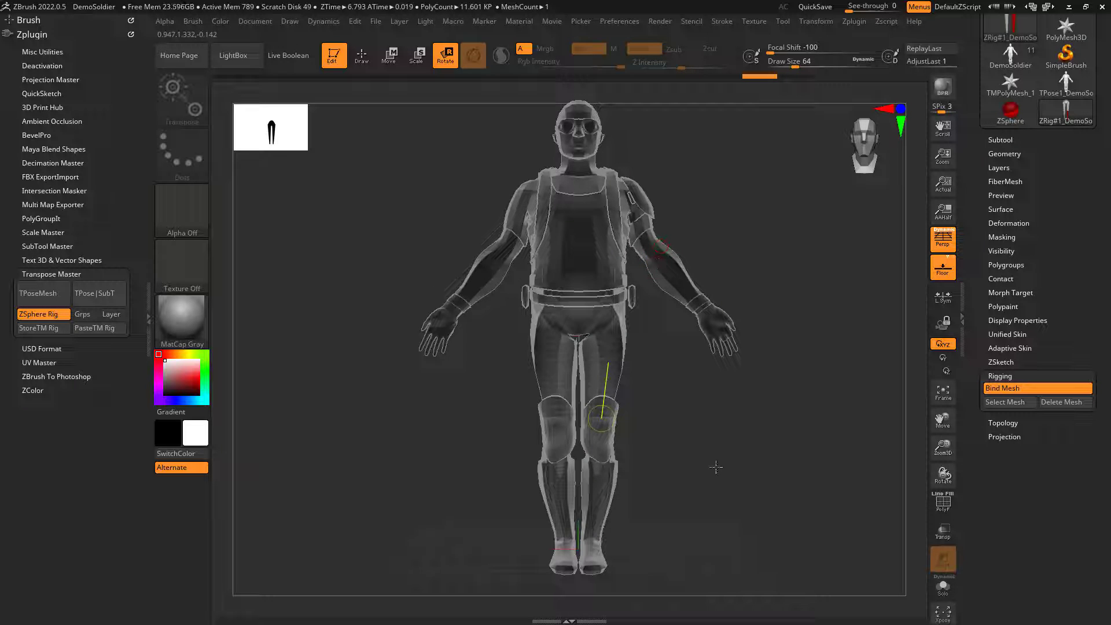
{"action": "mouse_move", "coordinate": [717, 467]}
{"action": "left_mouse_down"}
{"action": "mouse_move", "coordinate": [680, 463]}
{"action": "mouse_move", "coordinate": [704, 461]}
{"action": "left_mouse_up"}
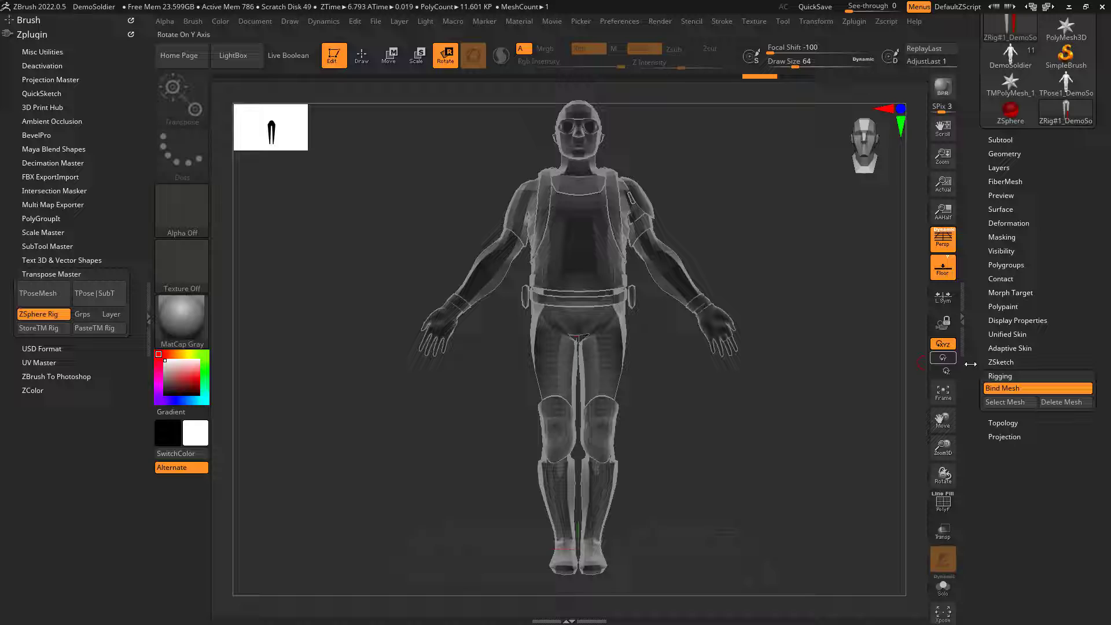
Step: Turn off Bind Mesh and extend the rig with a spine ZSphere from the pelvis, positioned in the upper chest
{"action": "left_click", "coordinate": [1001, 390]}
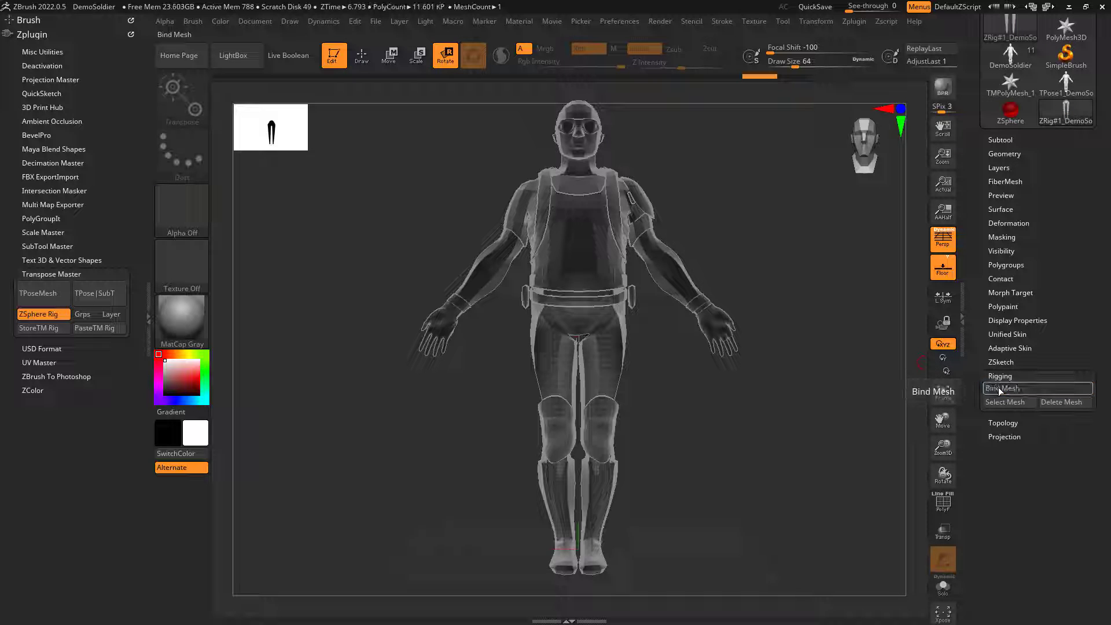
{"action": "left_click", "coordinate": [362, 56]}
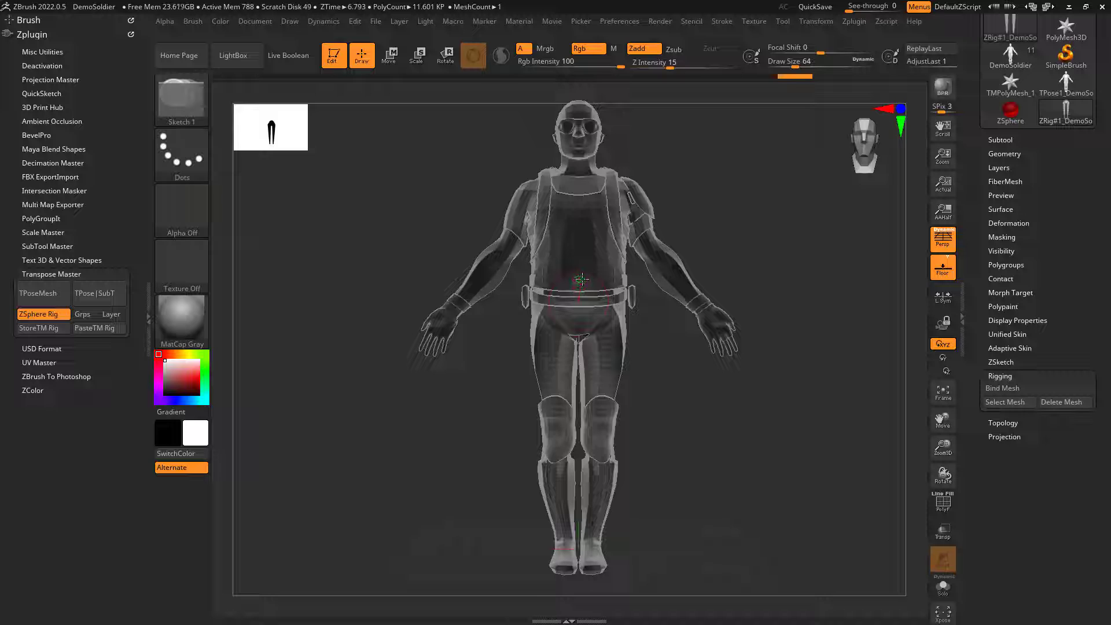
{"action": "left_click_drag", "start_coordinate": [579, 282], "coordinate": [631, 305]}
{"action": "left_click_drag", "start_coordinate": [719, 382], "coordinate": [641, 382]}
{"action": "left_click", "coordinate": [389, 55]}
{"action": "left_click_drag", "start_coordinate": [546, 273], "coordinate": [569, 227]}
{"action": "mouse_move", "coordinate": [463, 235]}
{"action": "left_mouse_down", "text": "shift"}
{"action": "mouse_move", "coordinate": [441, 238]}
{"action": "mouse_move", "coordinate": [582, 174]}
{"action": "mouse_move", "coordinate": [585, 197]}
{"action": "mouse_move", "coordinate": [609, 204]}
{"action": "left_mouse_up", "text": "shift"}
Step: Draw mirrored ZSpheres from the chest ZSphere and move them into the soldier's shoulders
{"action": "key", "text": "q"}
{"action": "left_click", "coordinate": [389, 57]}
{"action": "left_click_drag", "start_coordinate": [793, 195], "coordinate": [760, 207], "text": "shift"}
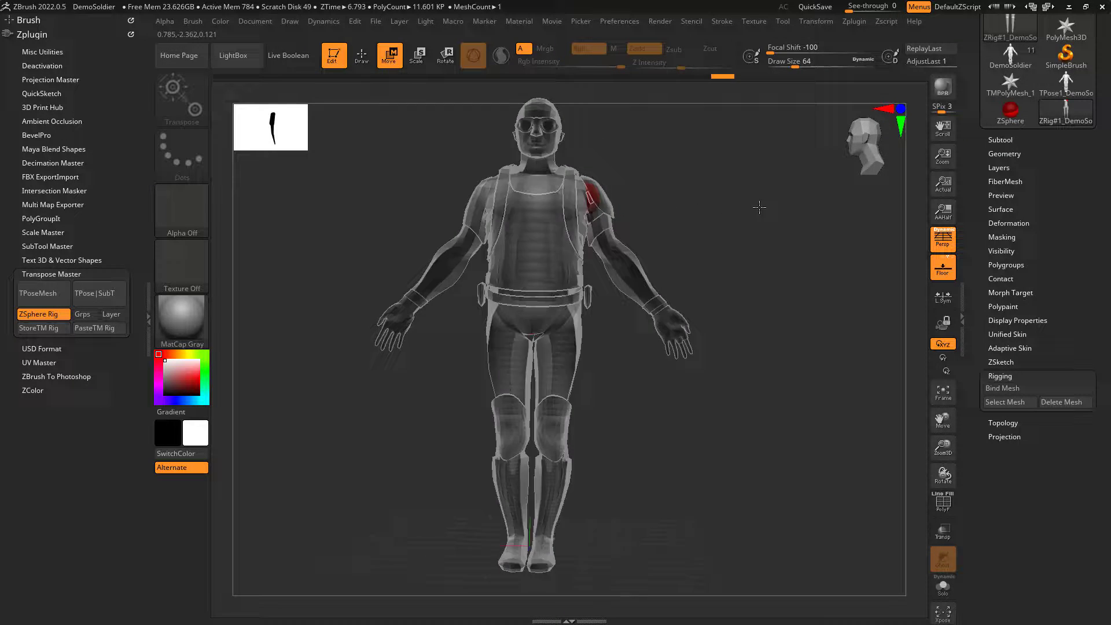
Step: Draw mirrored child ZSpheres from the shoulders and move them down to the soldier's wrists
{"action": "left_click", "coordinate": [361, 55]}
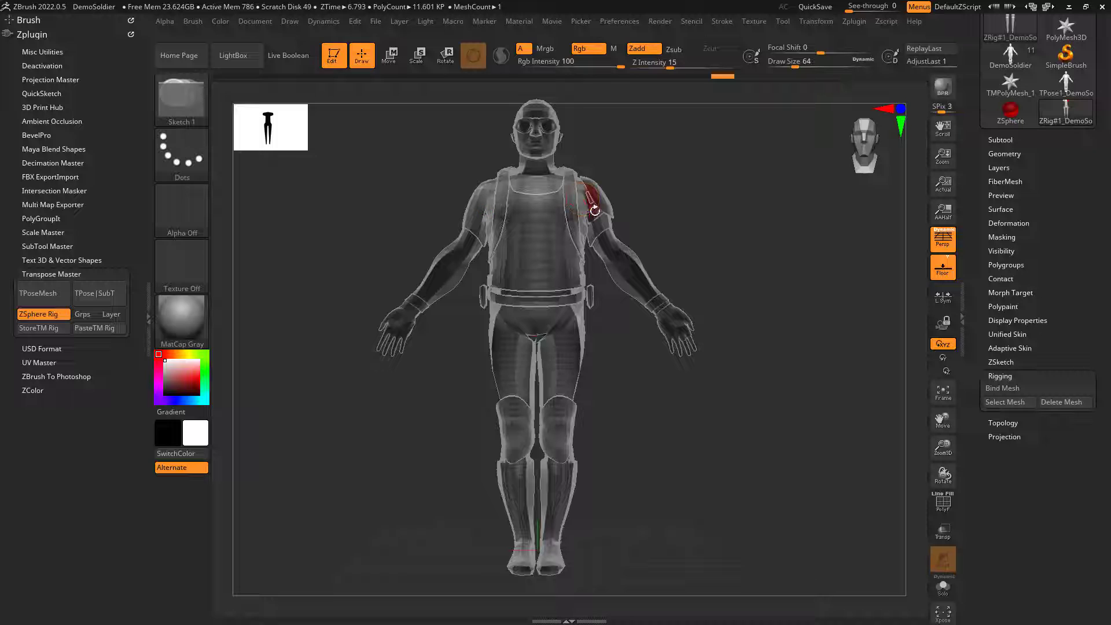
{"action": "key", "text": "shift"}
{"action": "key", "text": "w"}
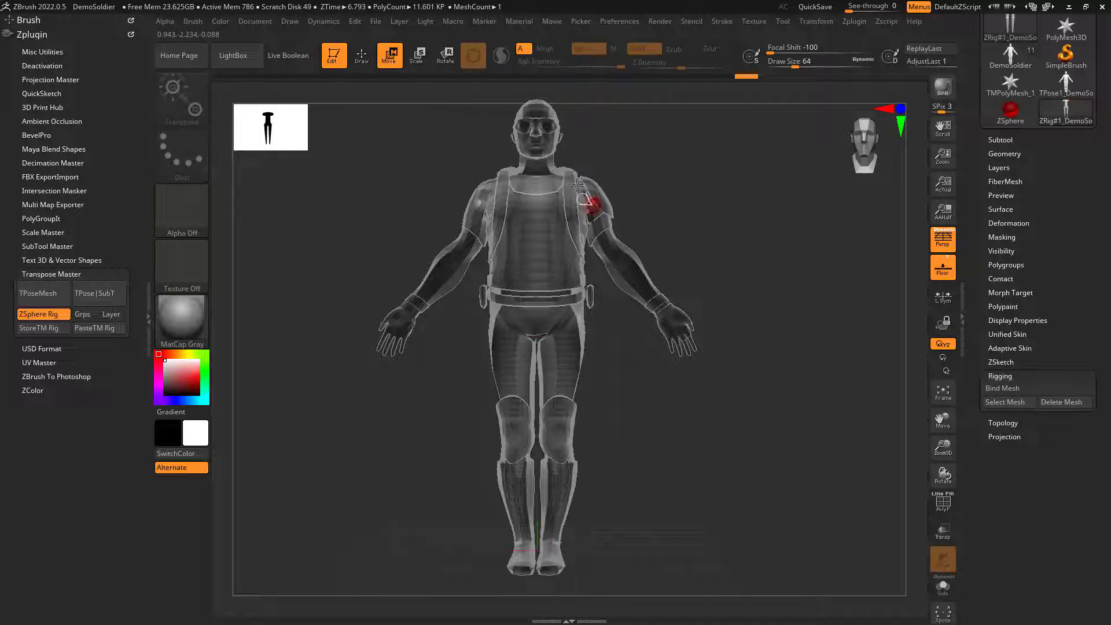
{"action": "left_click_drag", "start_coordinate": [595, 207], "coordinate": [661, 313]}
{"action": "left_click_drag", "start_coordinate": [723, 287], "coordinate": [605, 302]}
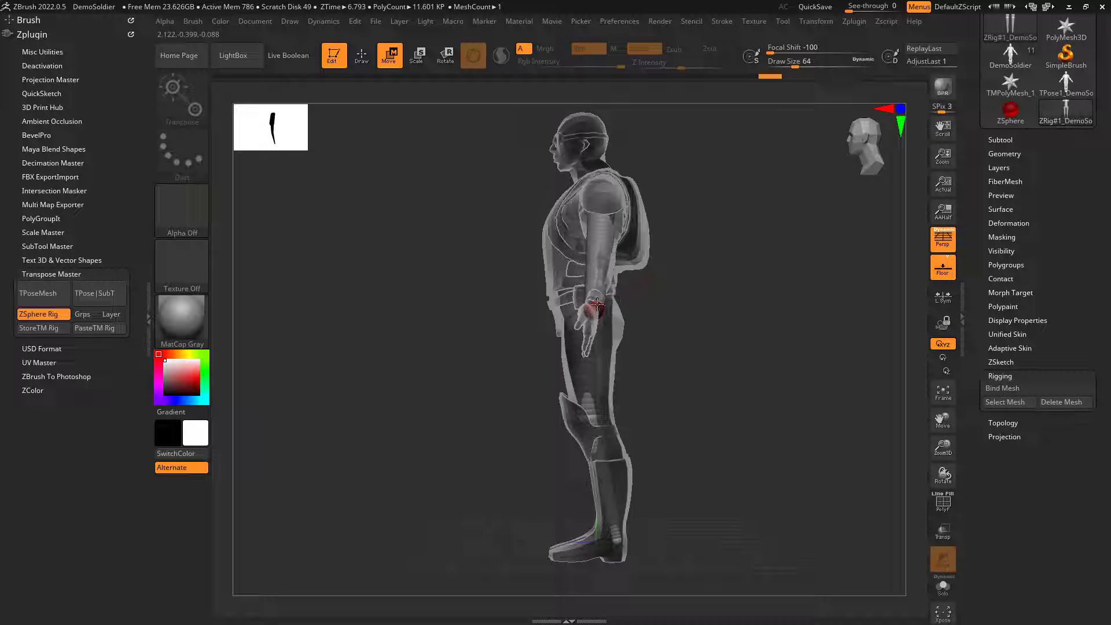
{"action": "left_click_drag", "start_coordinate": [747, 287], "coordinate": [632, 283]}
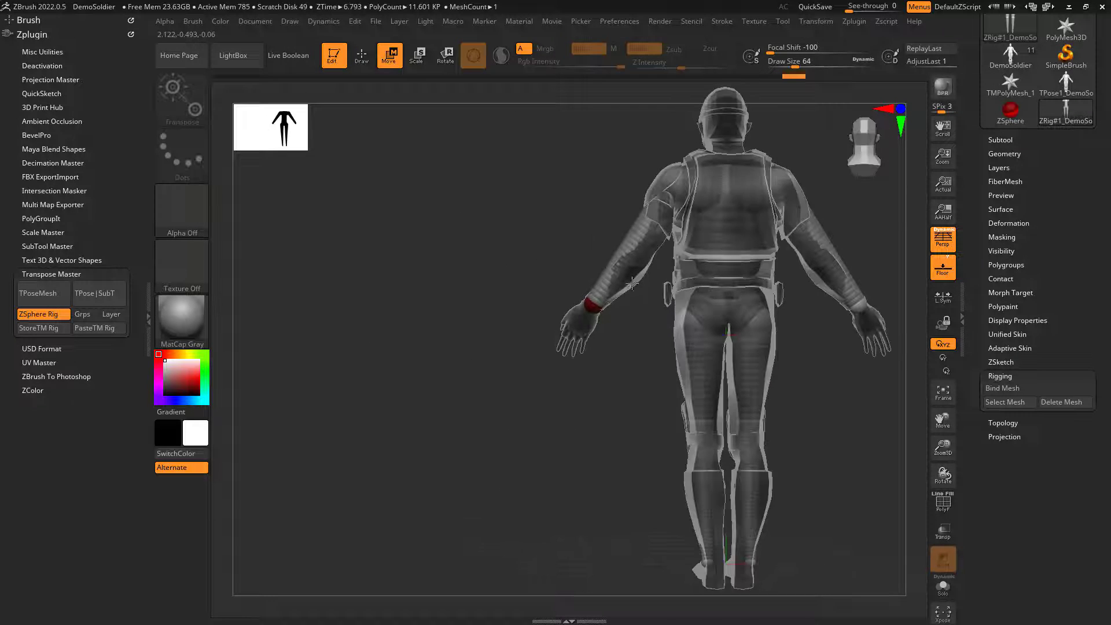
Step: Insert mirrored elbow ZSpheres between the shoulders and wrists, and adjust the arm joints to fit inside the arms
{"action": "left_click", "coordinate": [366, 57]}
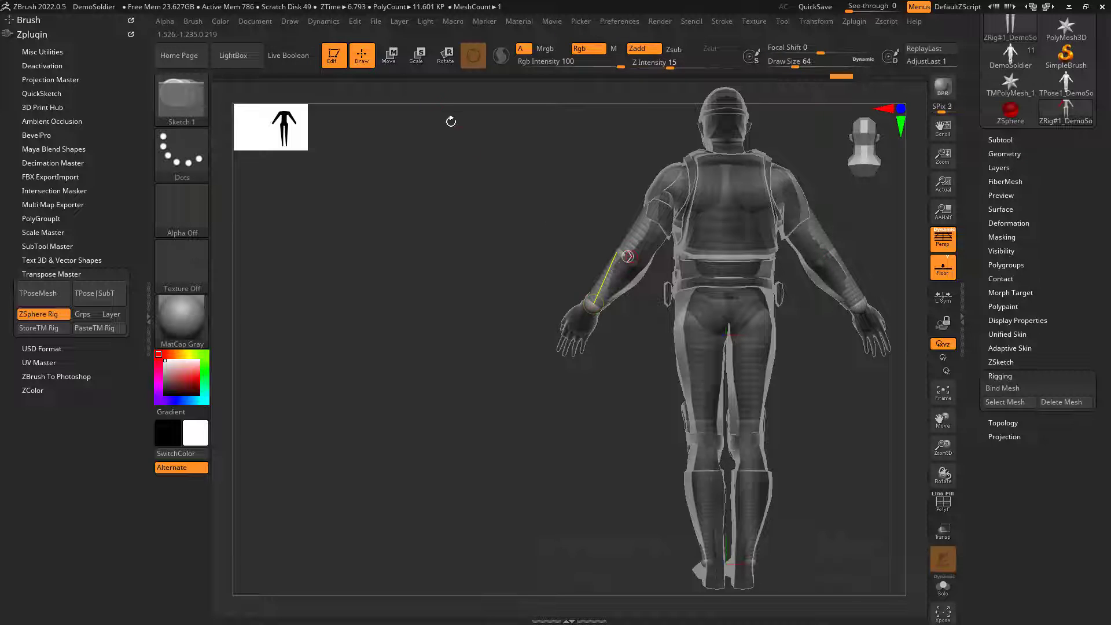
{"action": "left_click", "coordinate": [391, 57]}
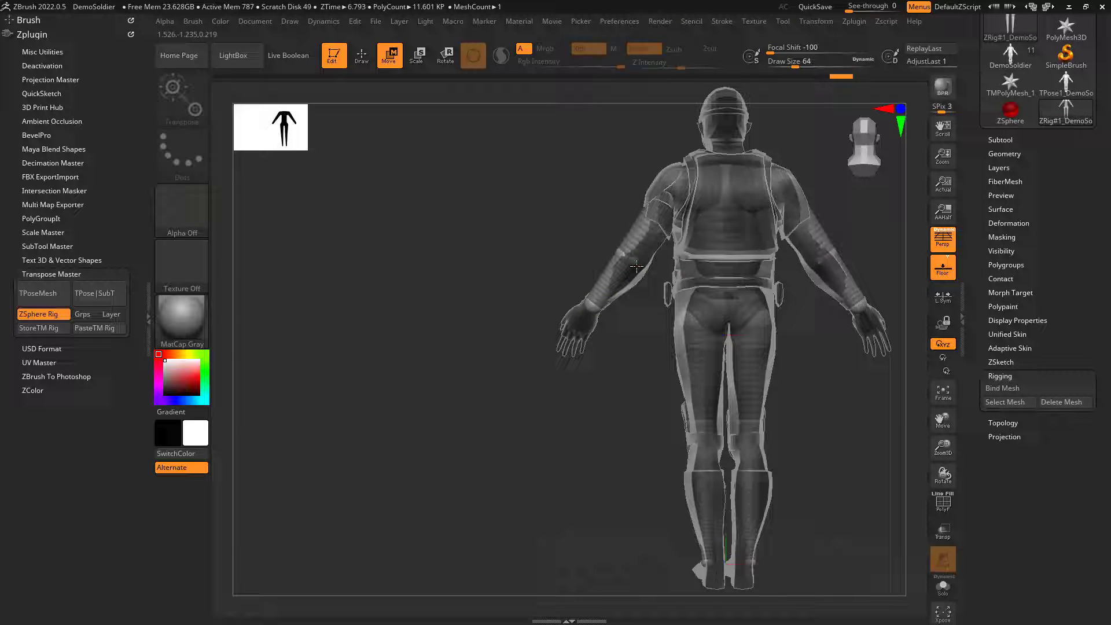
{"action": "left_click_drag", "start_coordinate": [627, 255], "coordinate": [594, 304]}
{"action": "left_click_drag", "start_coordinate": [618, 253], "coordinate": [630, 258]}
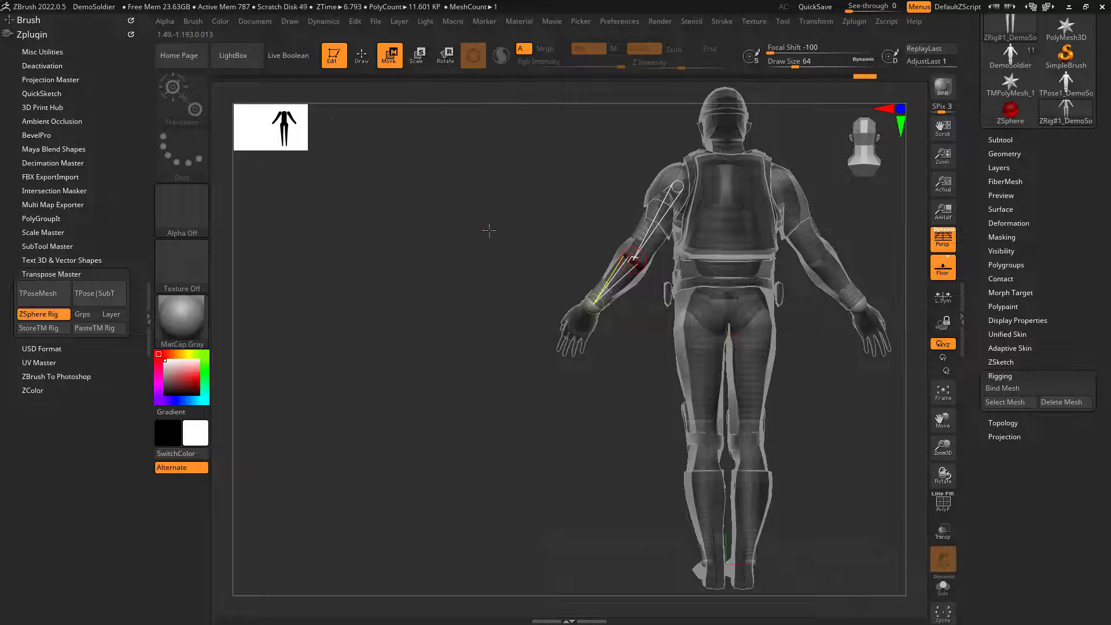
{"action": "left_click_drag", "start_coordinate": [490, 231], "coordinate": [609, 253], "text": "shift"}
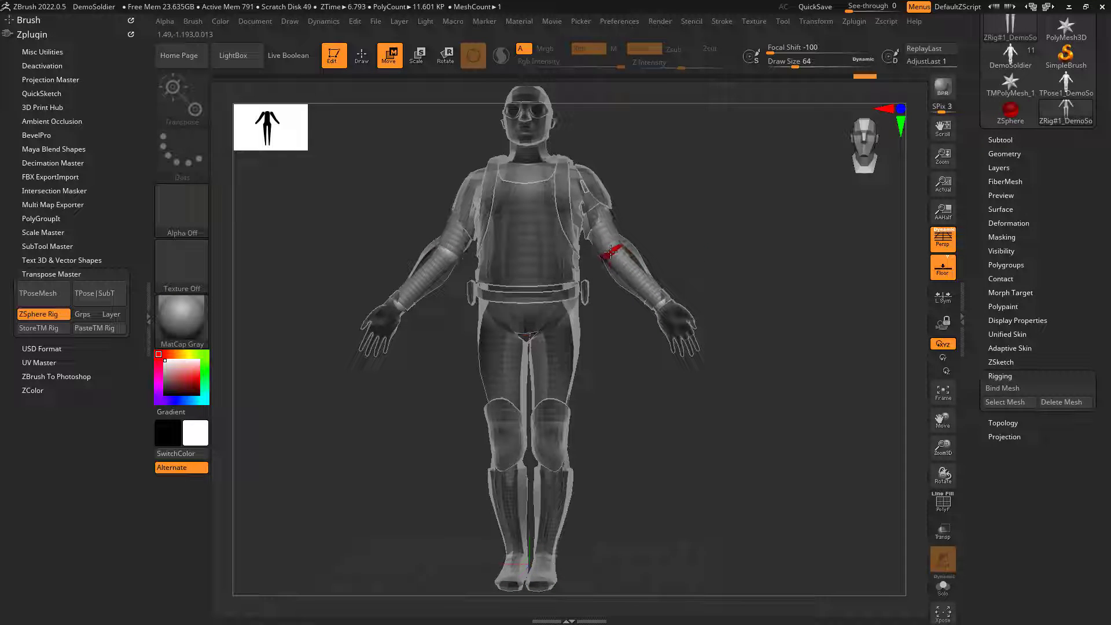
{"action": "left_click_drag", "start_coordinate": [678, 248], "coordinate": [683, 290]}
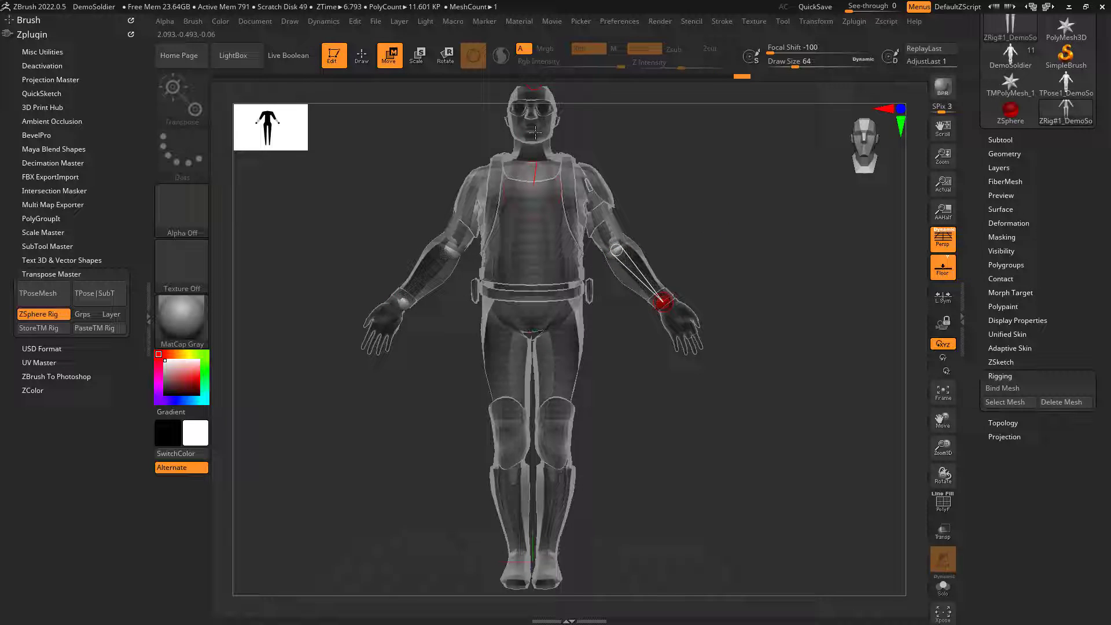
{"action": "left_click_drag", "start_coordinate": [774, 240], "coordinate": [785, 264], "text": "alt"}
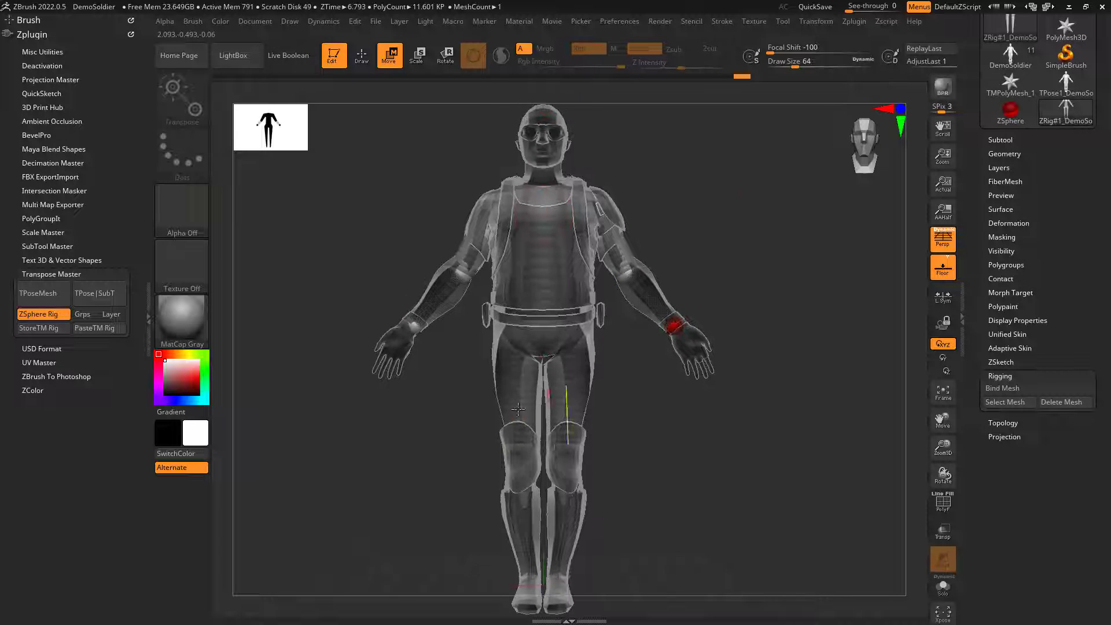
Step: Bind the mesh to the extended rig and try rotating a thigh bone outward, undoing the rotation
{"action": "left_click", "coordinate": [1016, 389]}
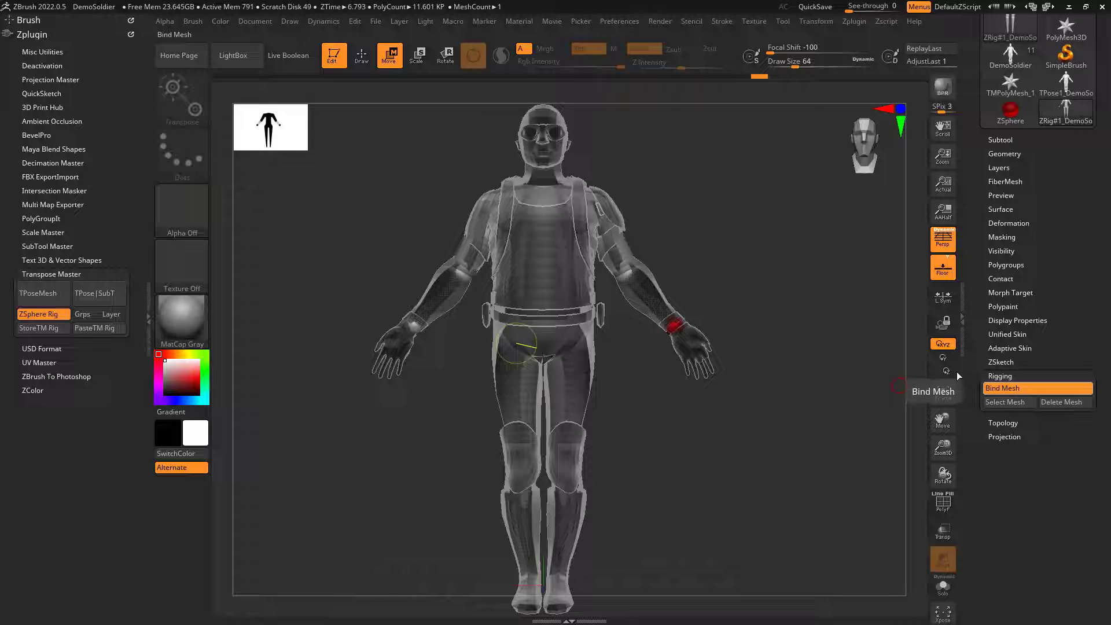
{"action": "left_click", "coordinate": [445, 56]}
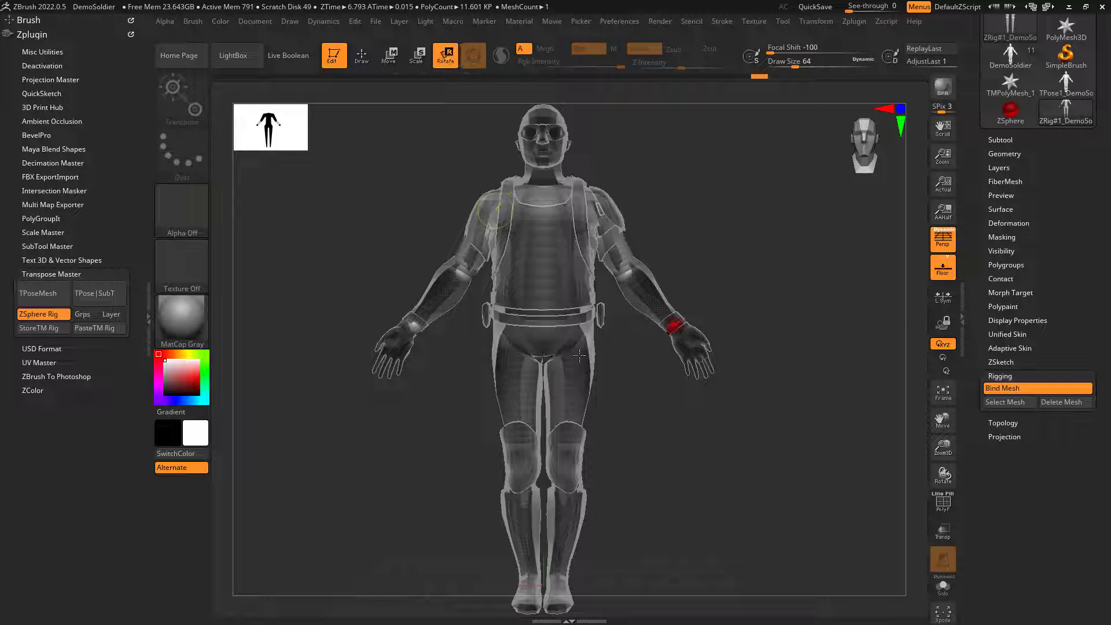
{"action": "left_click_drag", "start_coordinate": [578, 364], "coordinate": [611, 369]}
{"action": "key", "text": "ctrl+z"}
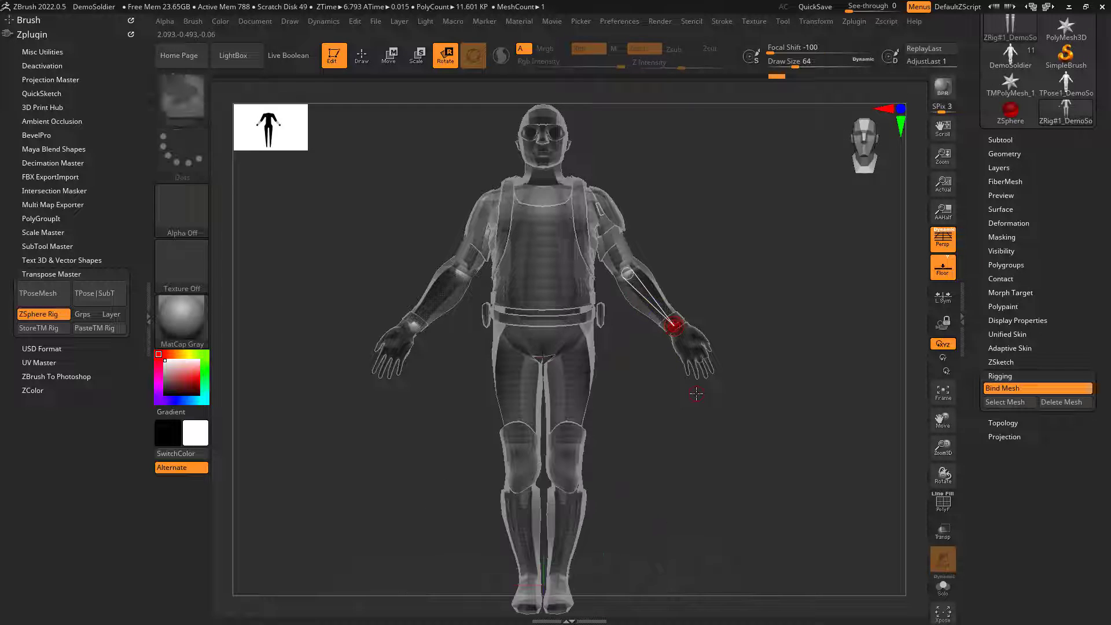
Step: Try rotating the mirrored forearm bones upward at the elbows, and undo the rotations
{"action": "left_click_drag", "start_coordinate": [695, 392], "coordinate": [690, 392]}
{"action": "mouse_move", "coordinate": [650, 302]}
{"action": "left_mouse_down"}
{"action": "mouse_move", "coordinate": [631, 311]}
{"action": "mouse_move", "coordinate": [649, 303]}
{"action": "left_mouse_up"}
{"action": "key", "text": "ctrl+z"}
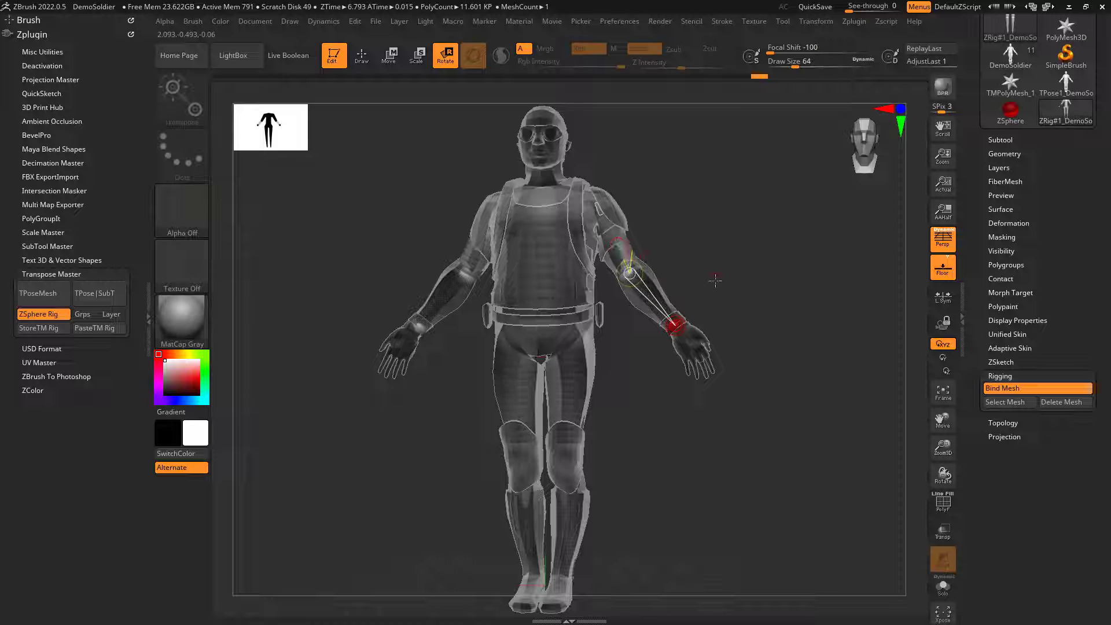
{"action": "left_click_drag", "start_coordinate": [715, 281], "coordinate": [647, 270]}
{"action": "key", "text": "ctrl+z"}
{"action": "left_click_drag", "start_coordinate": [649, 324], "coordinate": [604, 277]}
{"action": "left_click_drag", "start_coordinate": [745, 315], "coordinate": [697, 315]}
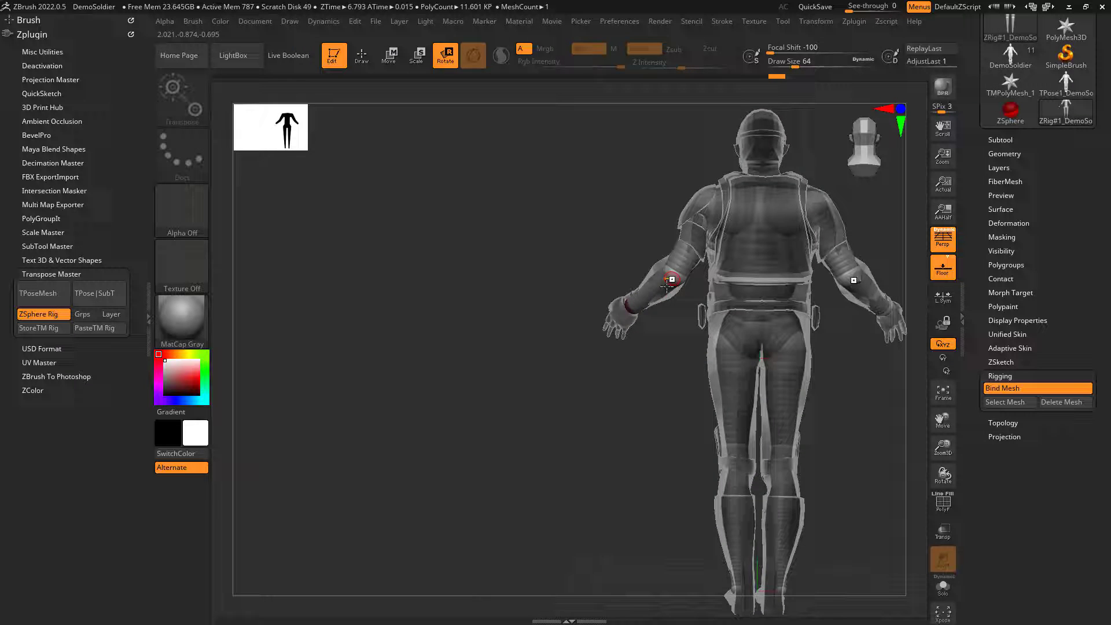
{"action": "mouse_move", "coordinate": [594, 331]}
{"action": "left_mouse_down"}
{"action": "mouse_move", "coordinate": [565, 339]}
{"action": "mouse_move", "coordinate": [652, 340]}
{"action": "mouse_move", "coordinate": [710, 322]}
{"action": "mouse_move", "coordinate": [695, 308]}
{"action": "mouse_move", "coordinate": [700, 290]}
{"action": "left_mouse_up"}
{"action": "key", "text": "ctrl"}
{"action": "key", "text": "ctrl+z"}
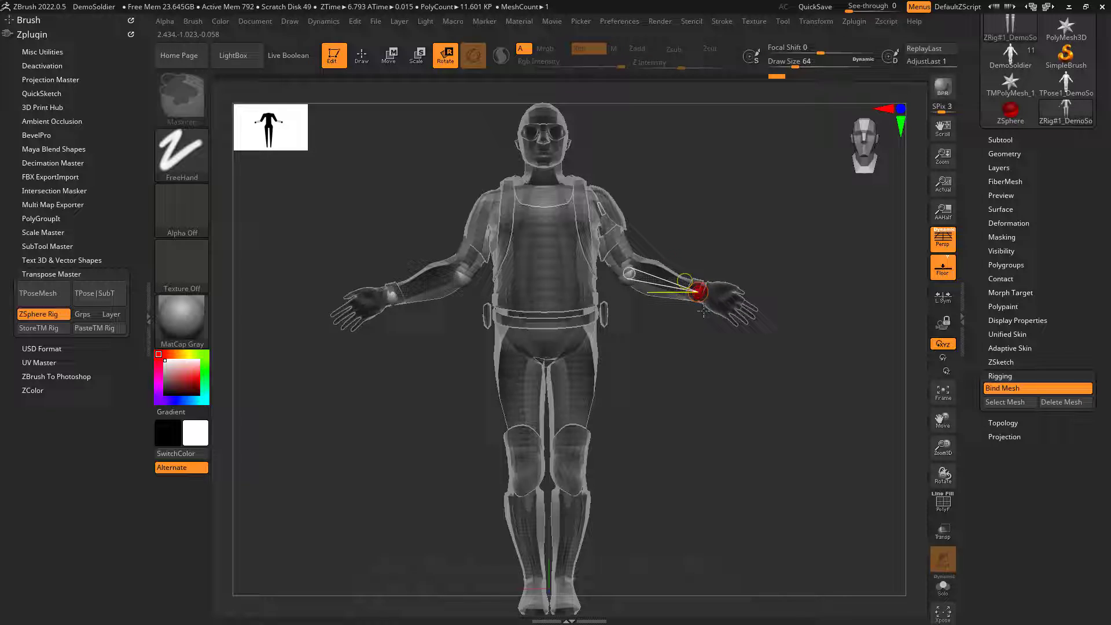
{"action": "key", "text": "ctrl+z"}
Step: From the side, try swinging the thigh bones backward and rotating the lower legs, and undo both rotations
{"action": "left_click_drag", "start_coordinate": [801, 372], "coordinate": [676, 315]}
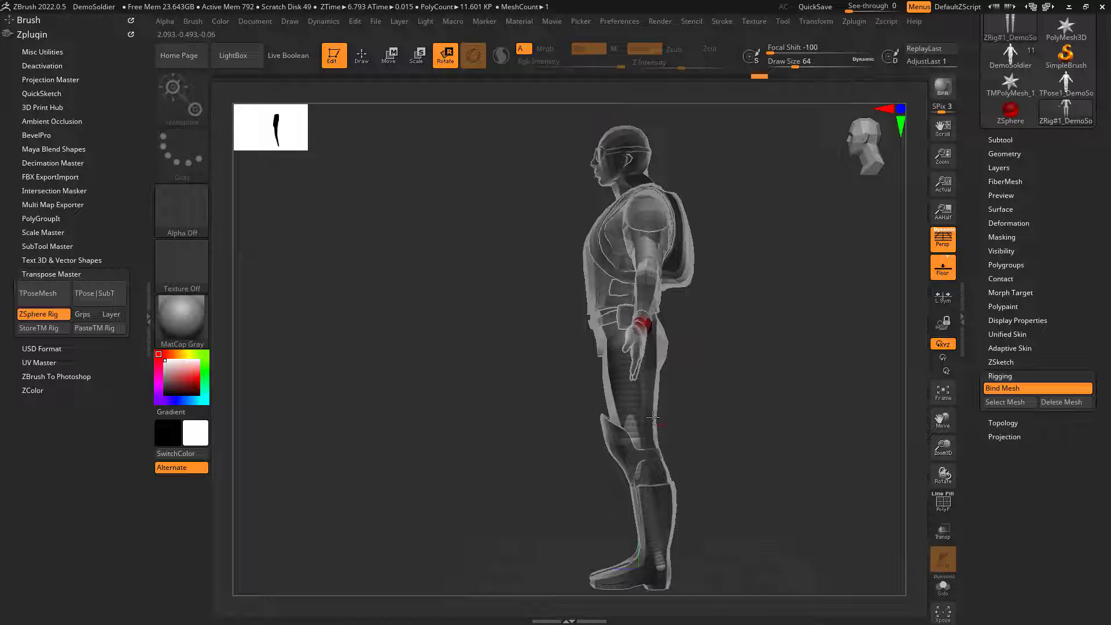
{"action": "left_click_drag", "start_coordinate": [636, 434], "coordinate": [680, 424]}
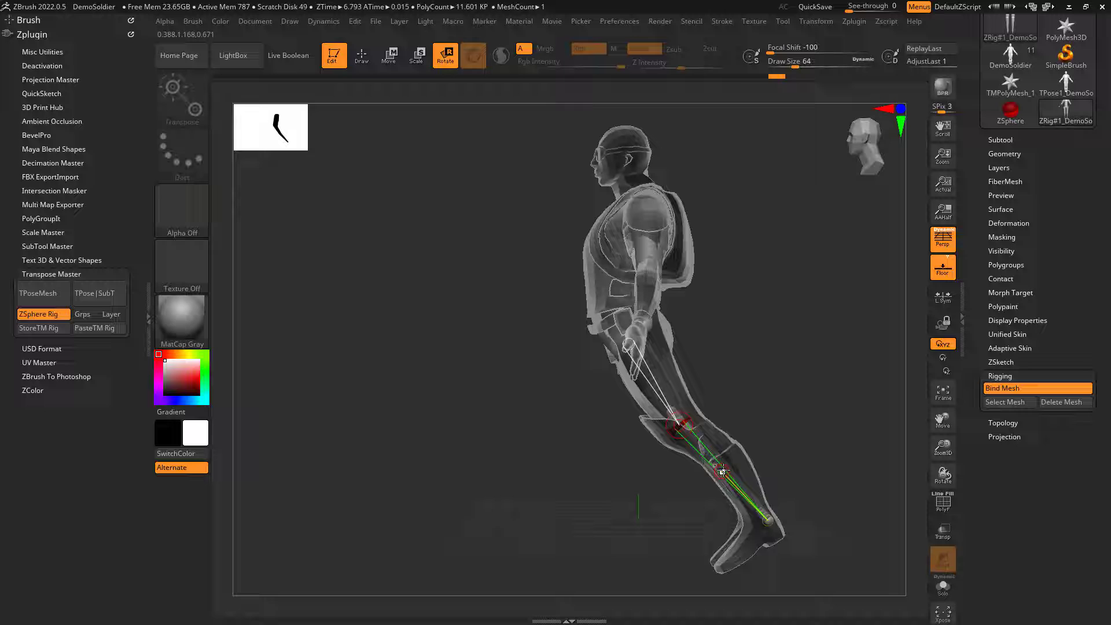
{"action": "left_click_drag", "start_coordinate": [767, 519], "coordinate": [781, 498]}
{"action": "key", "text": "ctrl+z"}
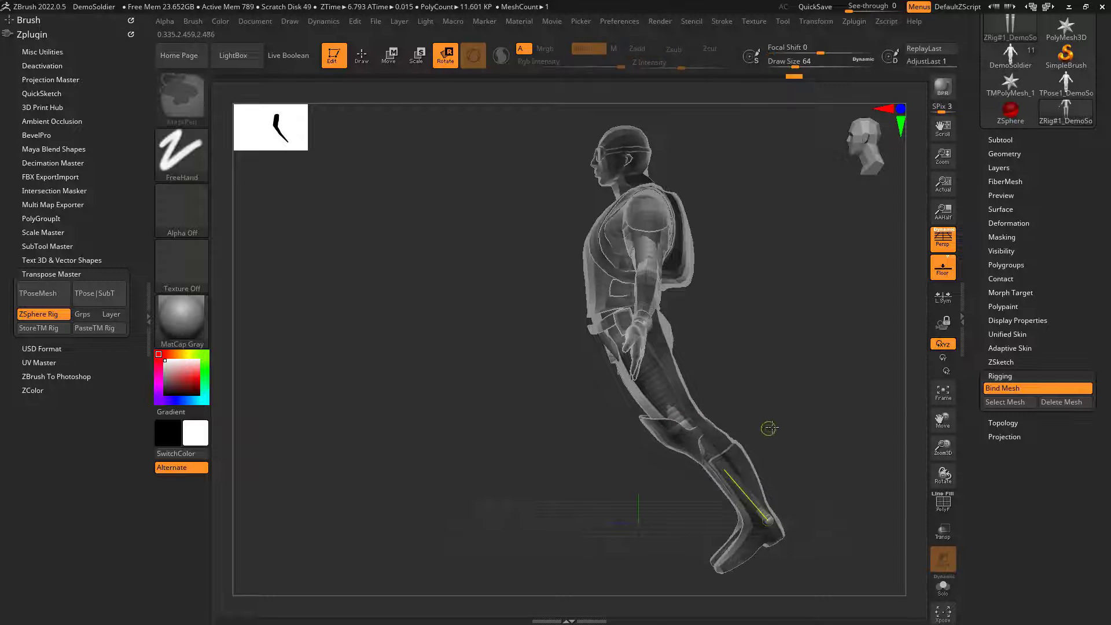
{"action": "key", "text": "ctrl+z"}
{"action": "left_click_drag", "start_coordinate": [749, 403], "coordinate": [769, 400]}
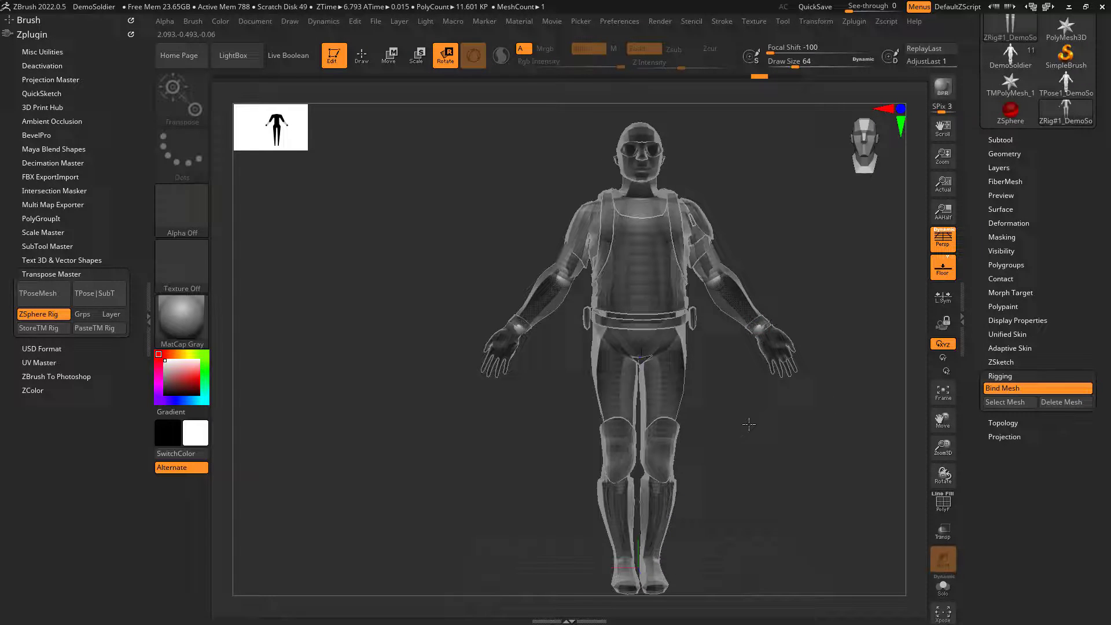
Step: Try rotating the mirrored upper arm bones, undo the rotation, and turn off Bind Mesh
{"action": "left_click_drag", "start_coordinate": [705, 258], "coordinate": [742, 279]}
{"action": "key", "text": "ctrl+z"}
{"action": "left_click", "coordinate": [1001, 389]}
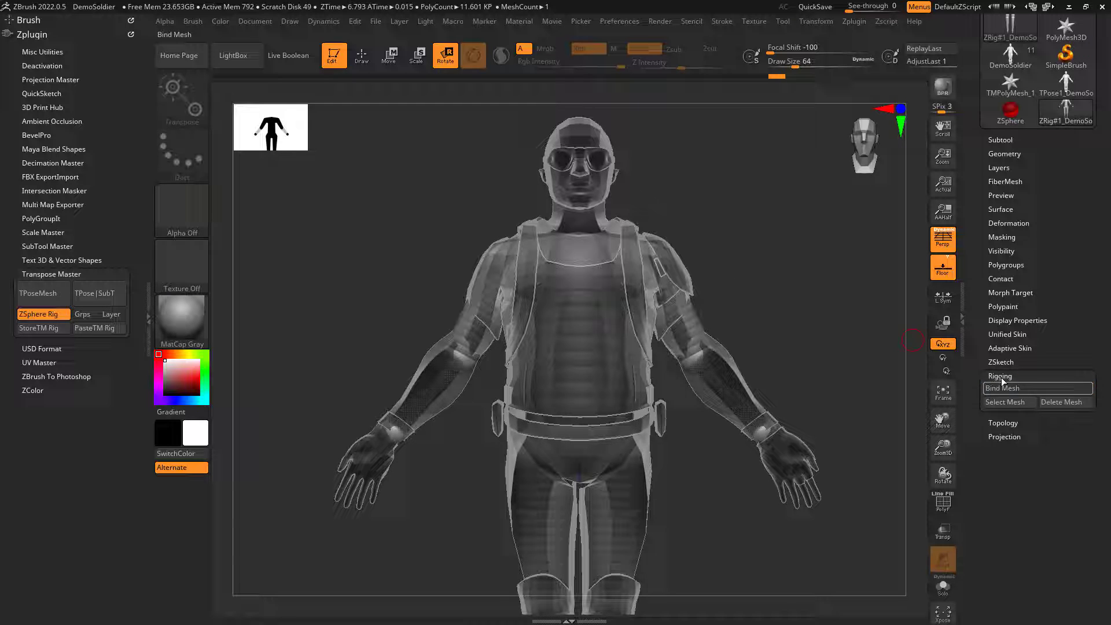
Step: Draw a neck ZSphere above the chest ZSphere and move it back into the base of the neck
{"action": "key", "text": "q"}
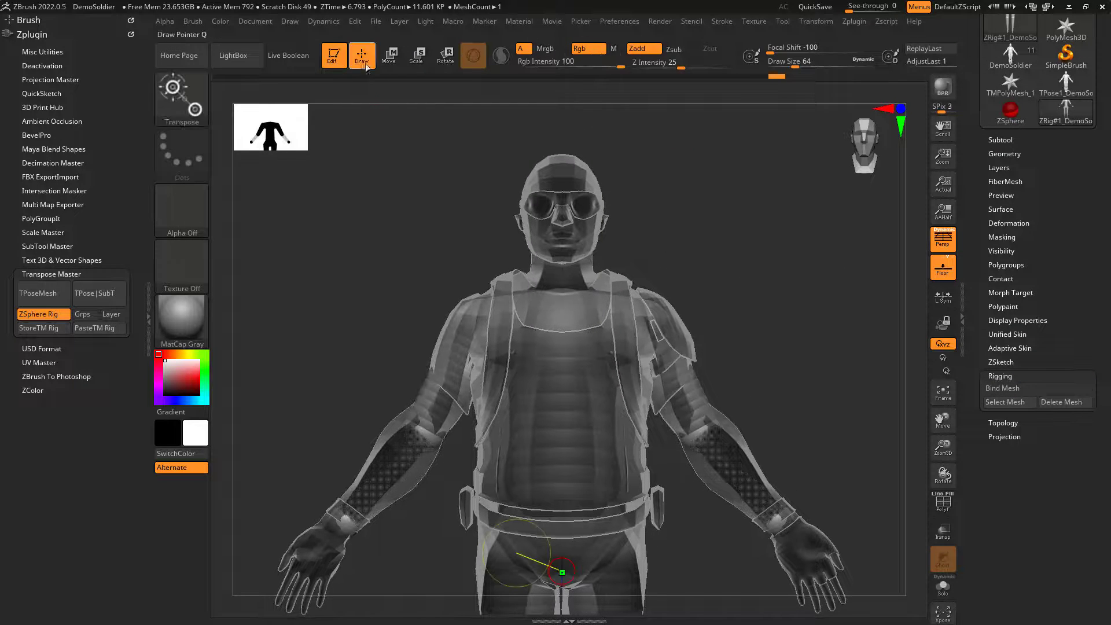
{"action": "left_click", "coordinate": [561, 290]}
{"action": "left_click_drag", "start_coordinate": [759, 240], "coordinate": [694, 244]}
{"action": "left_click", "coordinate": [388, 58]}
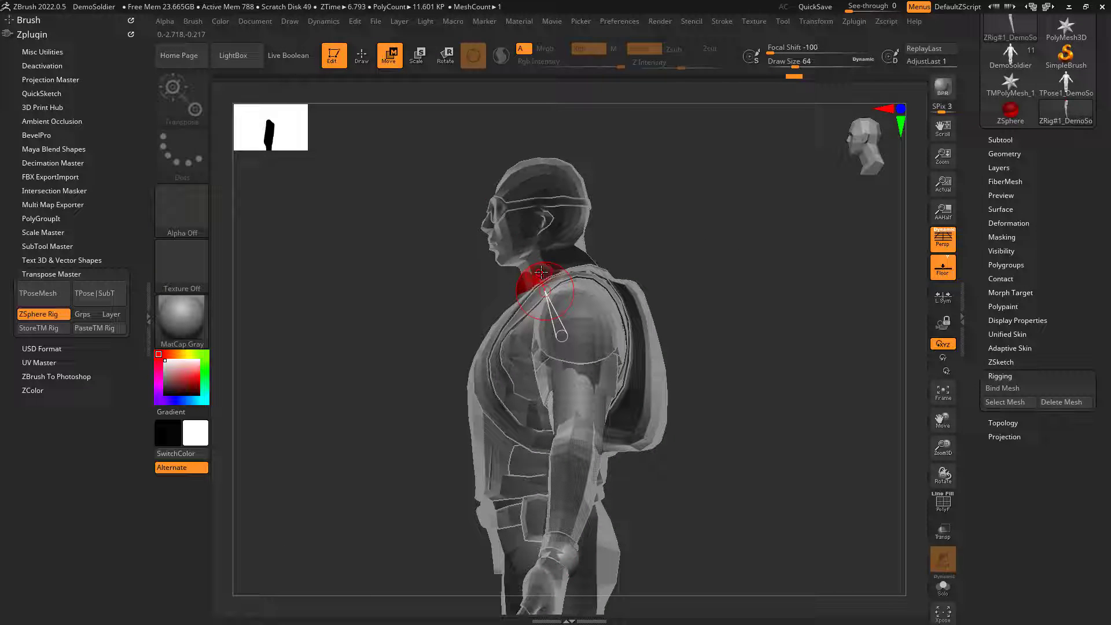
Step: Add a head ZSphere above the neck, fit and enlarge it inside the head, and rebind the mesh with Bind Mesh
{"action": "left_click", "coordinate": [362, 56]}
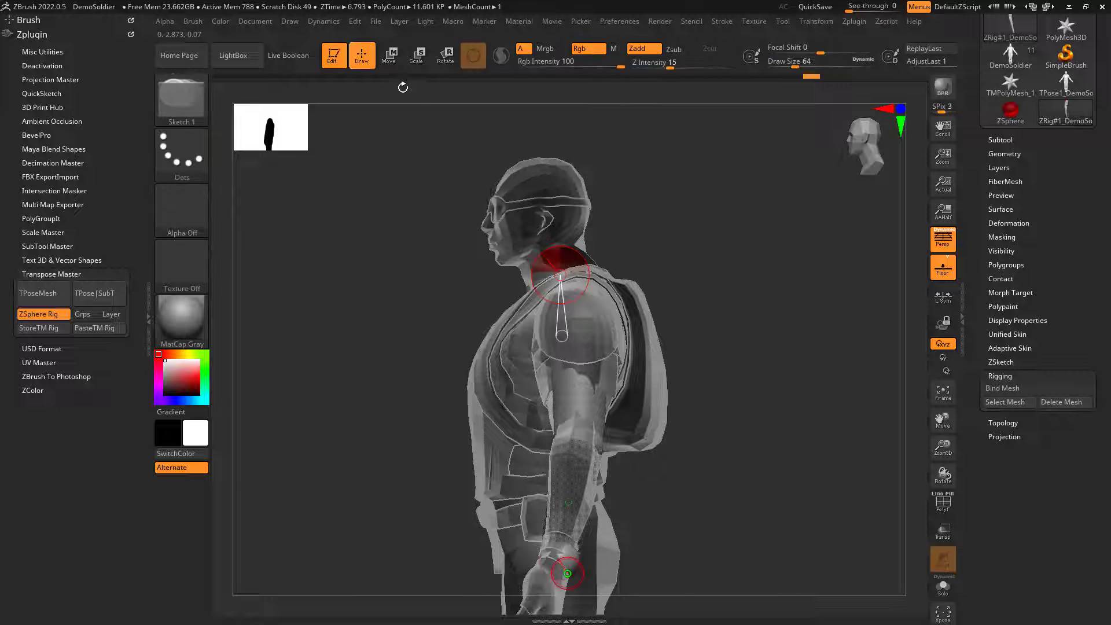
{"action": "mouse_move", "coordinate": [407, 185]}
{"action": "left_mouse_down"}
{"action": "mouse_move", "coordinate": [442, 191]}
{"action": "mouse_move", "coordinate": [515, 239]}
{"action": "left_mouse_up"}
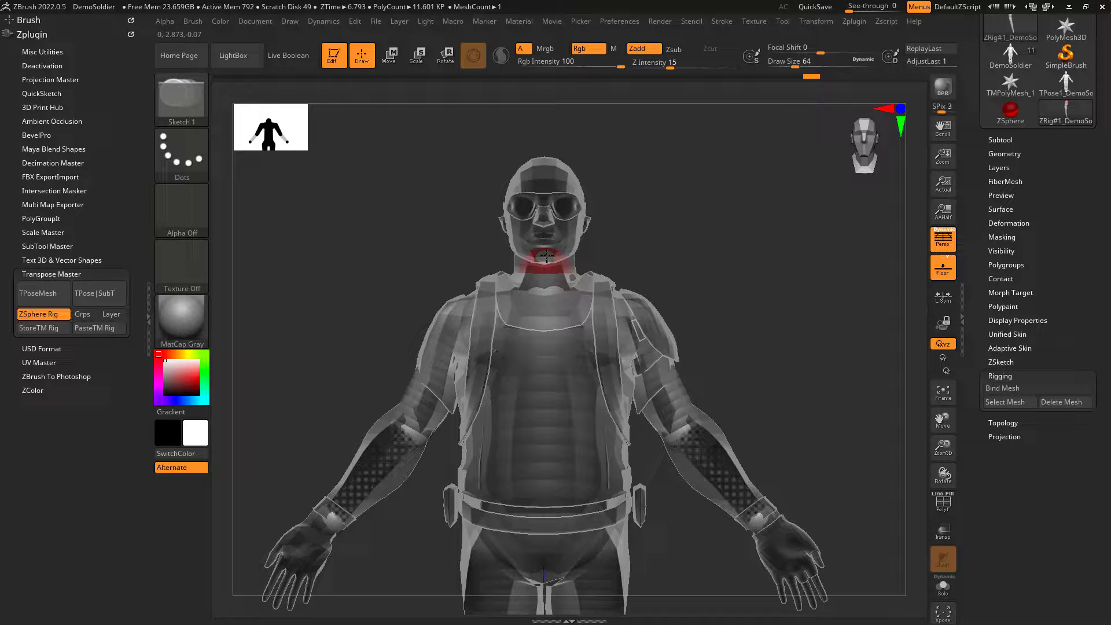
{"action": "left_click_drag", "start_coordinate": [567, 256], "coordinate": [440, 243], "text": "shift"}
{"action": "left_click", "coordinate": [390, 57]}
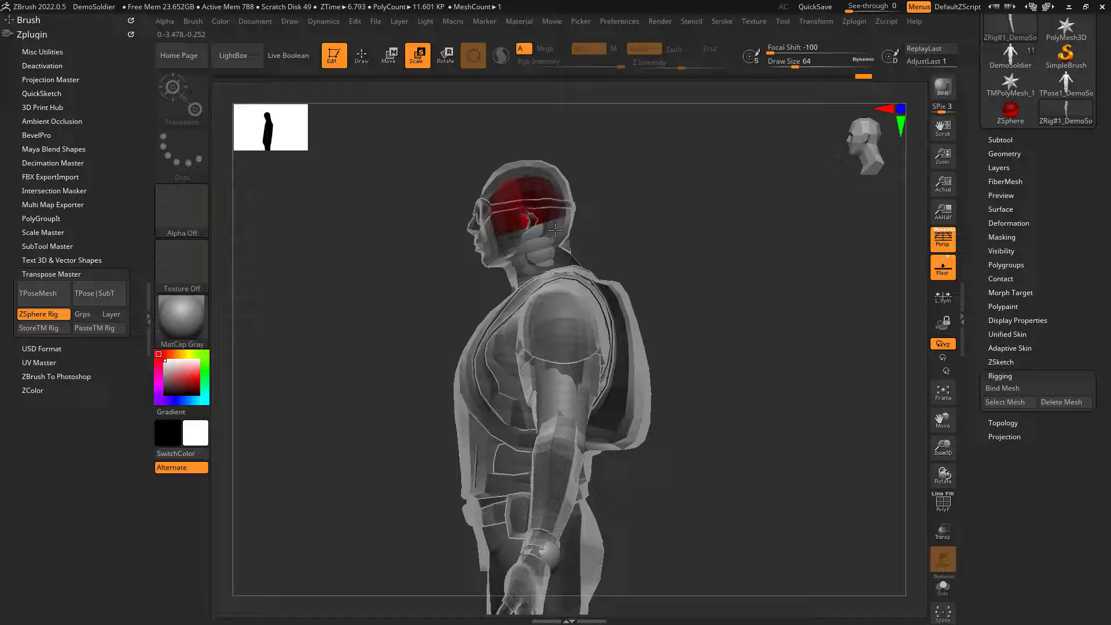
{"action": "left_click_drag", "start_coordinate": [627, 228], "coordinate": [550, 252], "text": "shift"}
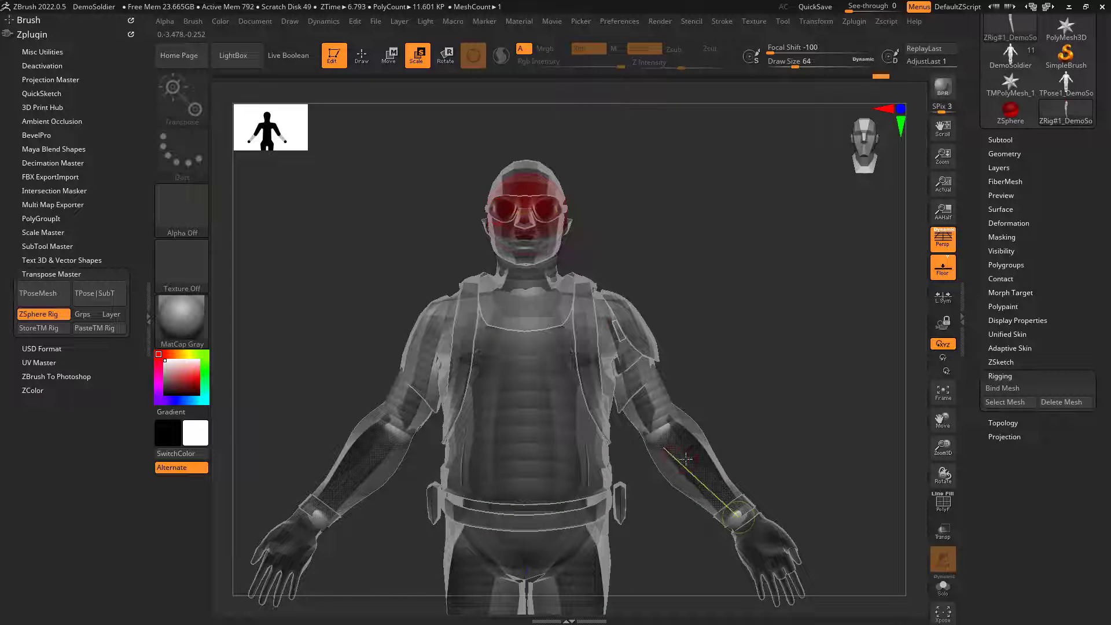
{"action": "left_click_drag", "start_coordinate": [752, 365], "coordinate": [725, 272], "text": "alt"}
{"action": "left_click", "coordinate": [1058, 390]}
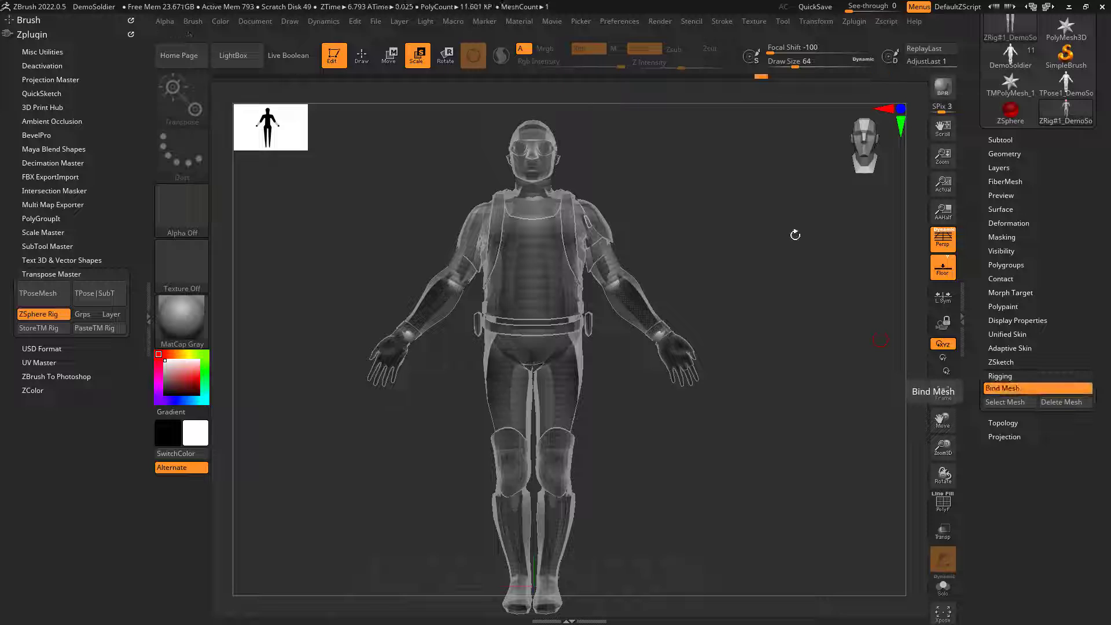
Step: Try raising both arms by rotating the mirrored upper arm bones, and undo the rotation
{"action": "left_click", "coordinate": [445, 57]}
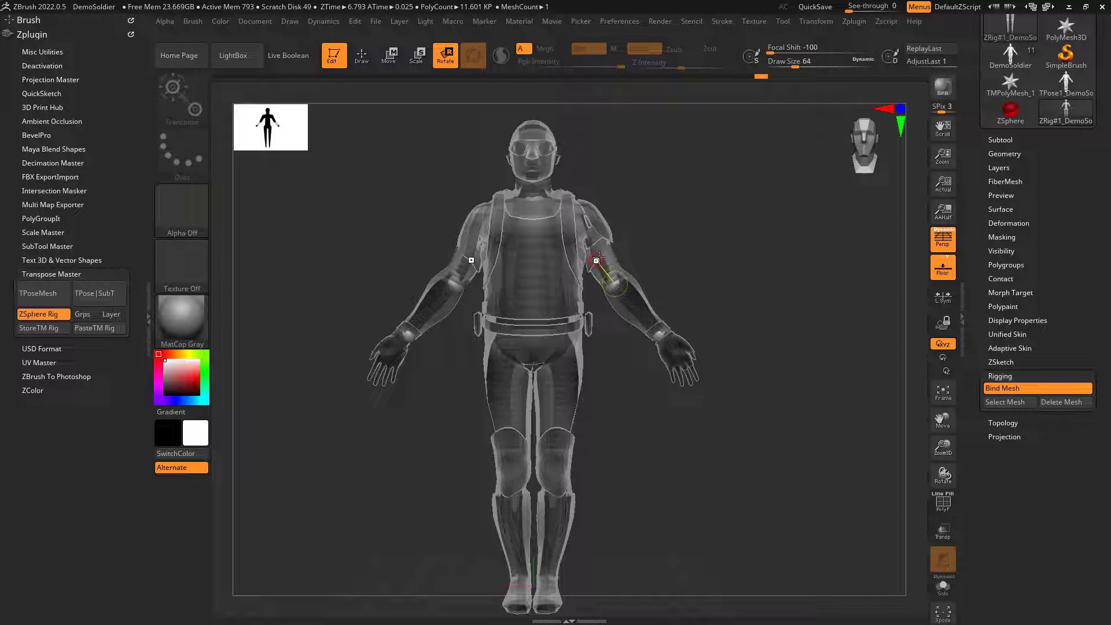
{"action": "left_click_drag", "start_coordinate": [597, 259], "coordinate": [638, 227]}
{"action": "left_click", "coordinate": [648, 246]}
{"action": "key", "text": "ctrl+z"}
{"action": "key", "text": "ctrl+z"}
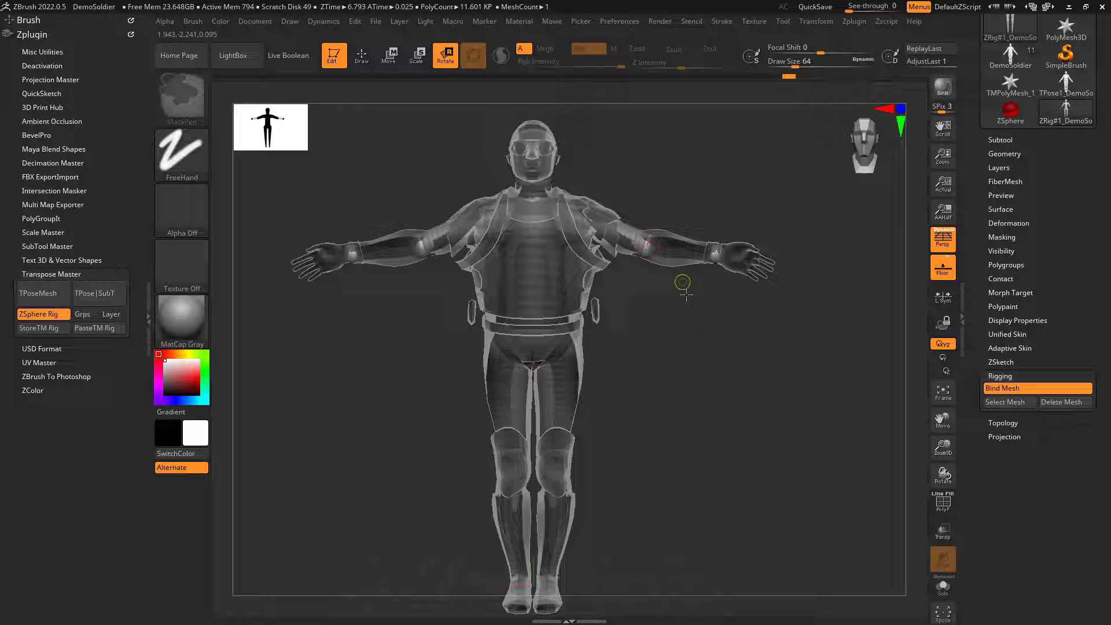
Step: Turn off Bind Mesh and insert a ZSphere into the lower spine just above the belt
{"action": "left_click", "coordinate": [992, 388]}
{"action": "left_click_drag", "start_coordinate": [697, 242], "coordinate": [626, 305]}
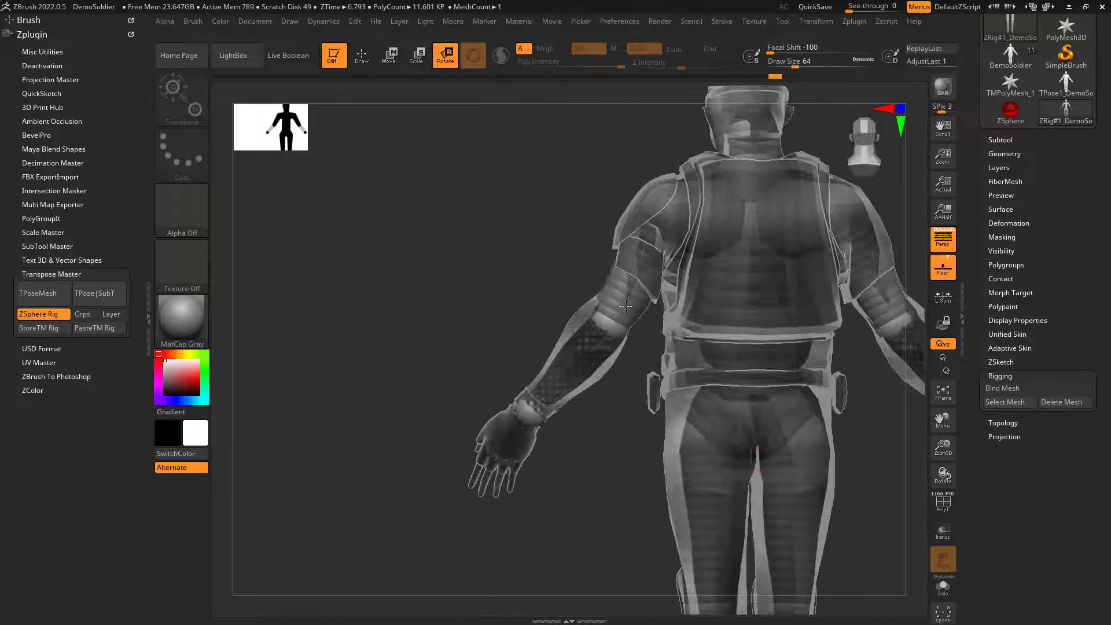
{"action": "left_click", "coordinate": [369, 59]}
{"action": "left_click_drag", "start_coordinate": [466, 276], "coordinate": [485, 300]}
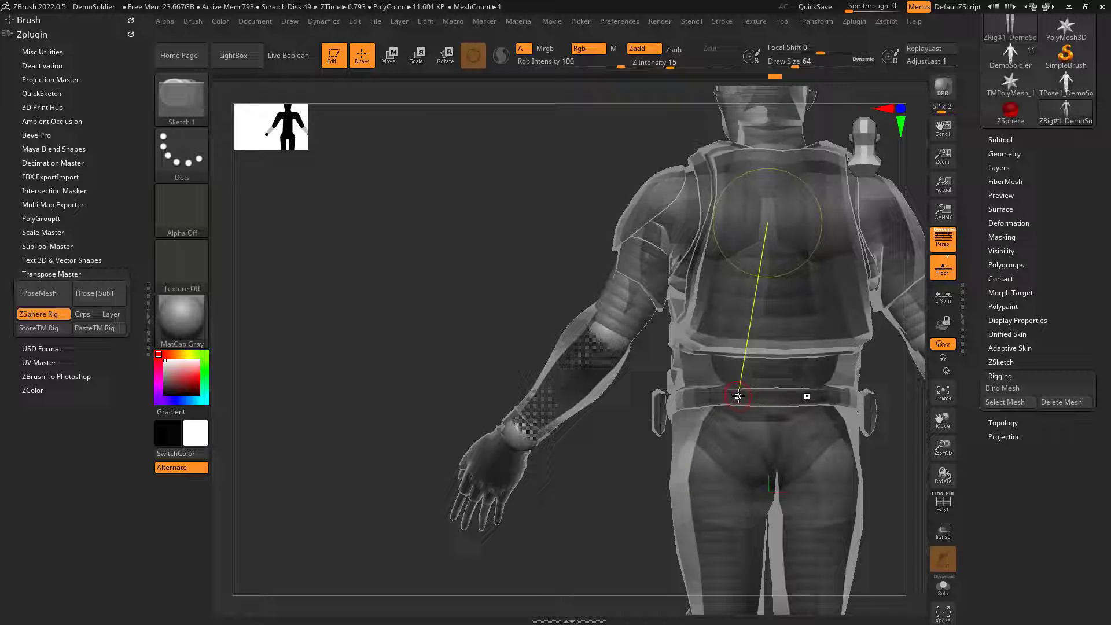
{"action": "left_click", "coordinate": [738, 396]}
{"action": "left_click_drag", "start_coordinate": [615, 464], "coordinate": [735, 439]}
{"action": "left_click_drag", "start_coordinate": [610, 469], "coordinate": [415, 398], "text": "alt"}
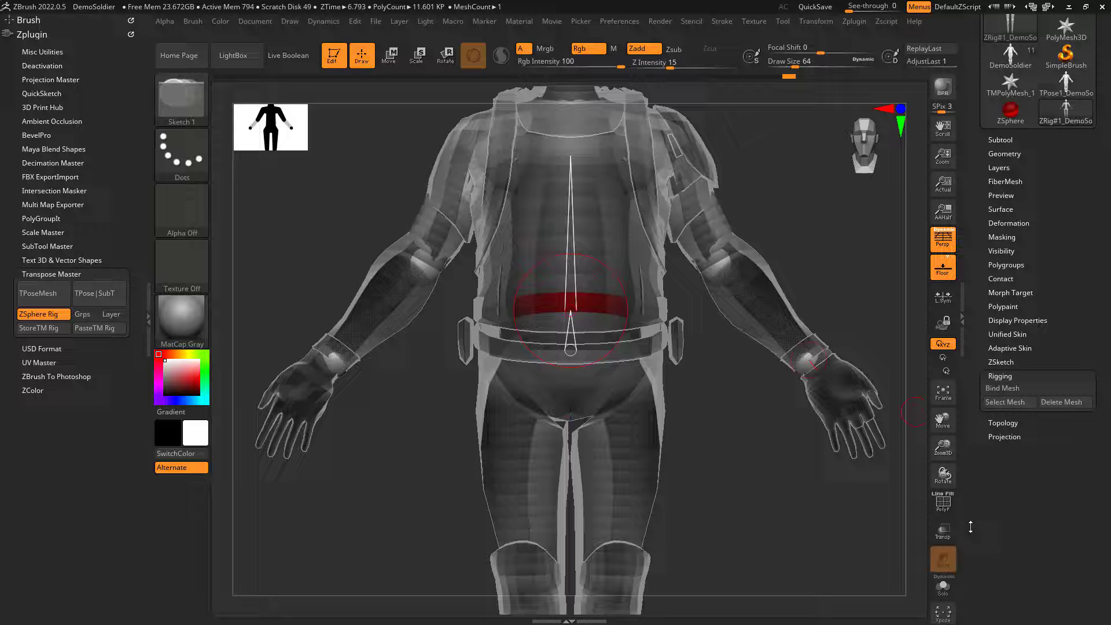
Step: With the rig isolated in Solo mode, draw a mirrored pair of ZSpheres on the sides of the waist ZSphere
{"action": "left_click", "coordinate": [944, 586]}
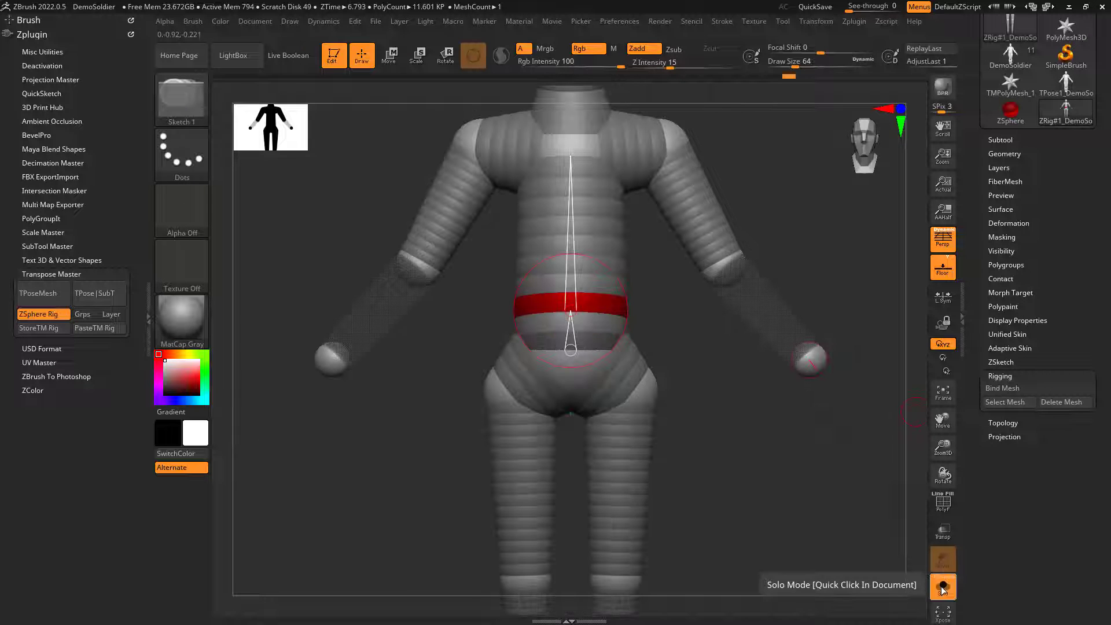
{"action": "mouse_move", "coordinate": [714, 397]}
{"action": "left_mouse_down", "text": "alt"}
{"action": "mouse_move", "coordinate": [596, 279]}
{"action": "mouse_move", "coordinate": [605, 288]}
{"action": "left_mouse_up", "text": "alt"}
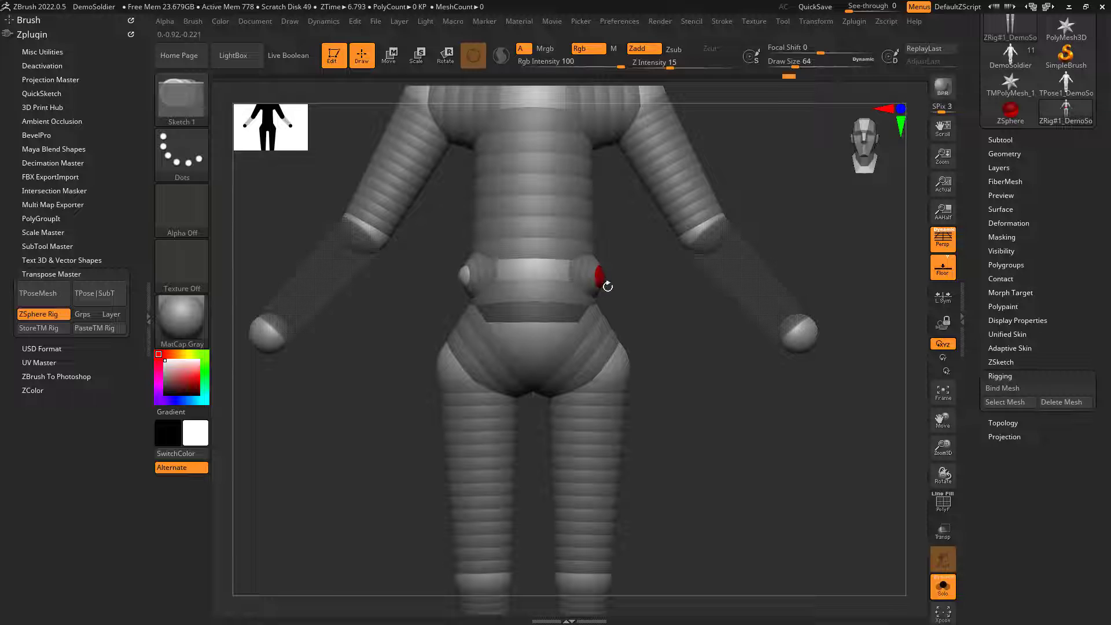
{"action": "left_click", "coordinate": [939, 585]}
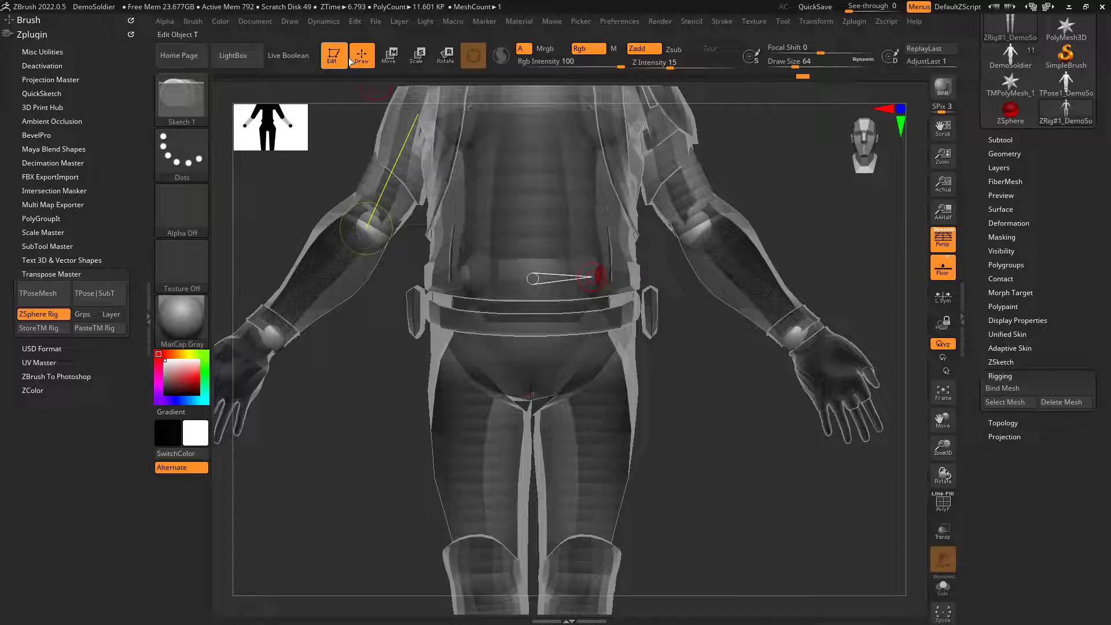
Step: Move the mirrored waist ZSpheres outward and down into the belt pouches, aligning them from the side and front
{"action": "left_click", "coordinate": [391, 61]}
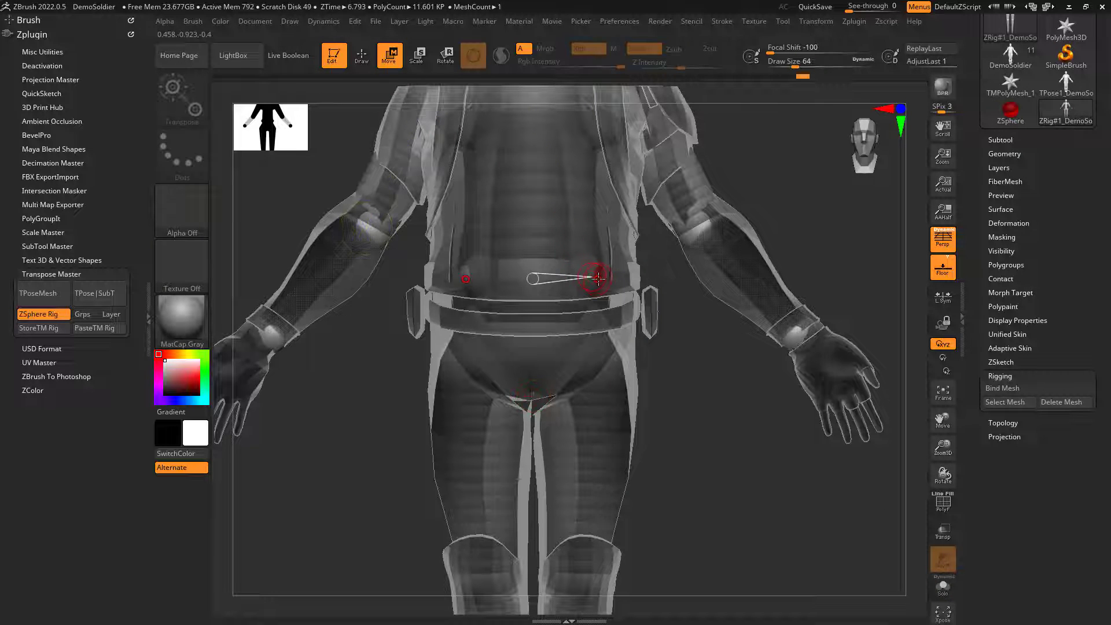
{"action": "left_click_drag", "start_coordinate": [598, 278], "coordinate": [653, 305]}
{"action": "left_click_drag", "start_coordinate": [712, 370], "coordinate": [603, 305]}
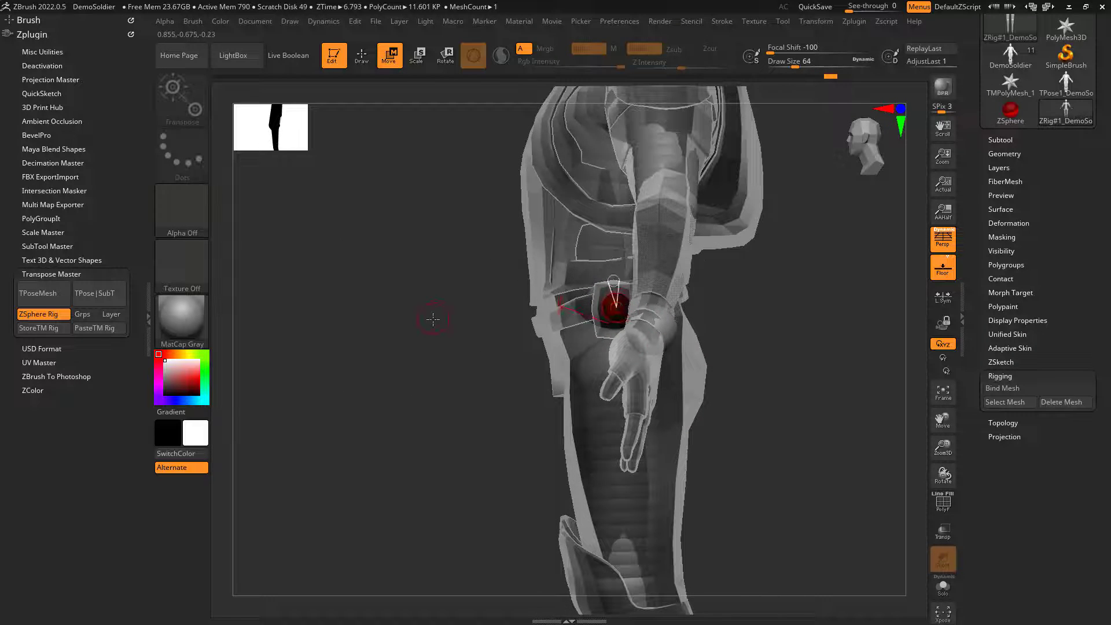
{"action": "left_click_drag", "start_coordinate": [432, 318], "coordinate": [602, 310]}
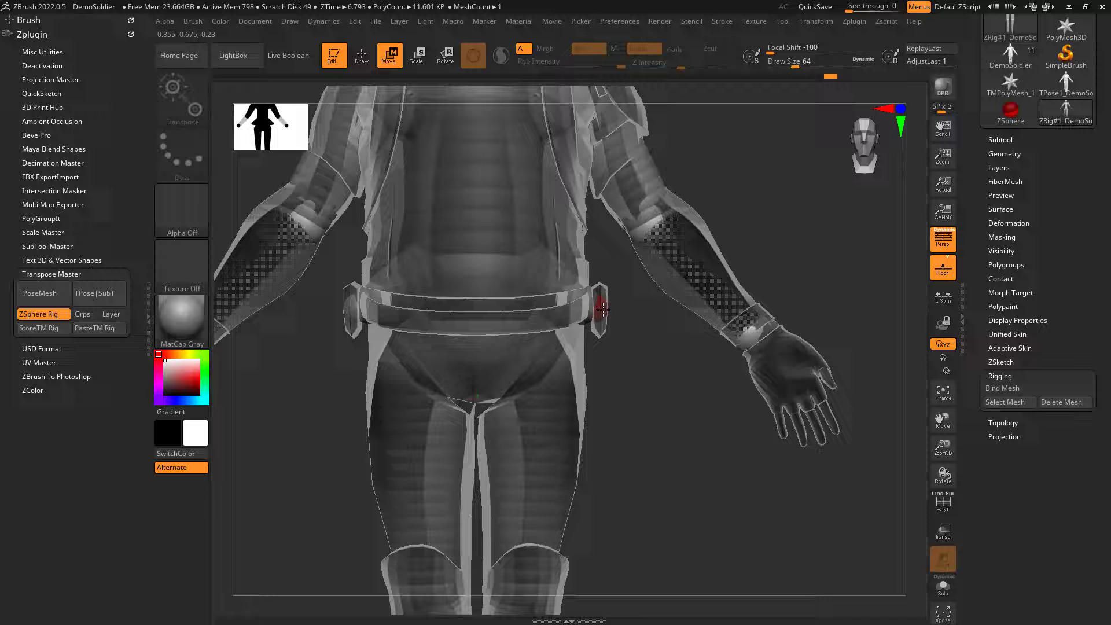
{"action": "mouse_move", "coordinate": [653, 387]}
{"action": "left_mouse_down"}
{"action": "mouse_move", "coordinate": [714, 390]}
{"action": "mouse_move", "coordinate": [646, 387]}
{"action": "left_mouse_up"}
{"action": "left_click_drag", "start_coordinate": [677, 446], "coordinate": [837, 350], "text": "alt"}
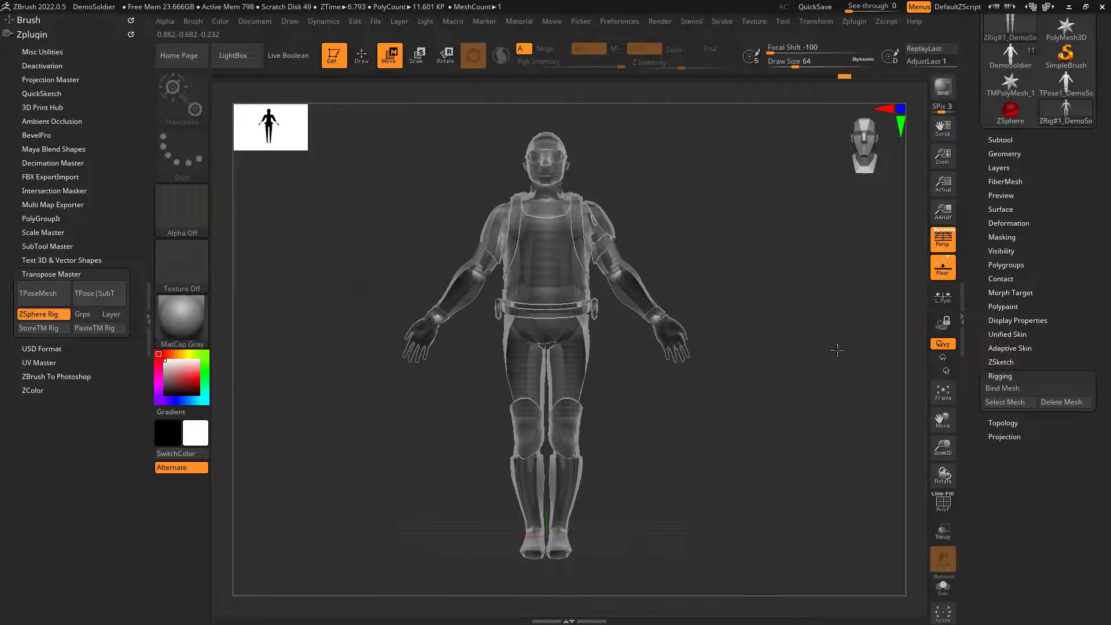
Step: Rebind the mesh with Bind Mesh, try spreading the legs by rotating the thigh bones, and undo the rotation
{"action": "left_click", "coordinate": [1022, 390]}
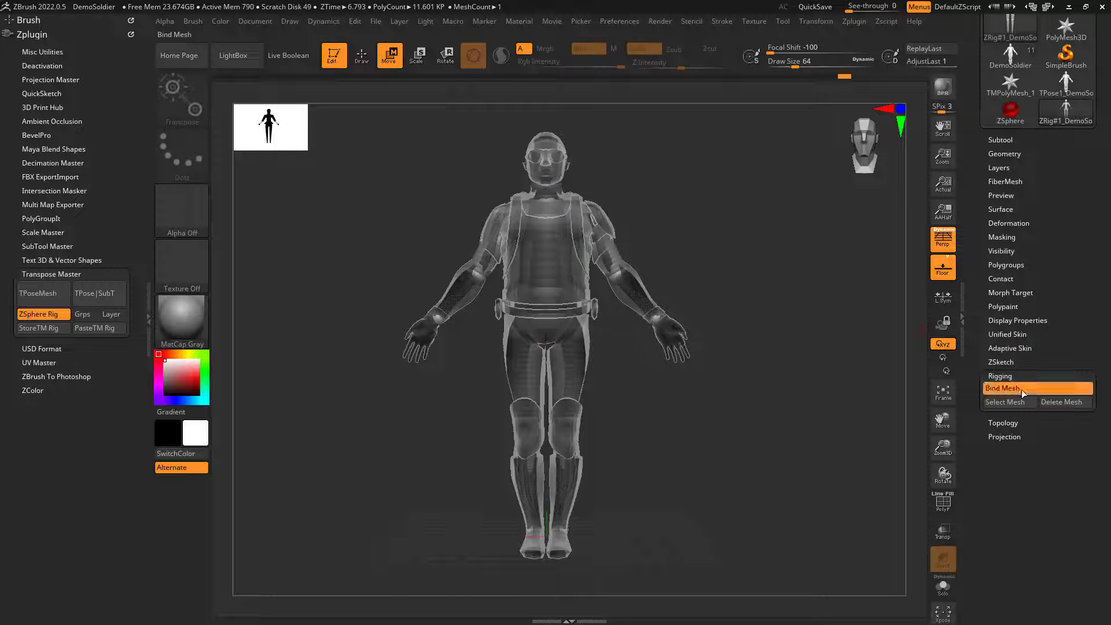
{"action": "left_click", "coordinate": [445, 56]}
{"action": "left_click_drag", "start_coordinate": [578, 382], "coordinate": [583, 359]}
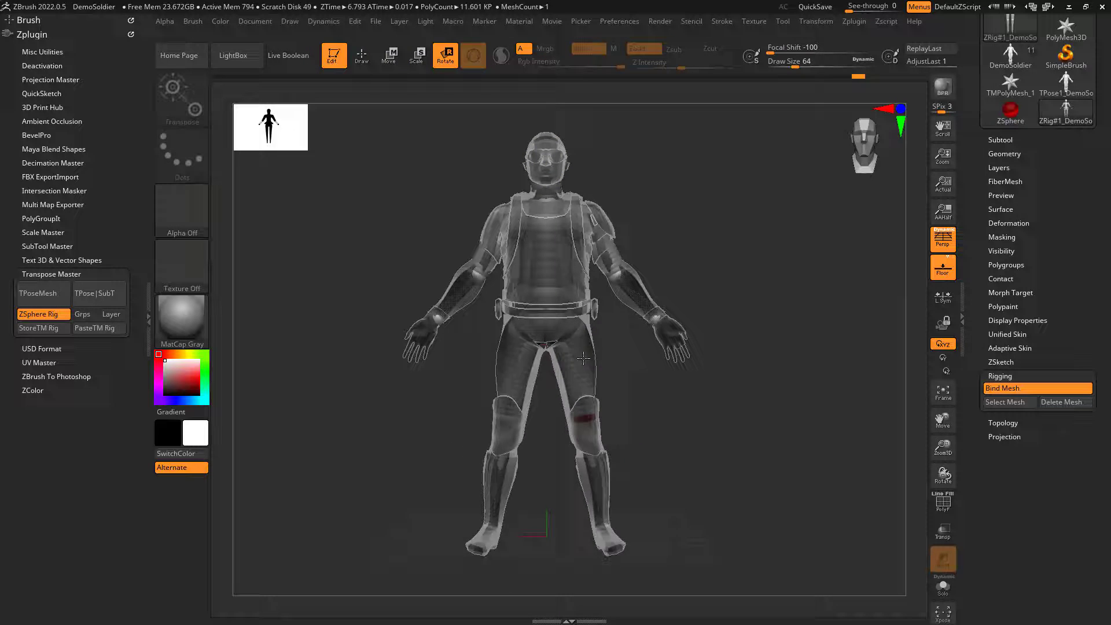
{"action": "key", "text": "ctrl+z"}
Step: Try raising the arms to check the backpack from behind, undo the rotations, and turn off Bind Mesh
{"action": "mouse_move", "coordinate": [615, 283]}
{"action": "left_mouse_down"}
{"action": "mouse_move", "coordinate": [643, 241]}
{"action": "mouse_move", "coordinate": [625, 263]}
{"action": "mouse_move", "coordinate": [627, 218]}
{"action": "mouse_move", "coordinate": [625, 267]}
{"action": "left_mouse_up"}
{"action": "key", "text": "ctrl+z"}
{"action": "left_click_drag", "start_coordinate": [739, 236], "coordinate": [669, 196]}
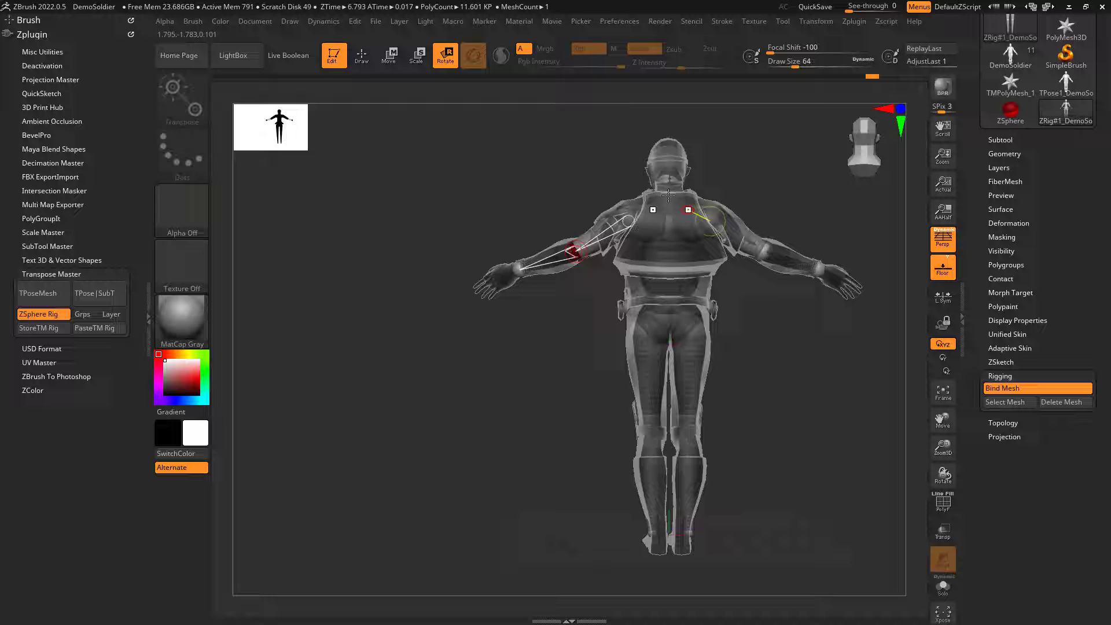
{"action": "key", "text": "ctrl+z"}
{"action": "left_click_drag", "start_coordinate": [496, 216], "coordinate": [549, 222]}
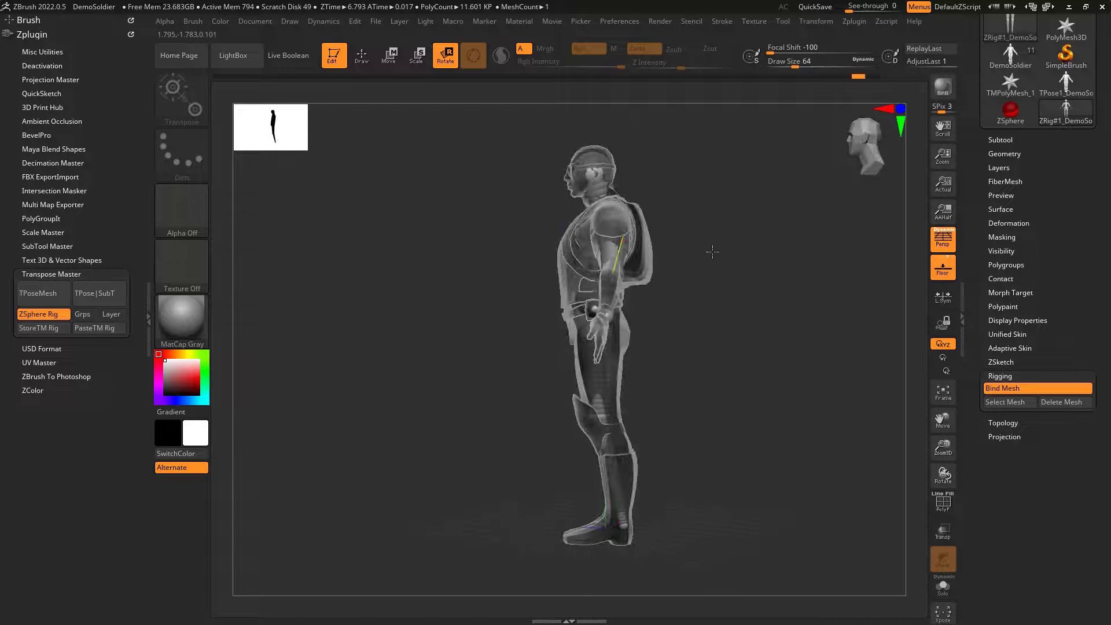
{"action": "left_click_drag", "start_coordinate": [712, 251], "coordinate": [620, 357], "text": "alt"}
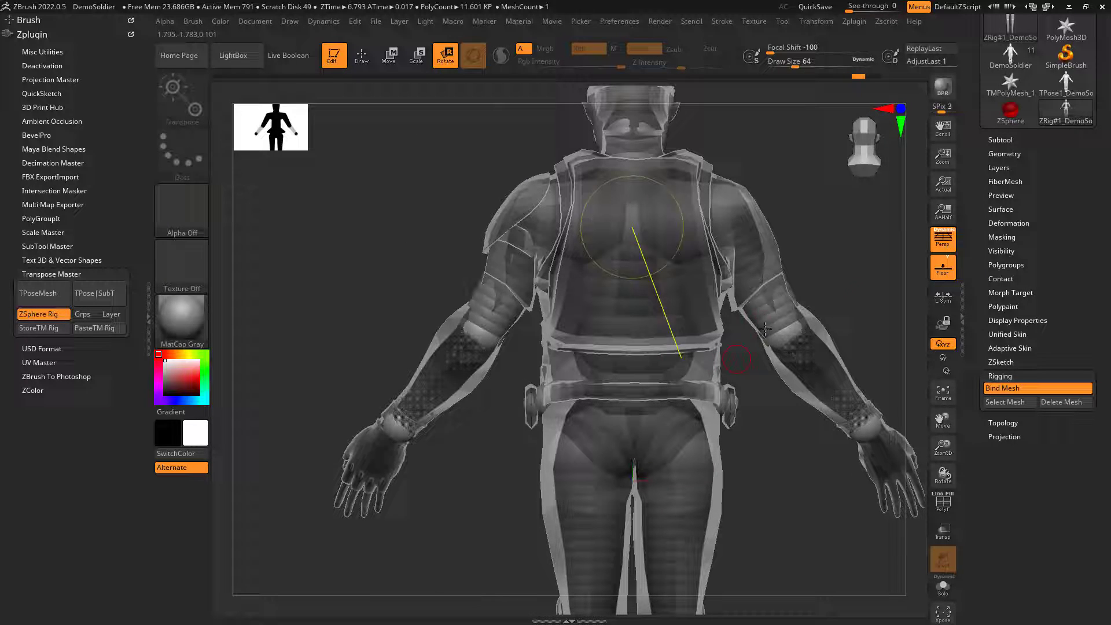
{"action": "left_click", "coordinate": [1011, 392]}
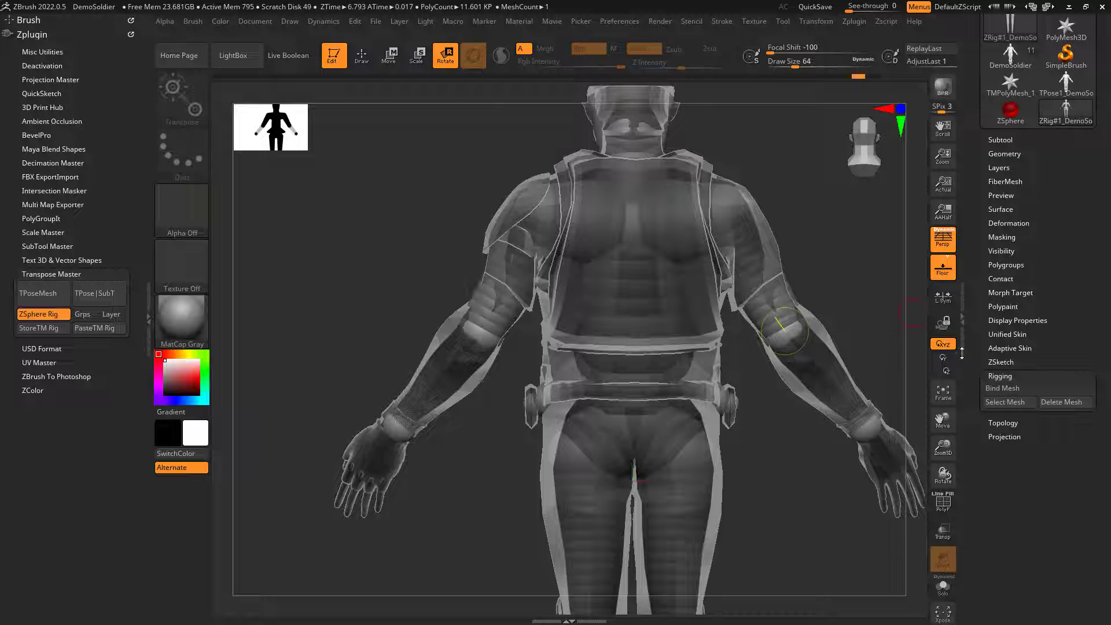
Step: Isolate the rig in Solo mode, insert a ZSphere into the middle of the spine, and show the mesh again
{"action": "left_click", "coordinate": [936, 586]}
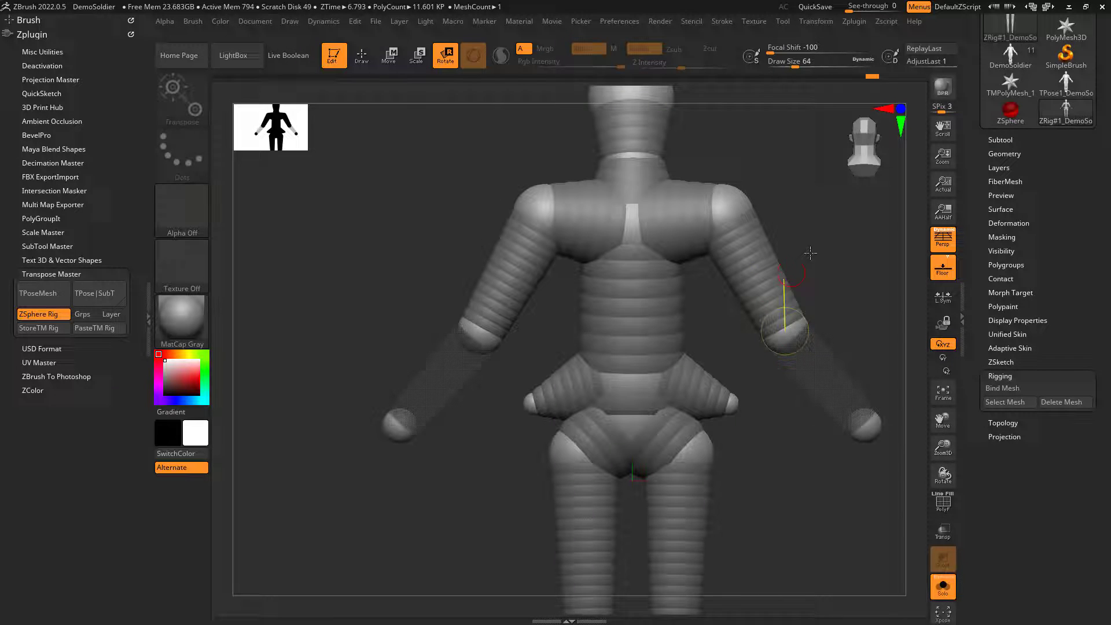
{"action": "left_click", "coordinate": [360, 58]}
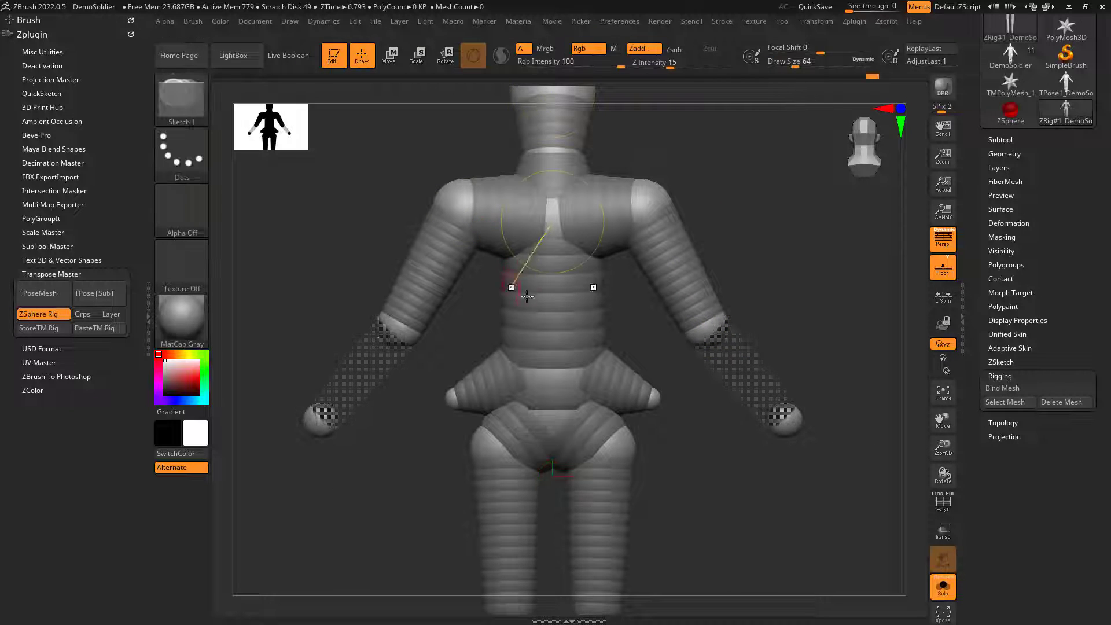
{"action": "left_click", "coordinate": [552, 300]}
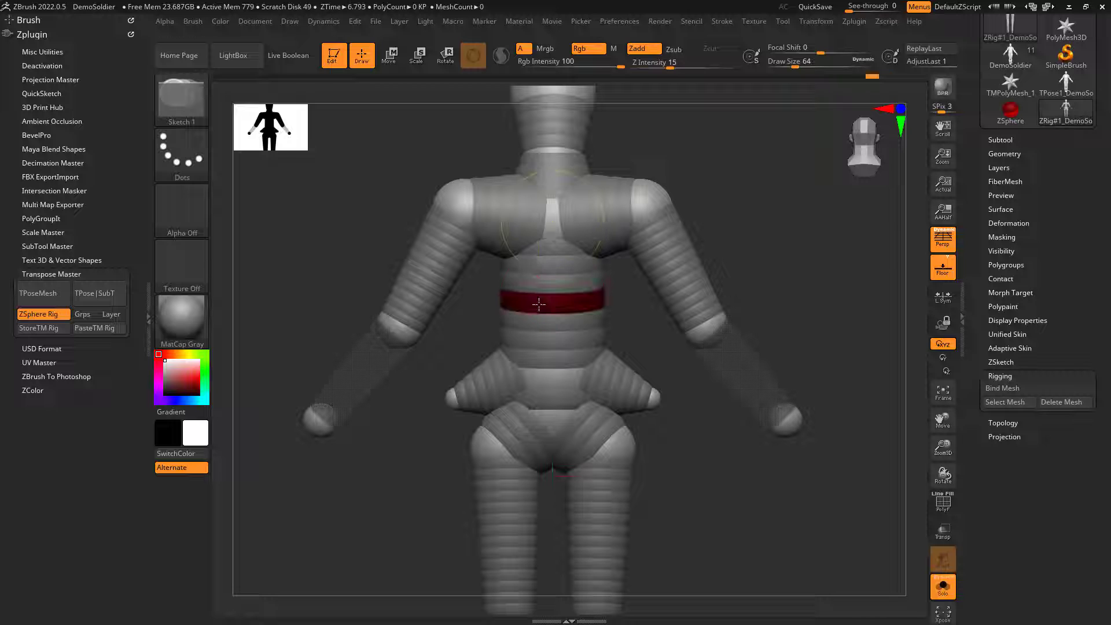
{"action": "left_click", "coordinate": [942, 587]}
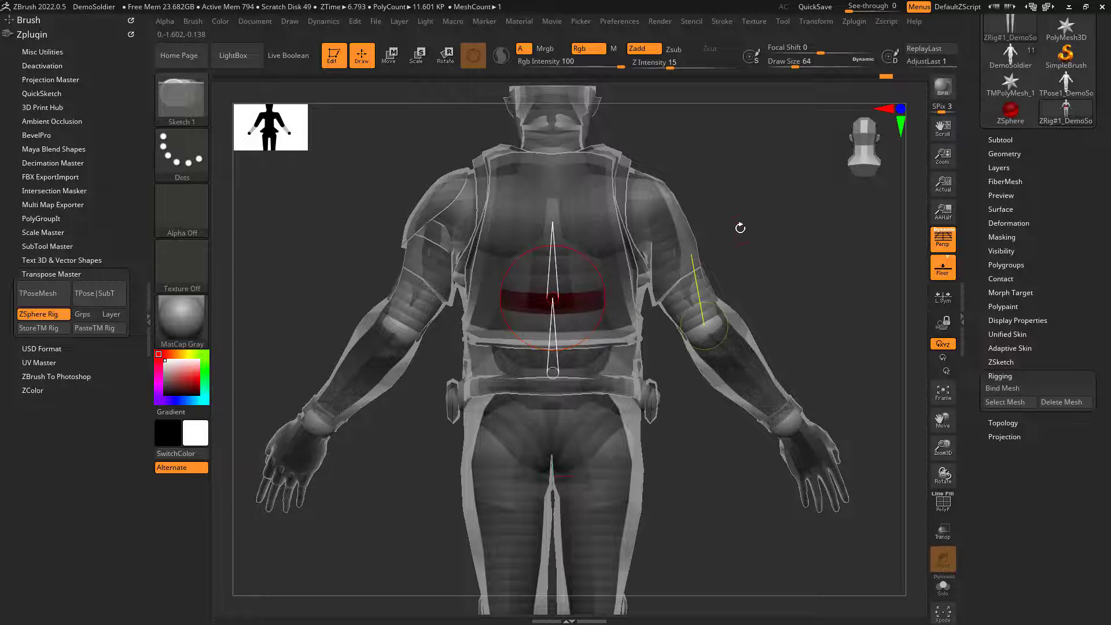
Step: Draw a mirrored pair of ZSpheres from the mid-spine ZSphere and move them back into the backpack's lower corners
{"action": "left_click_drag", "start_coordinate": [740, 228], "coordinate": [514, 315]}
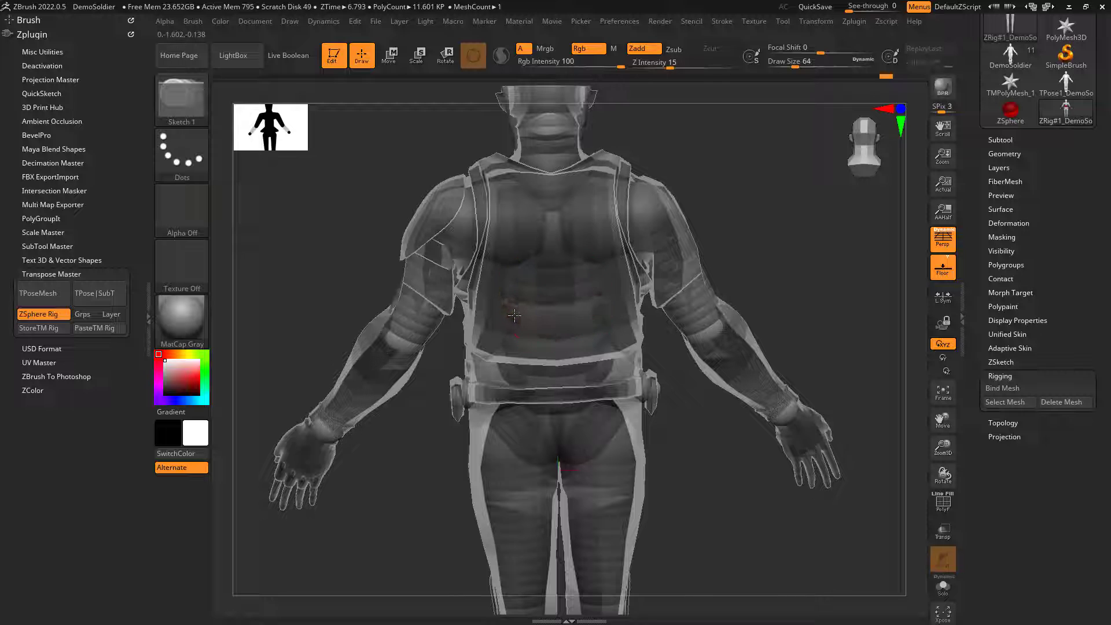
{"action": "left_click", "coordinate": [391, 56]}
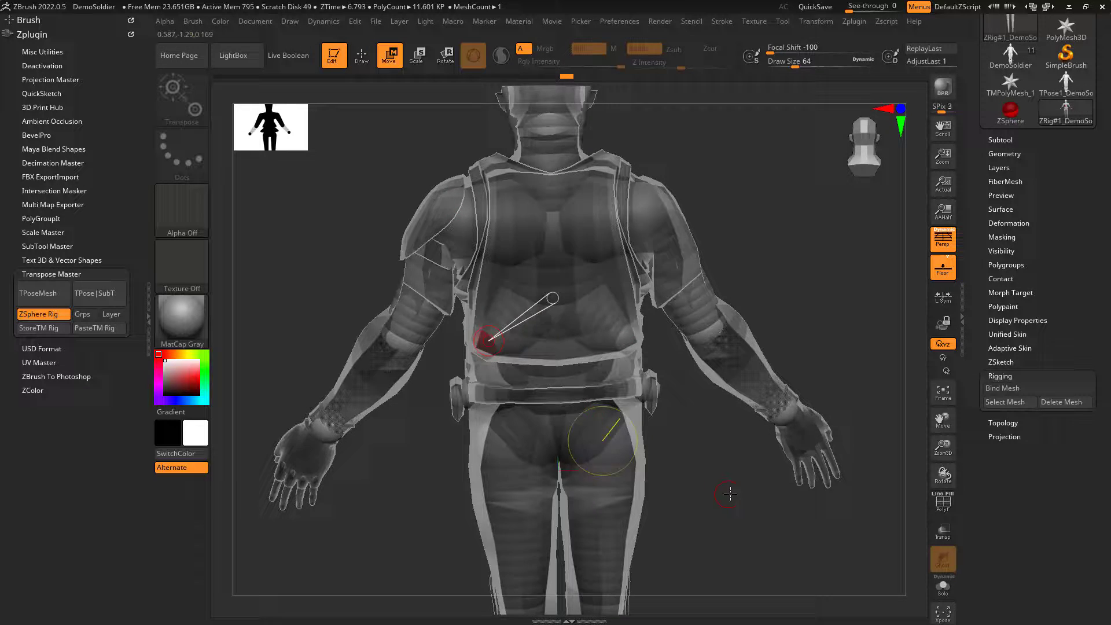
{"action": "left_click_drag", "start_coordinate": [730, 494], "coordinate": [498, 277]}
{"action": "left_click_drag", "start_coordinate": [718, 272], "coordinate": [523, 281]}
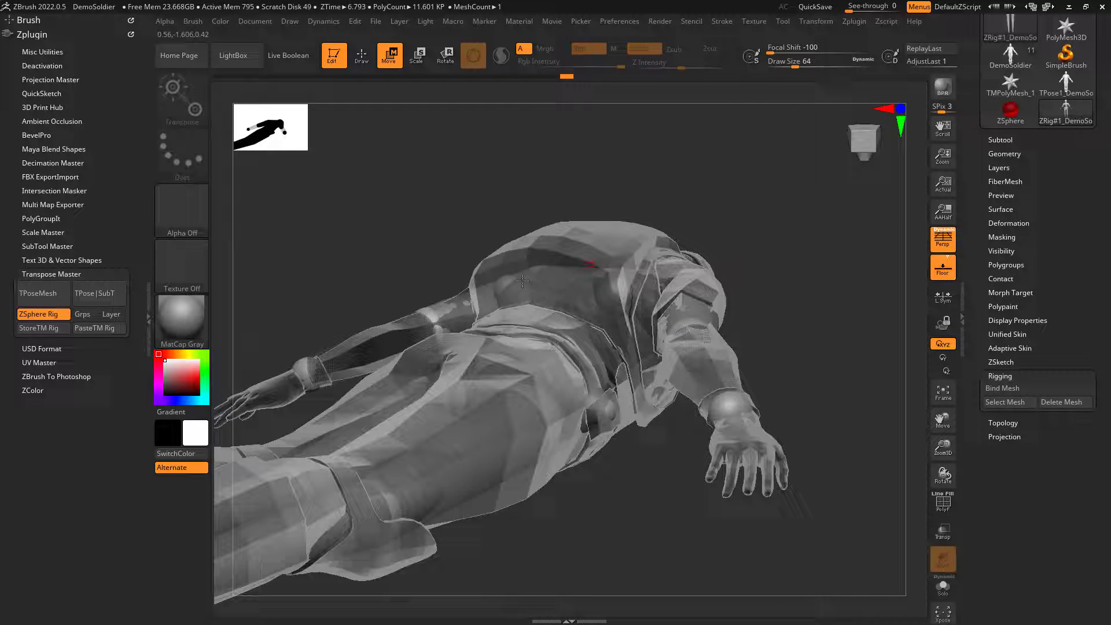
{"action": "left_click_drag", "start_coordinate": [458, 239], "coordinate": [494, 335]}
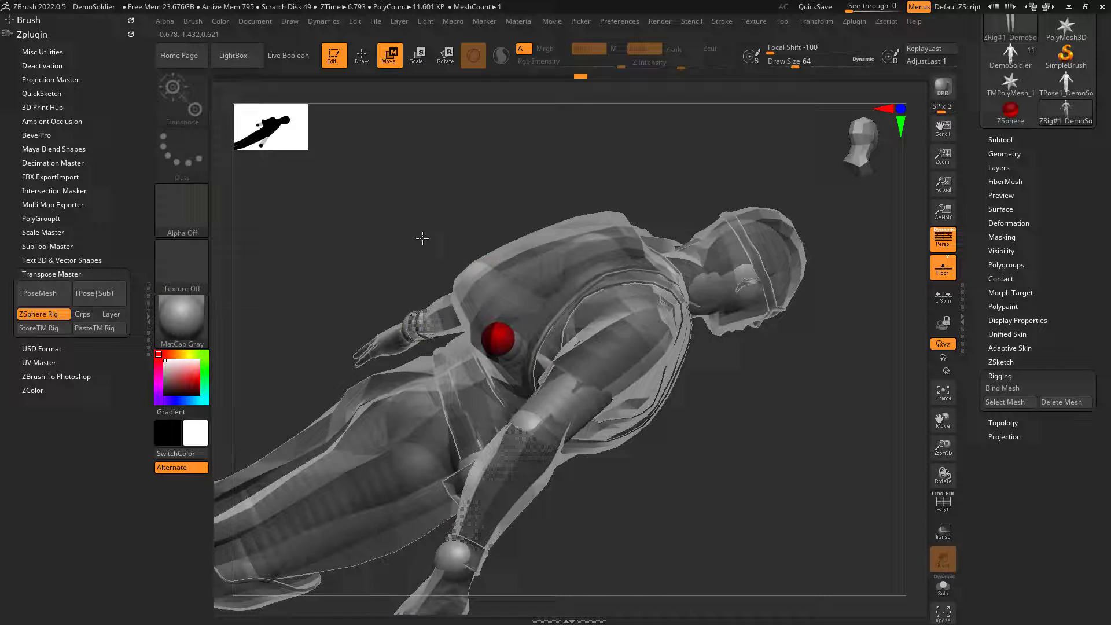
Step: Draw a ZSphere on the back of the chest ZSphere and move it back and up into the top of the backpack
{"action": "left_click_drag", "start_coordinate": [422, 238], "coordinate": [550, 234]}
{"action": "left_click", "coordinate": [360, 53]}
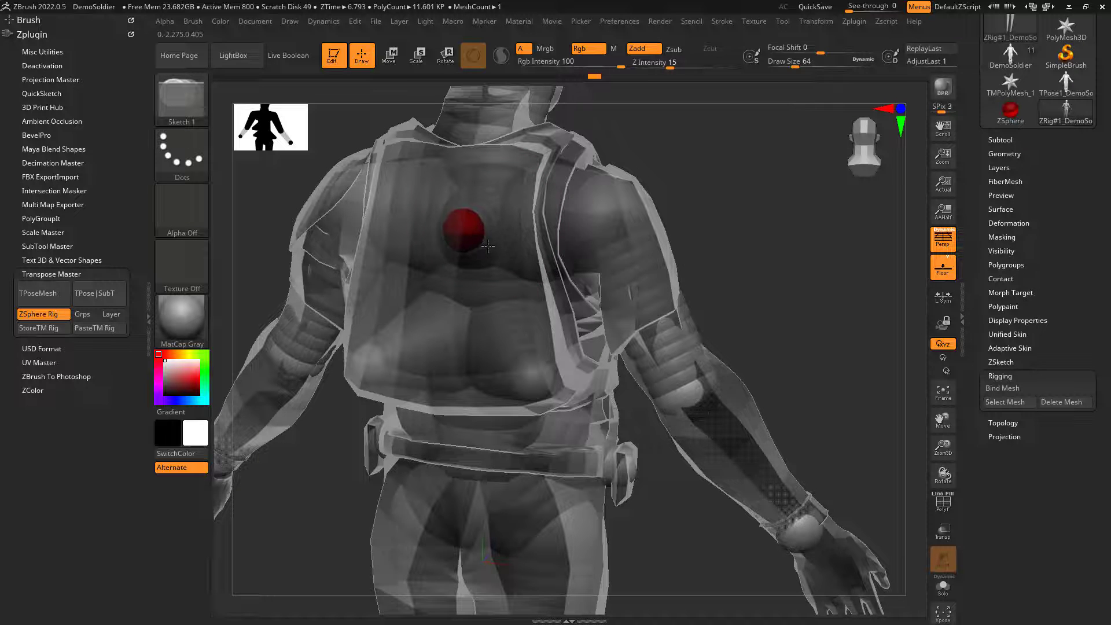
{"action": "left_click_drag", "start_coordinate": [801, 180], "coordinate": [618, 223]}
{"action": "key", "text": "shift"}
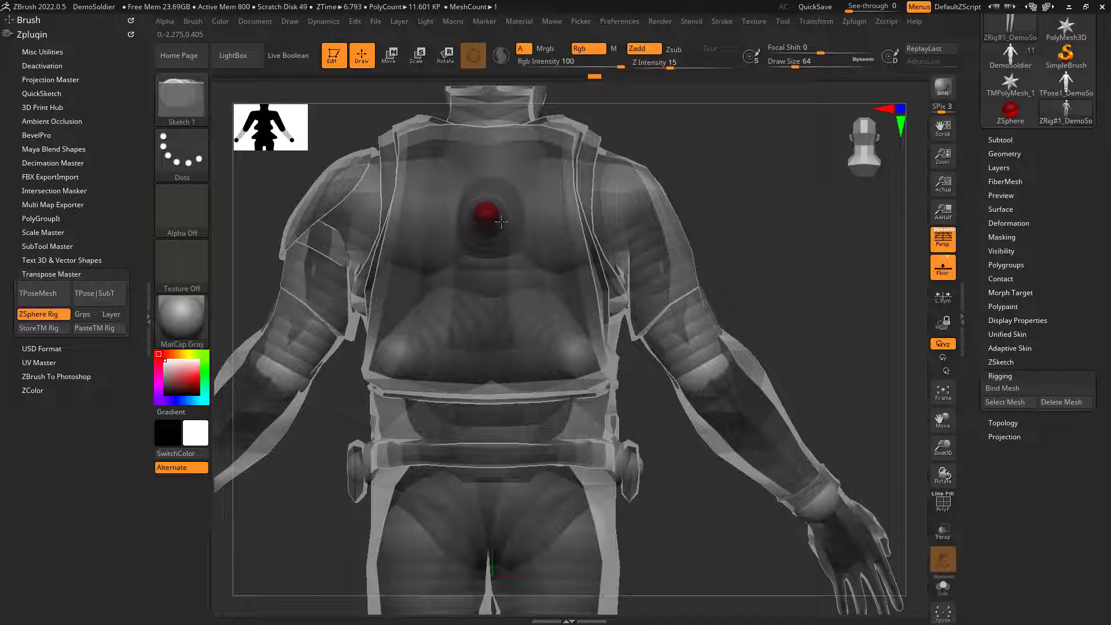
{"action": "left_click_drag", "start_coordinate": [792, 163], "coordinate": [532, 105], "text": "shift"}
{"action": "key", "text": "w"}
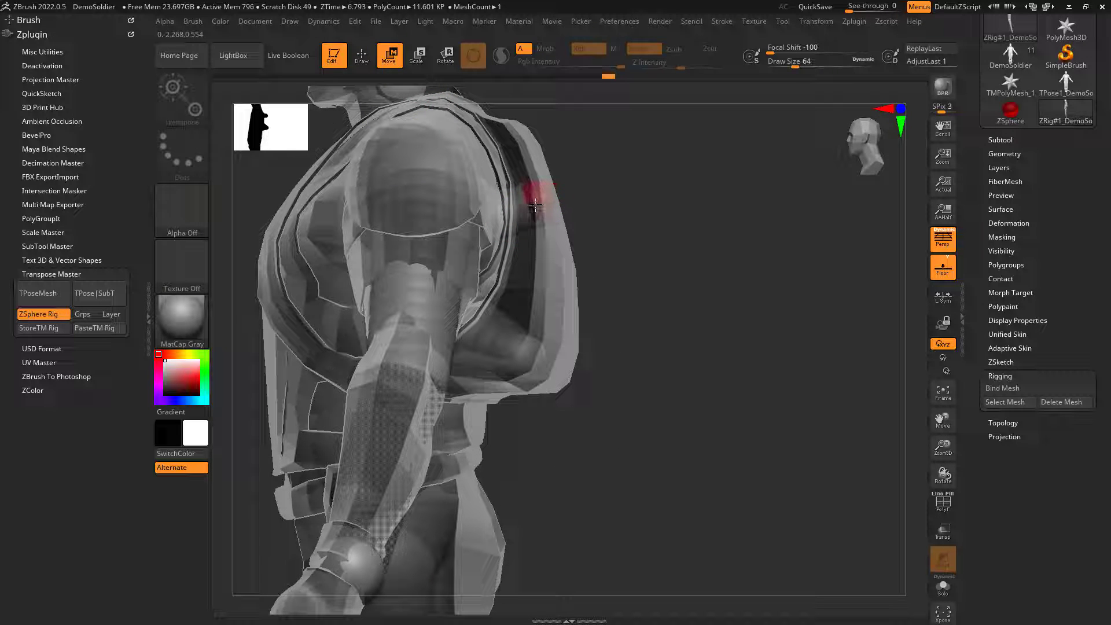
{"action": "left_click_drag", "start_coordinate": [650, 198], "coordinate": [524, 194], "text": "shift"}
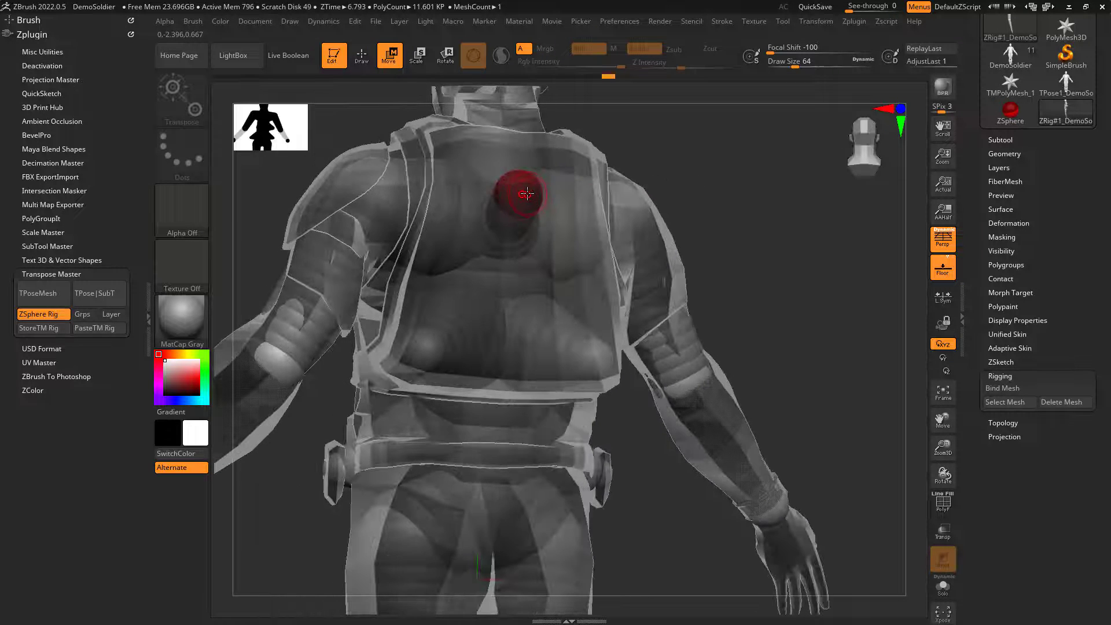
{"action": "left_click_drag", "start_coordinate": [643, 168], "coordinate": [508, 213]}
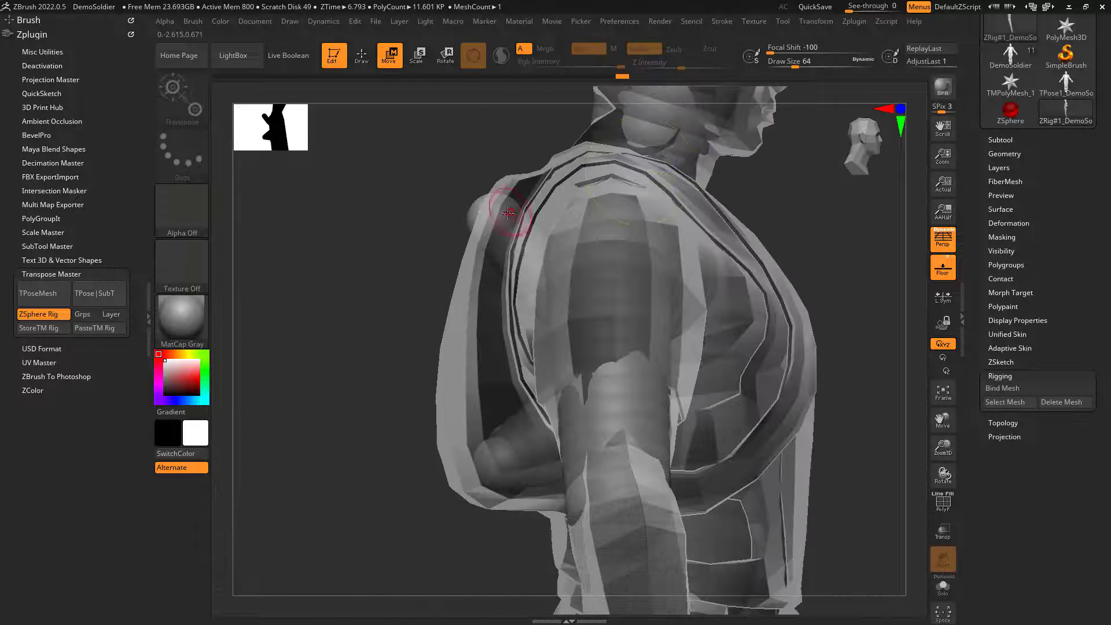
{"action": "left_click_drag", "start_coordinate": [384, 197], "coordinate": [515, 191]}
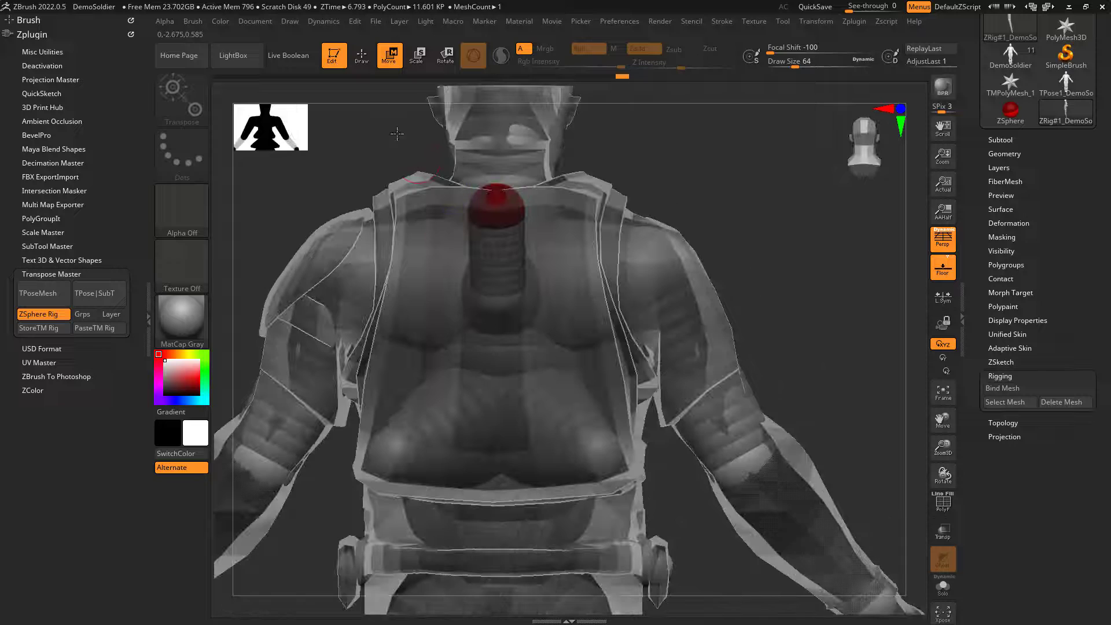
Step: Draw a mirrored pair of ZSpheres beside the upper backpack ZSphere and move them out into the backpack's upper corners
{"action": "left_click", "coordinate": [361, 55]}
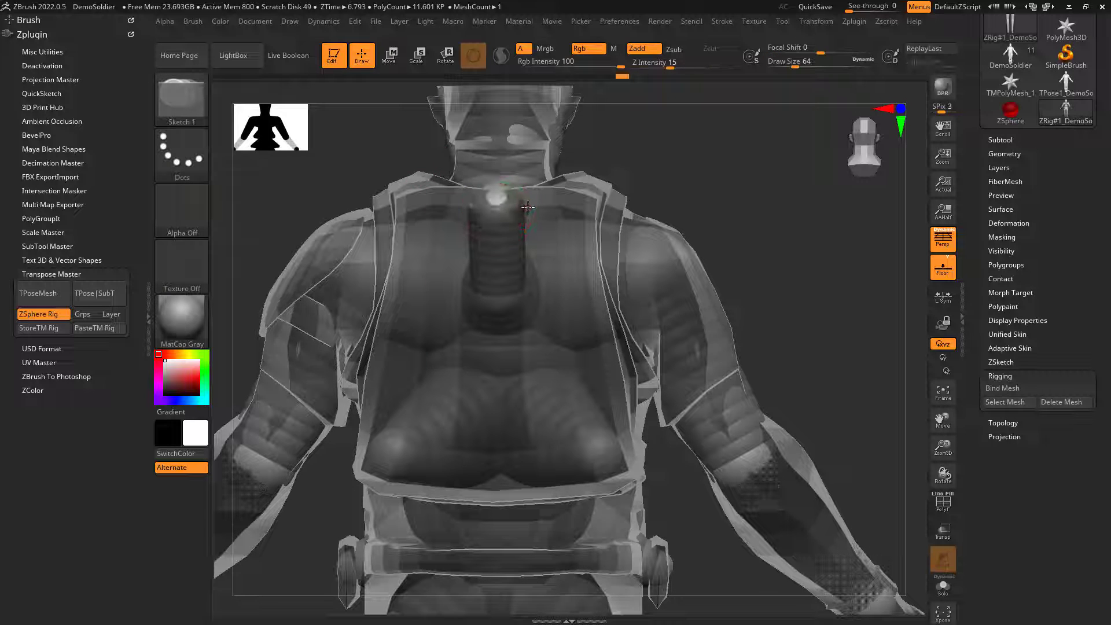
{"action": "left_click", "coordinate": [526, 206]}
{"action": "left_click", "coordinate": [384, 61]}
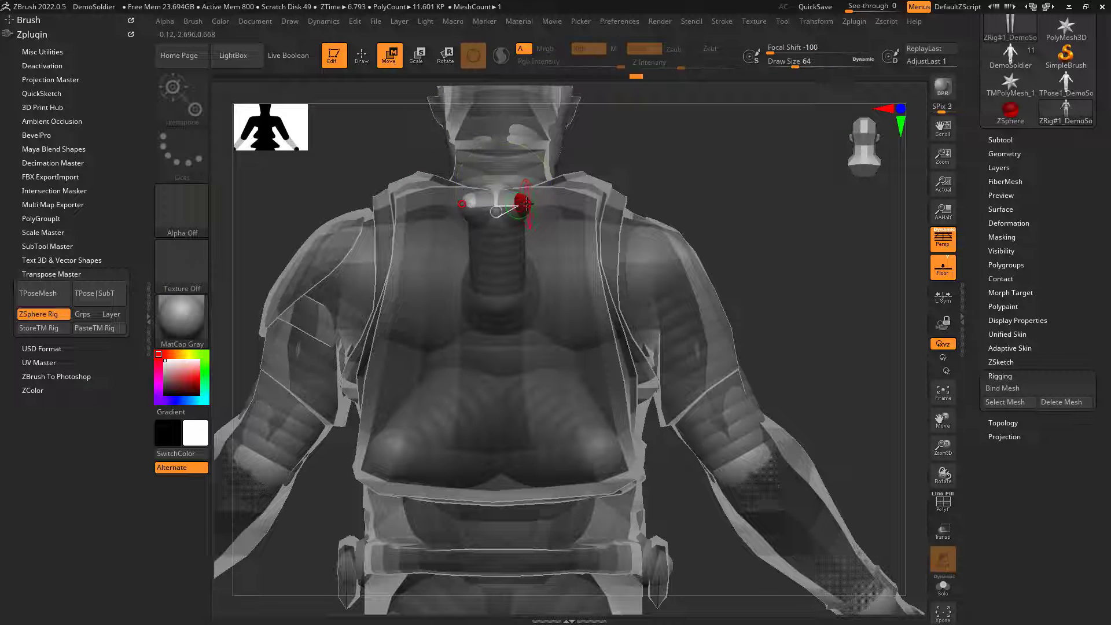
{"action": "left_click_drag", "start_coordinate": [526, 204], "coordinate": [587, 203]}
{"action": "left_click_drag", "start_coordinate": [744, 177], "coordinate": [549, 201]}
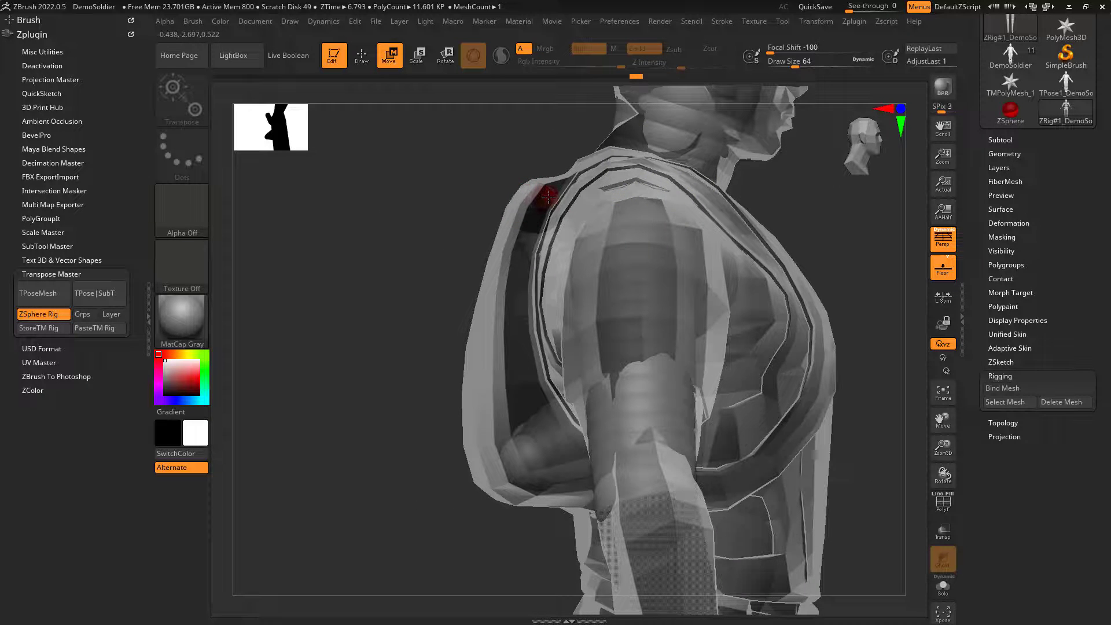
Step: Draw a mirrored pair of ZSpheres on the backpack's upper corner ZSpheres
{"action": "left_click_drag", "start_coordinate": [359, 243], "coordinate": [533, 258]}
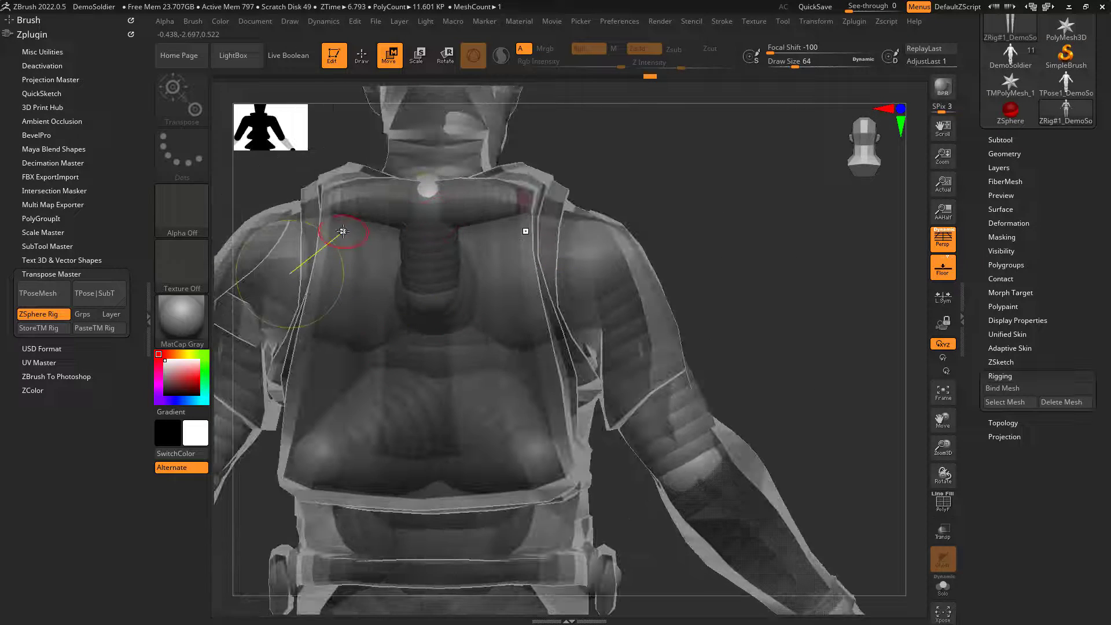
{"action": "left_click_drag", "start_coordinate": [343, 231], "coordinate": [316, 164]}
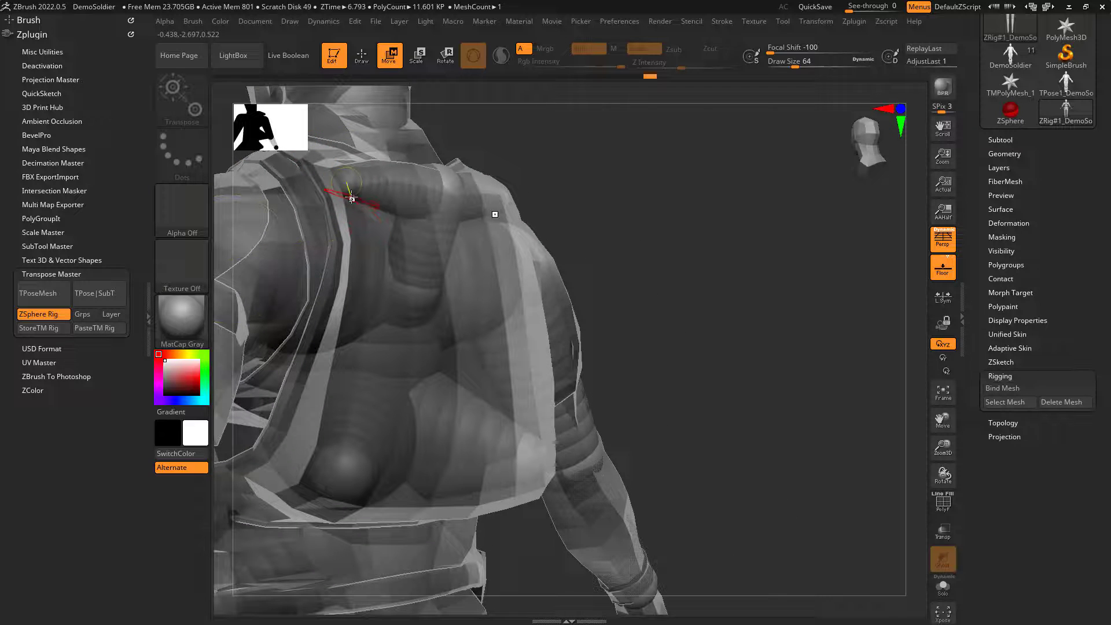
{"action": "key", "text": "q"}
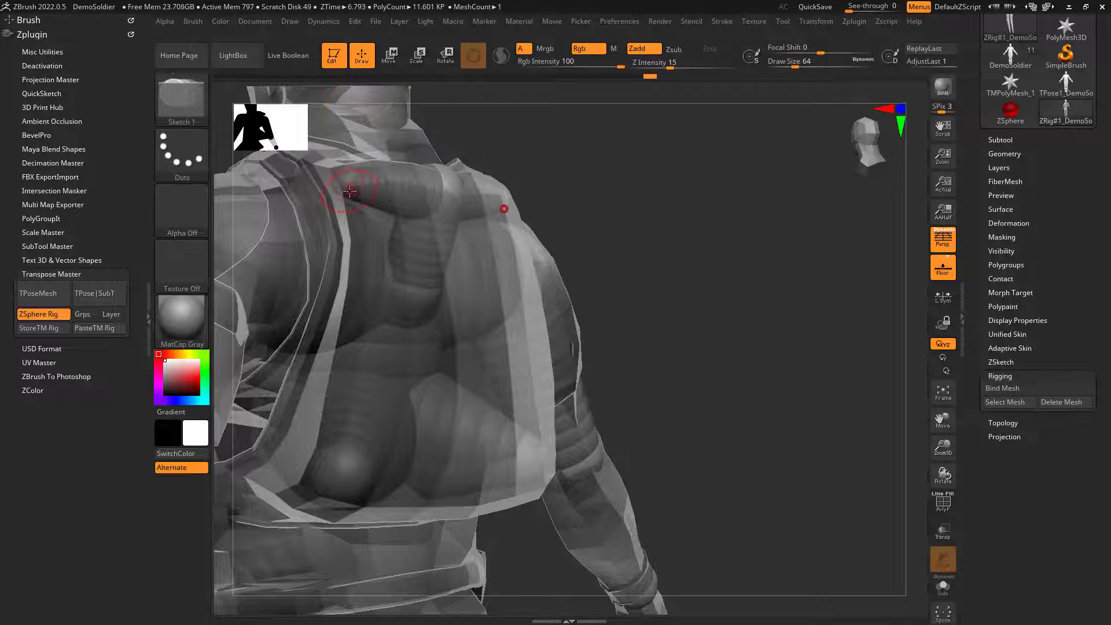
{"action": "key", "text": "w"}
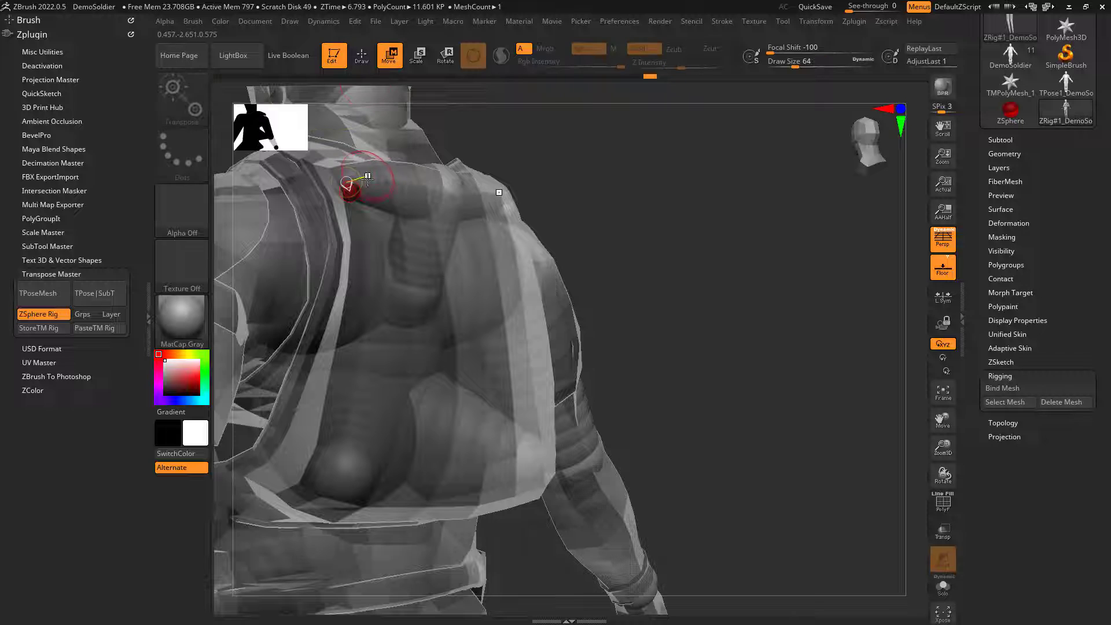
{"action": "mouse_move", "coordinate": [353, 196]}
{"action": "left_mouse_down"}
{"action": "mouse_move", "coordinate": [347, 261]}
{"action": "mouse_move", "coordinate": [349, 194]}
{"action": "left_mouse_up"}
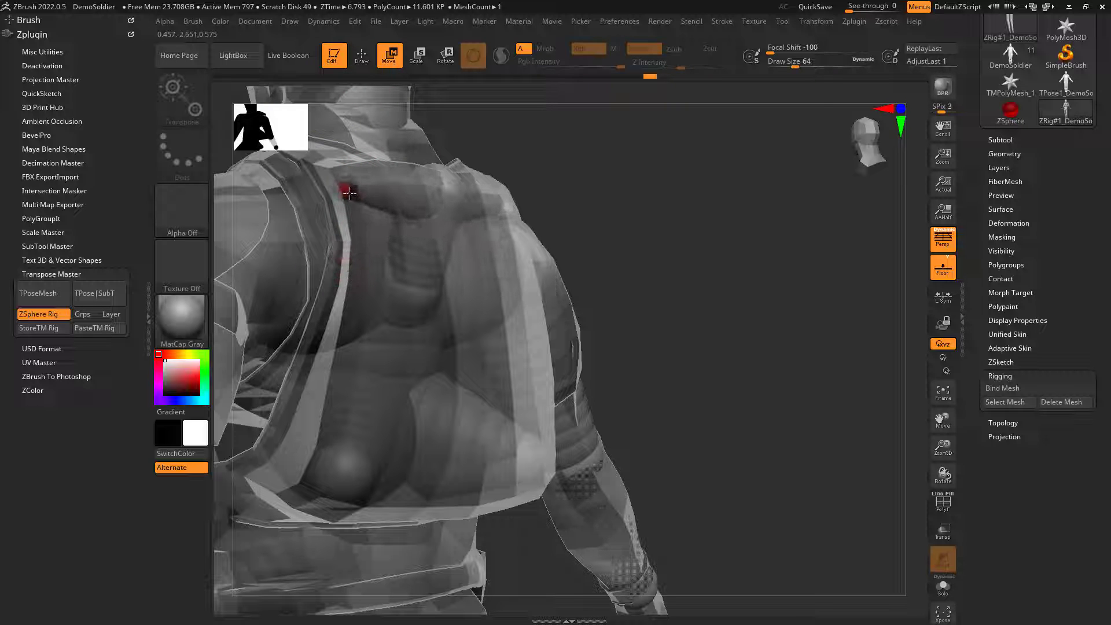
{"action": "left_click", "coordinate": [347, 199]}
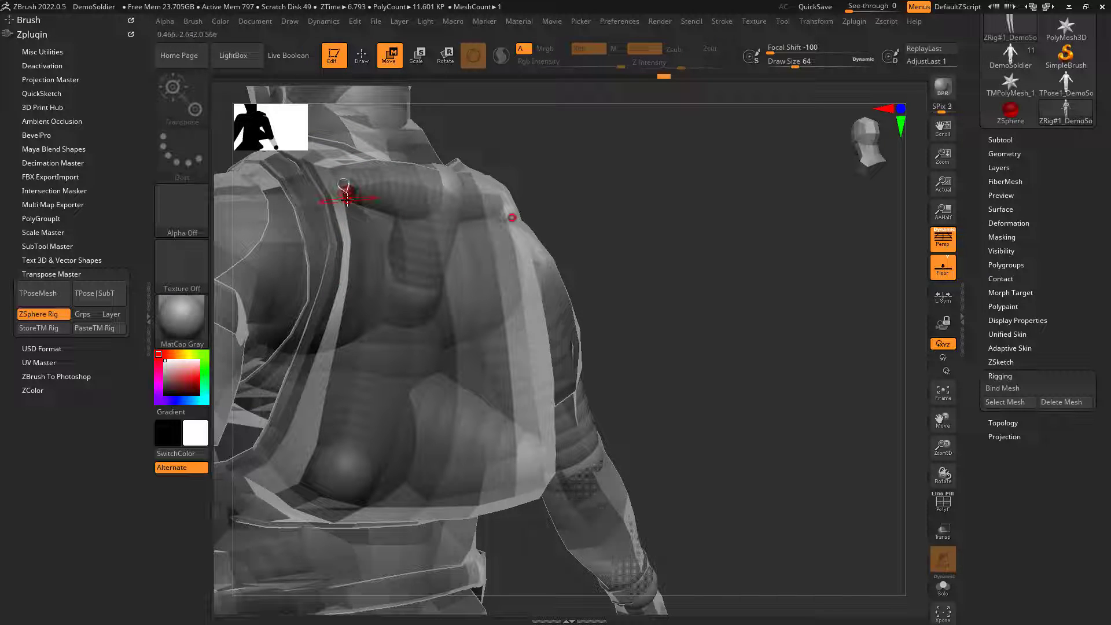
Step: Set the draw size to about 30.7 and move the new mirrored ZSpheres down and back along the backpack's sides toward its lower corners
{"action": "key", "text": "space"}
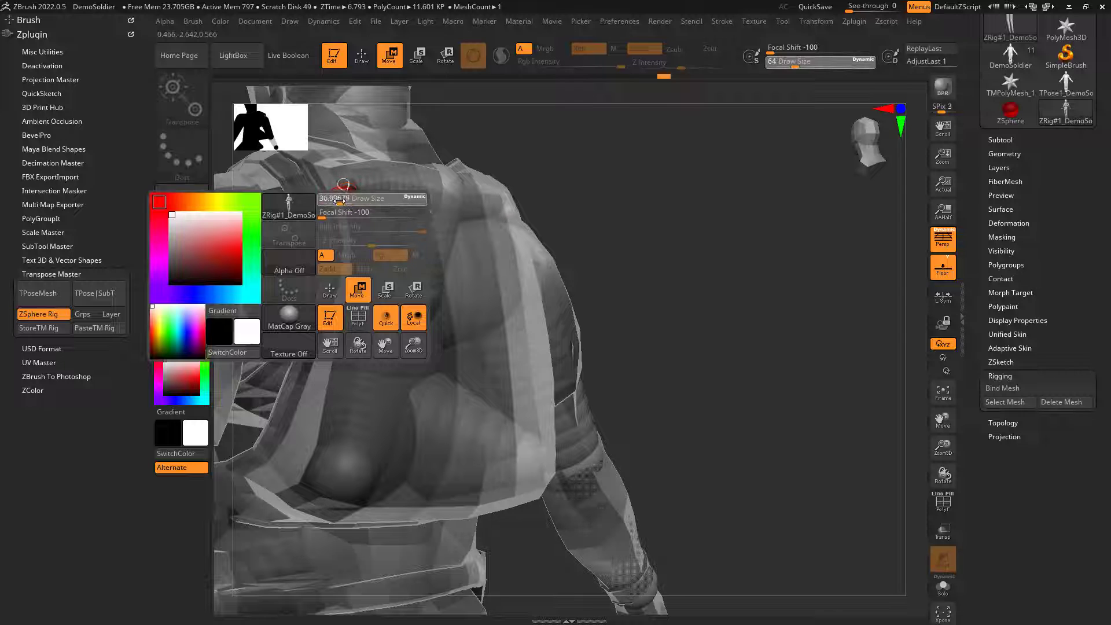
{"action": "mouse_move", "coordinate": [339, 201]}
{"action": "left_mouse_down"}
{"action": "mouse_move", "coordinate": [347, 237]}
{"action": "mouse_move", "coordinate": [330, 437]}
{"action": "left_mouse_up"}
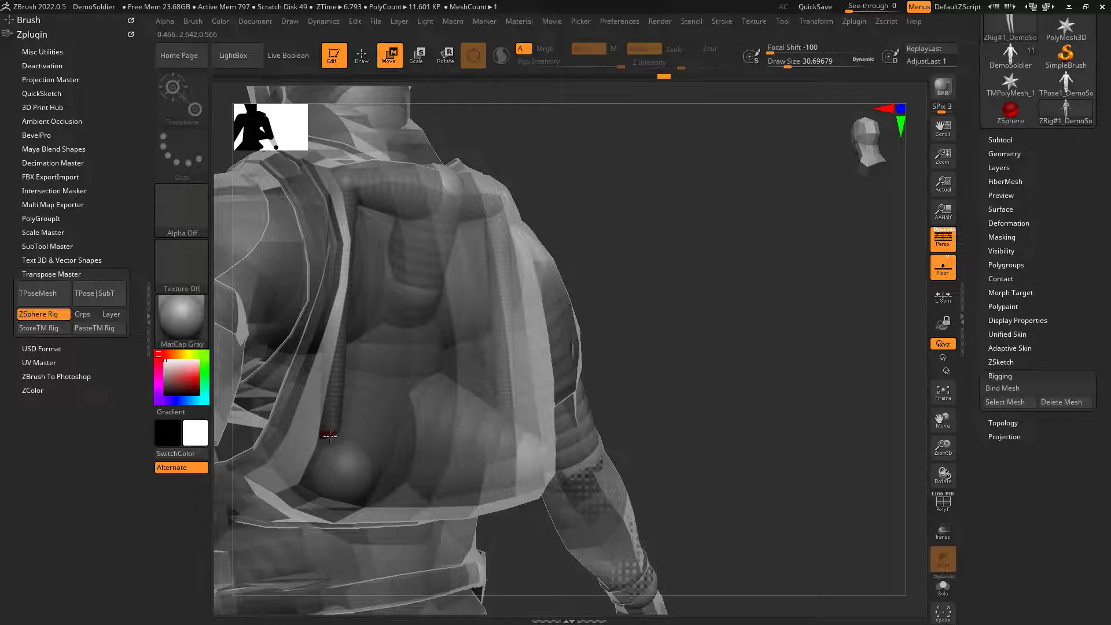
{"action": "left_click_drag", "start_coordinate": [707, 278], "coordinate": [411, 390]}
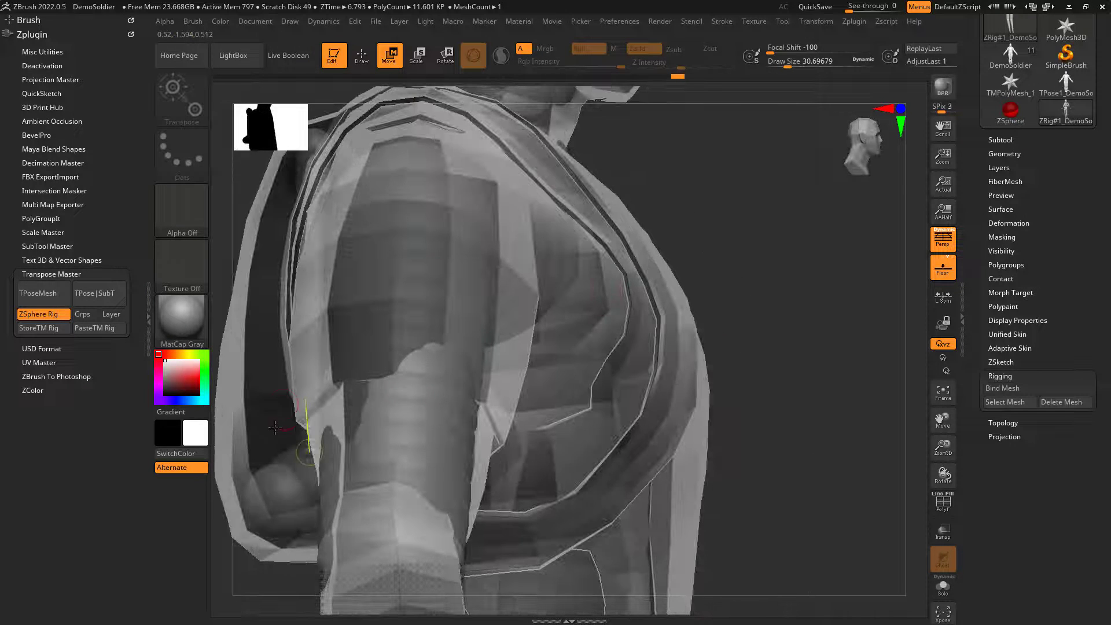
{"action": "left_click_drag", "start_coordinate": [303, 455], "coordinate": [250, 463]}
{"action": "left_click_drag", "start_coordinate": [731, 249], "coordinate": [918, 212]}
{"action": "left_click_drag", "start_coordinate": [766, 255], "coordinate": [474, 395]}
{"action": "left_click_drag", "start_coordinate": [819, 258], "coordinate": [743, 327], "text": "alt"}
Step: Bind the mesh to the ZSphere rig and activate Rotate for posing
{"action": "left_click", "coordinate": [1019, 388]}
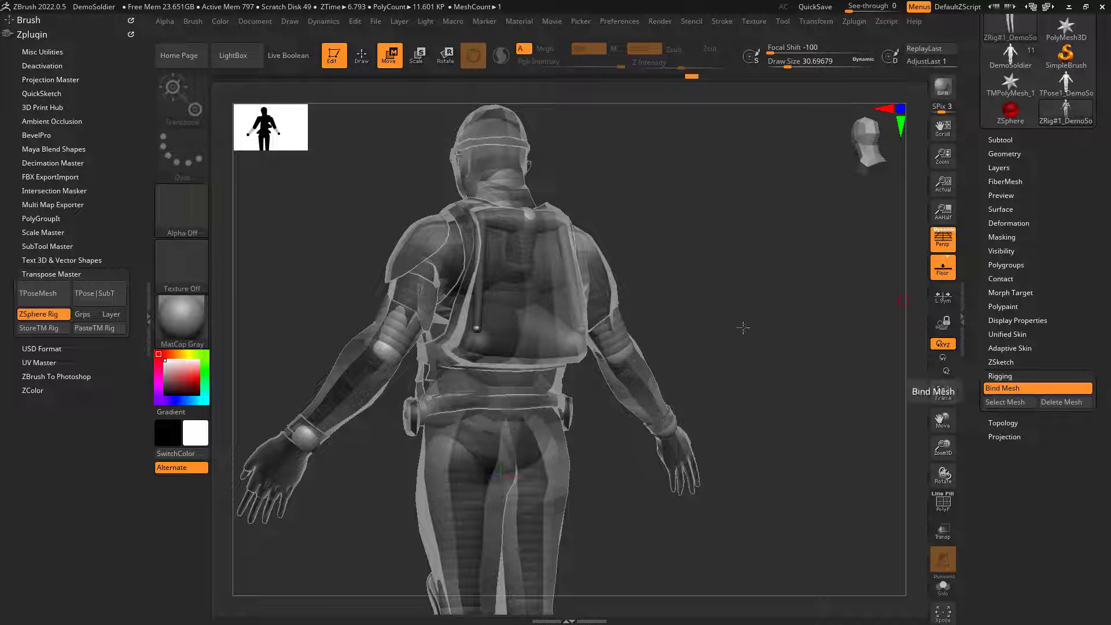
{"action": "left_click_drag", "start_coordinate": [727, 280], "coordinate": [683, 268]}
{"action": "left_click", "coordinate": [445, 58]}
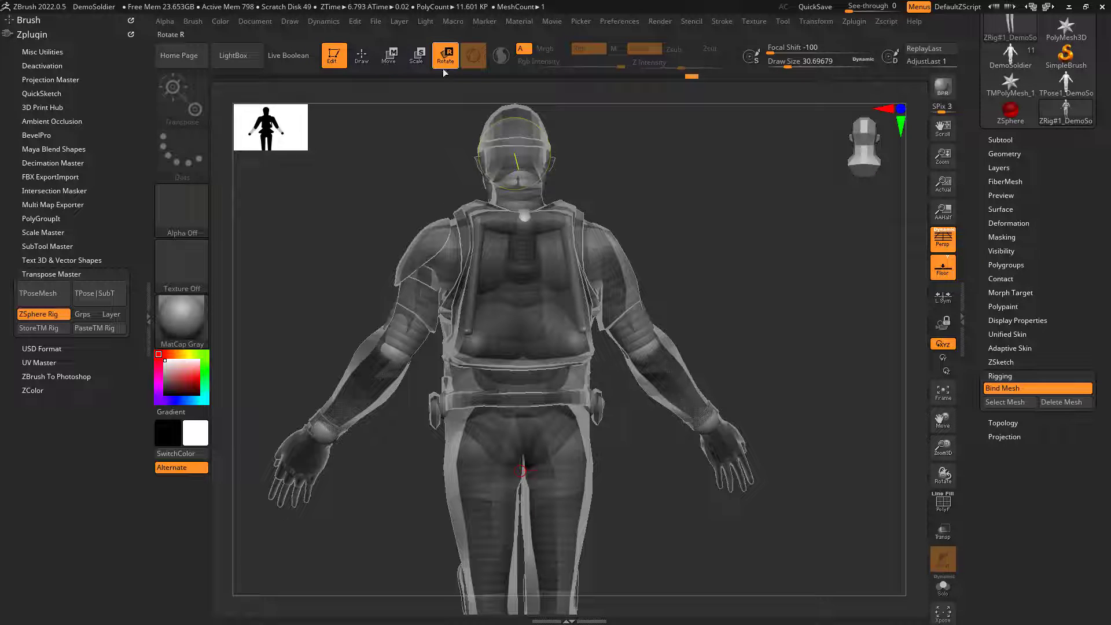
Step: Try rotating both arms up and forward at the shoulders to test the backpack's stability, and undo the rotations
{"action": "left_click_drag", "start_coordinate": [408, 311], "coordinate": [370, 275]}
{"action": "left_click_drag", "start_coordinate": [677, 409], "coordinate": [620, 388]}
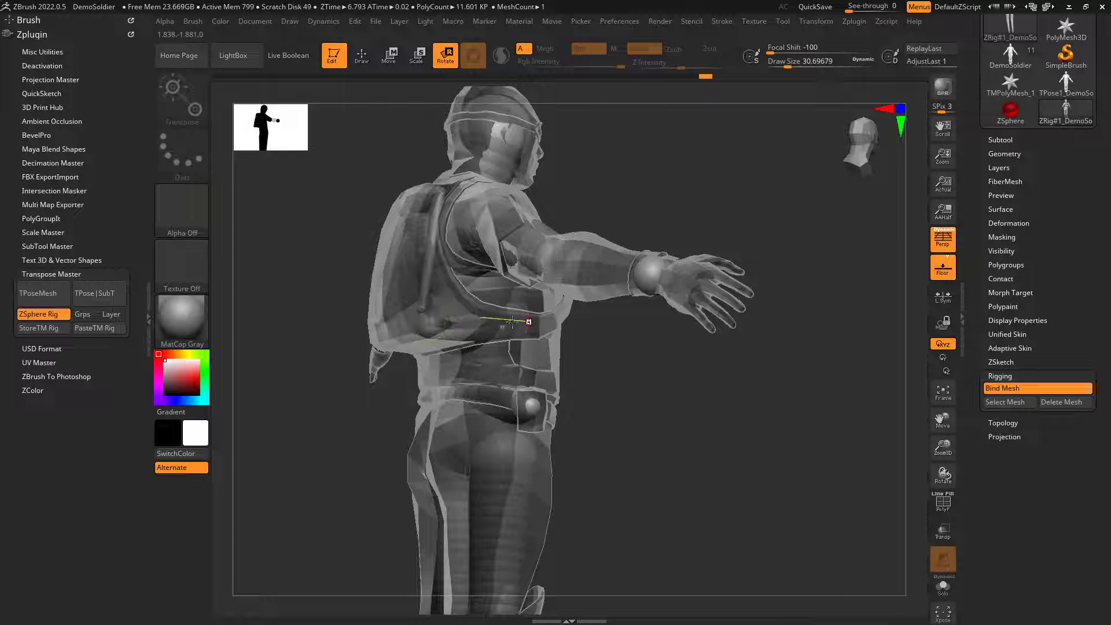
{"action": "key", "text": "ctrl+z"}
{"action": "key", "text": "ctrl+z"}
{"action": "key", "text": "ctrl+z"}
{"action": "key", "text": "ctrl+z"}
{"action": "key", "text": "ctrl+z"}
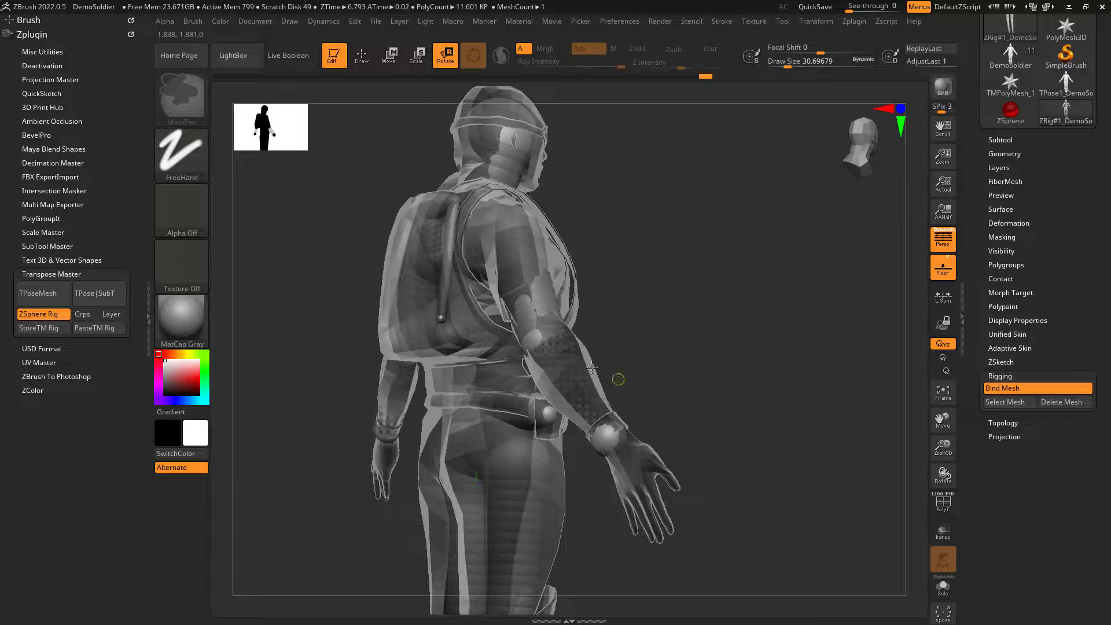
Step: Rotate the mirrored arms slightly outward and adjust their forearms to test the bound mesh
{"action": "left_click_drag", "start_coordinate": [543, 341], "coordinate": [530, 289]}
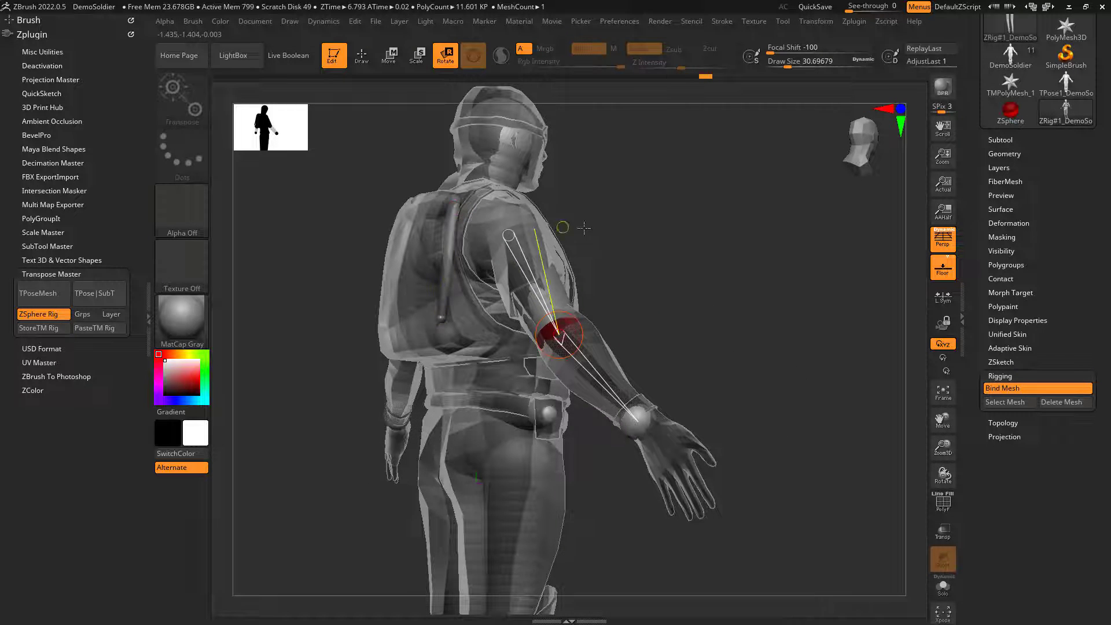
{"action": "left_click_drag", "start_coordinate": [584, 228], "coordinate": [562, 323]}
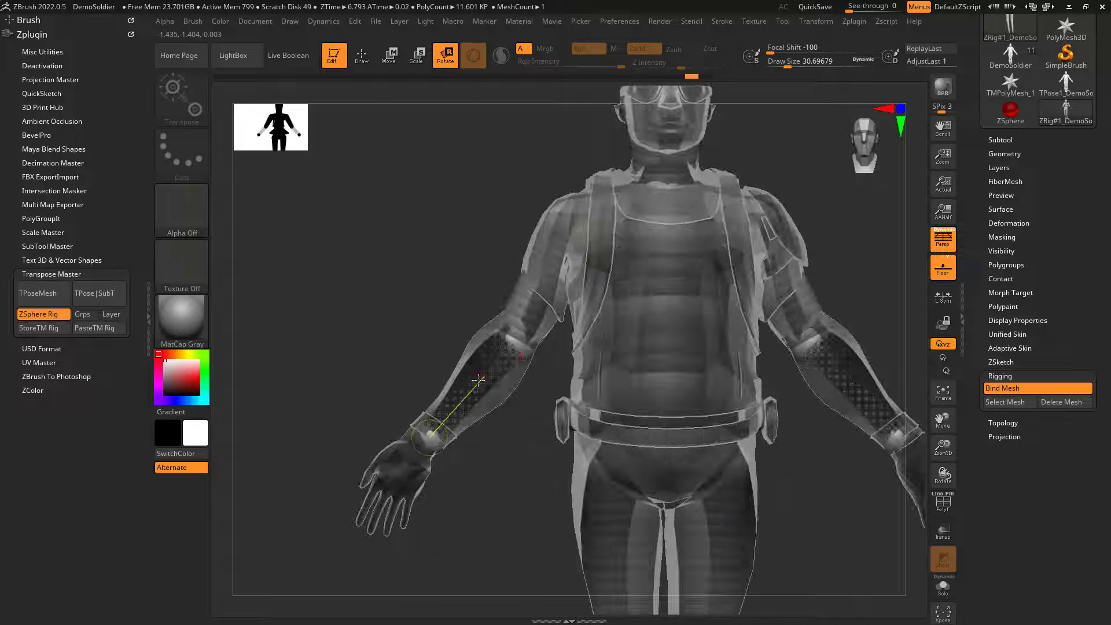
{"action": "mouse_move", "coordinate": [478, 379]}
{"action": "left_mouse_down"}
{"action": "mouse_move", "coordinate": [438, 328]}
{"action": "mouse_move", "coordinate": [476, 379]}
{"action": "left_mouse_up"}
{"action": "left_click_drag", "start_coordinate": [394, 302], "coordinate": [429, 371]}
{"action": "left_click_drag", "start_coordinate": [504, 464], "coordinate": [501, 426]}
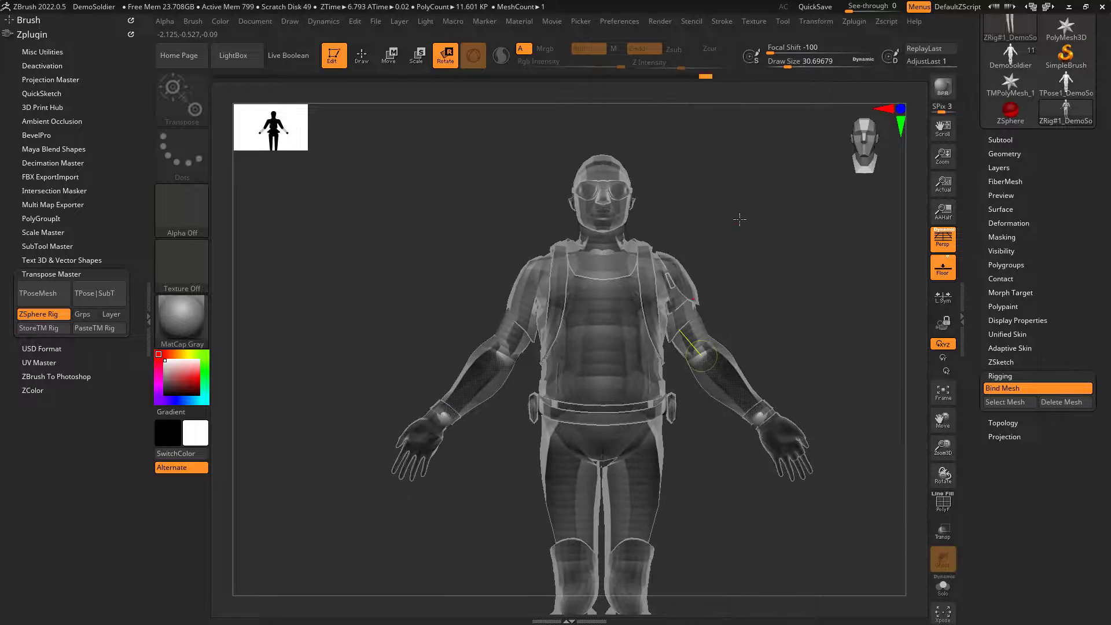
Step: Nod the soldier's head down and back up by rotating the head and neck ZSpheres
{"action": "left_click_drag", "start_coordinate": [740, 220], "coordinate": [707, 313]}
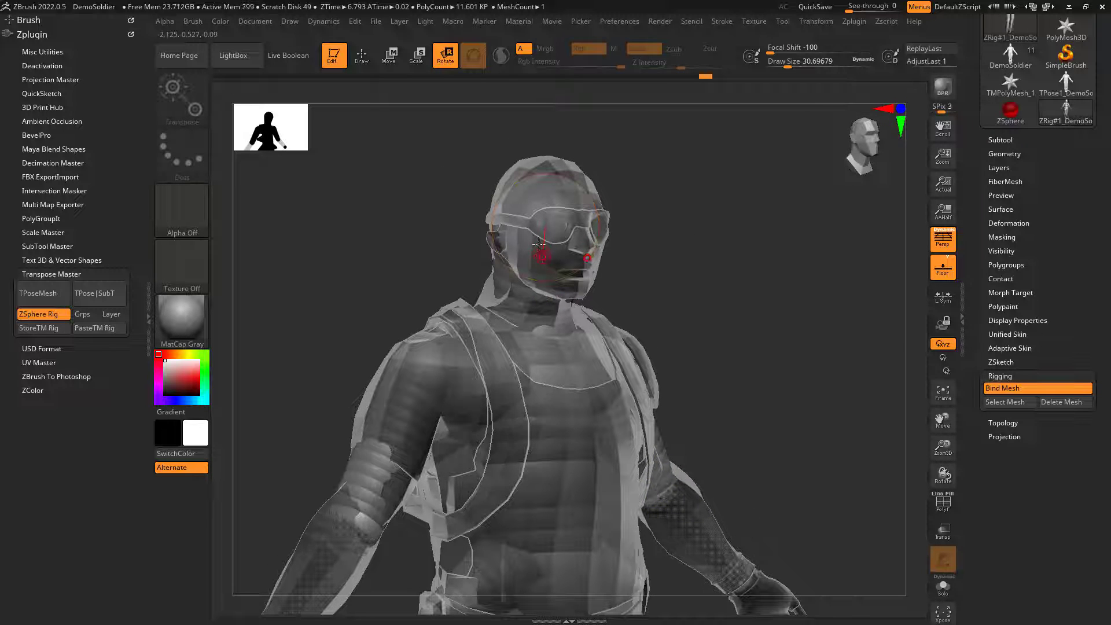
{"action": "left_click_drag", "start_coordinate": [512, 194], "coordinate": [524, 296]}
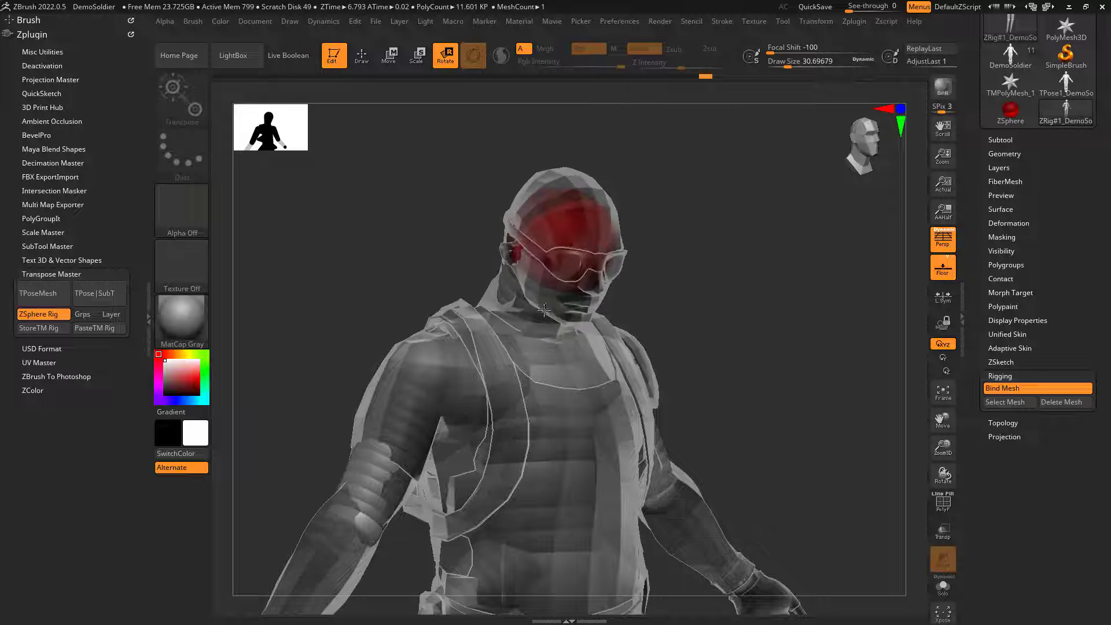
{"action": "mouse_move", "coordinate": [525, 275]}
{"action": "left_mouse_down"}
{"action": "mouse_move", "coordinate": [538, 251]}
{"action": "mouse_move", "coordinate": [536, 277]}
{"action": "left_mouse_up"}
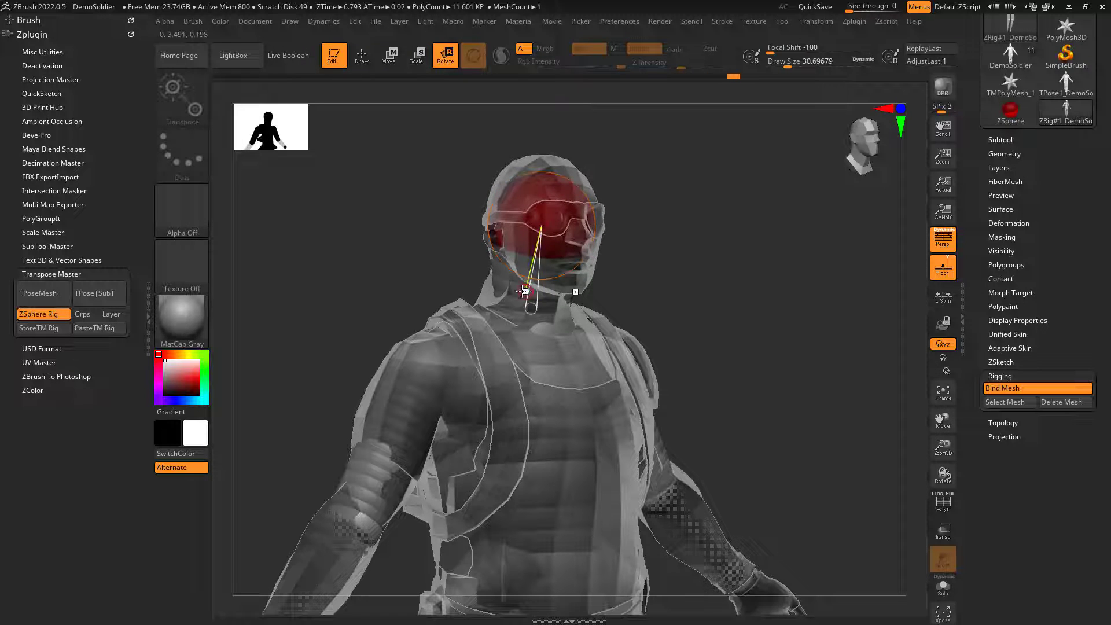
{"action": "left_click_drag", "start_coordinate": [507, 274], "coordinate": [567, 280]}
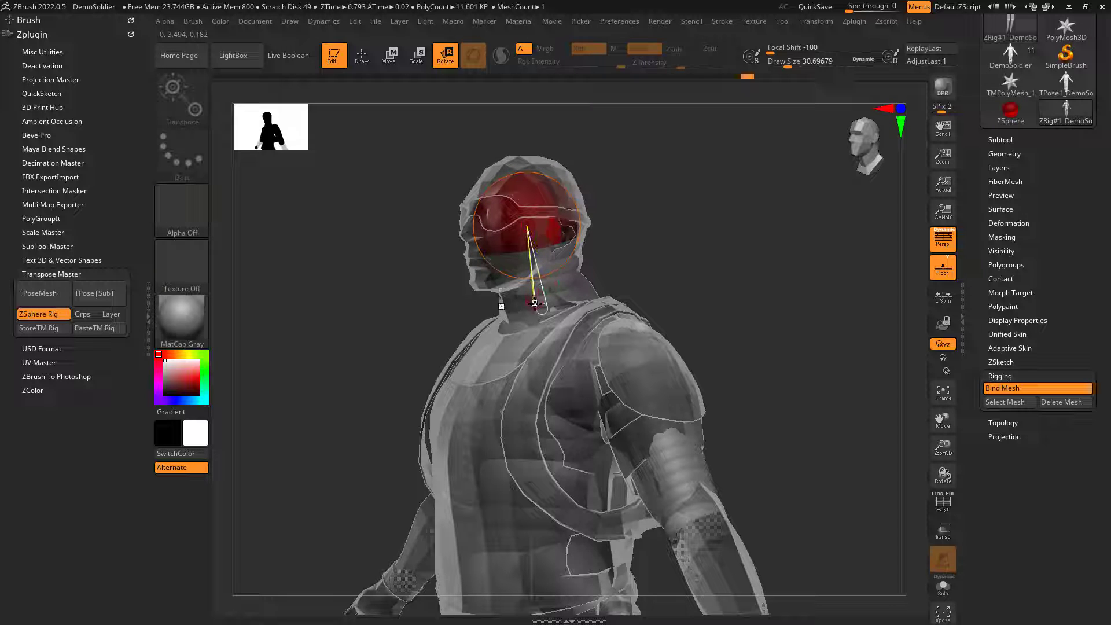
{"action": "left_click_drag", "start_coordinate": [597, 239], "coordinate": [626, 251]}
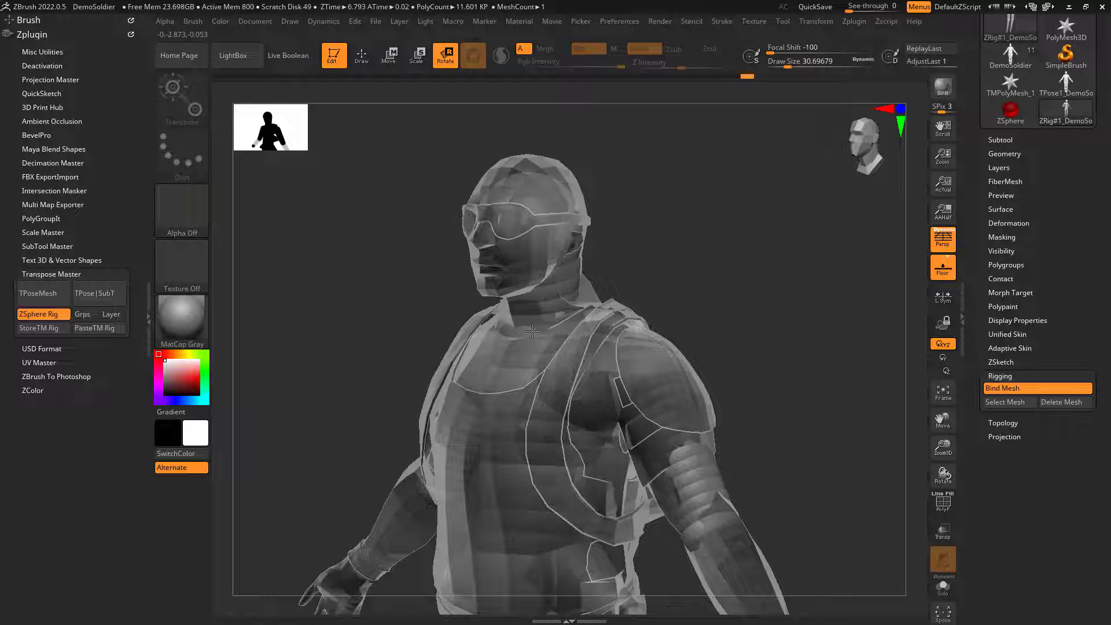
{"action": "left_click_drag", "start_coordinate": [625, 294], "coordinate": [552, 261]}
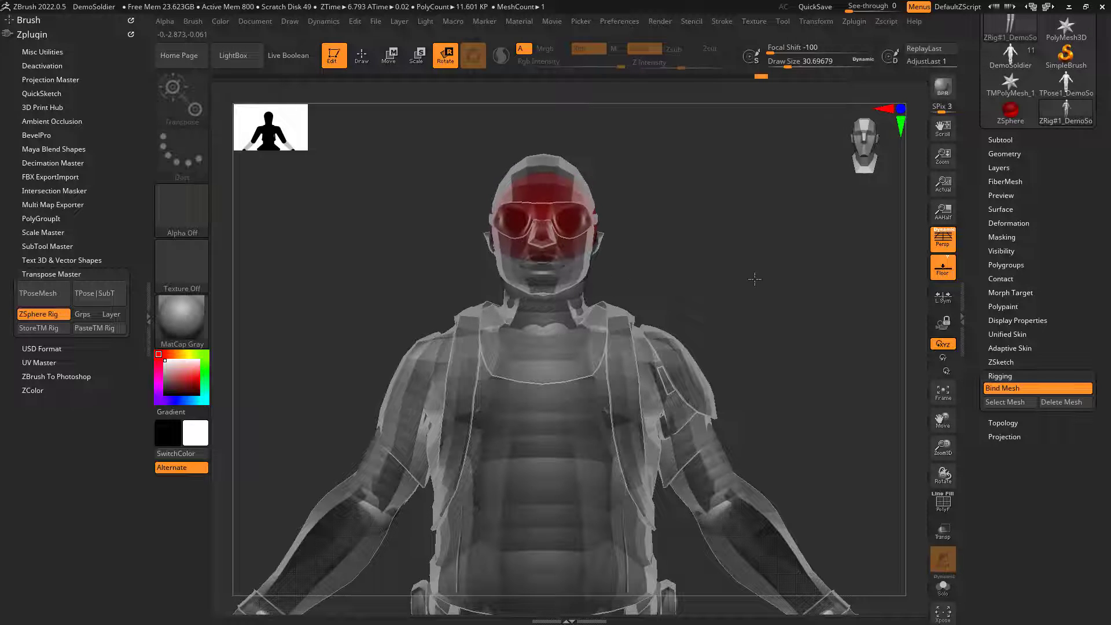
{"action": "left_click", "coordinate": [541, 299]}
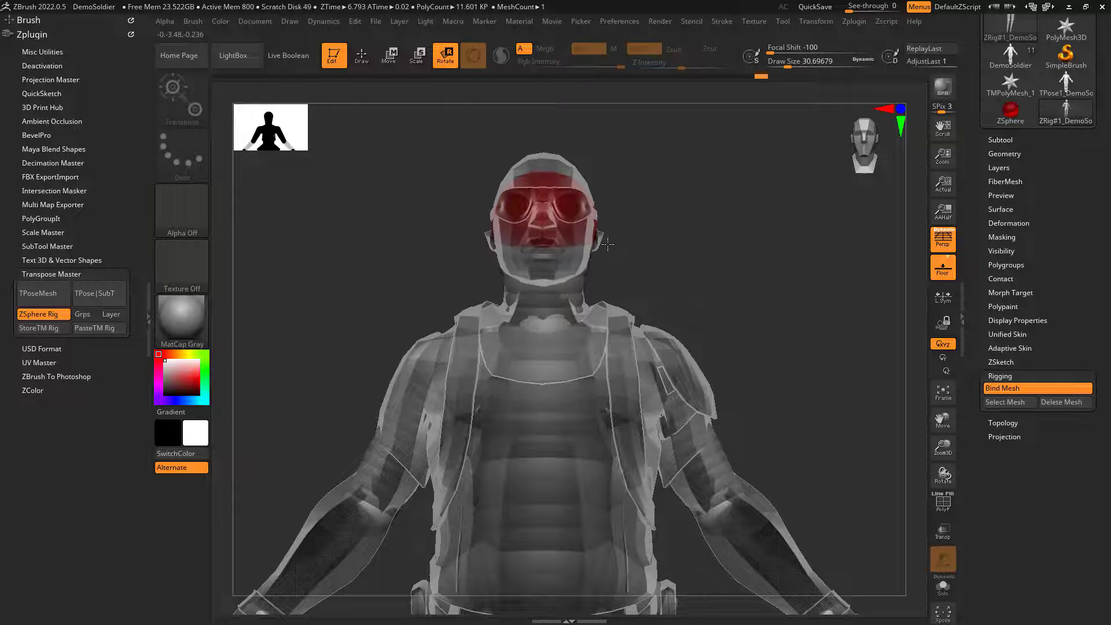
{"action": "left_click_drag", "start_coordinate": [607, 244], "coordinate": [567, 281]}
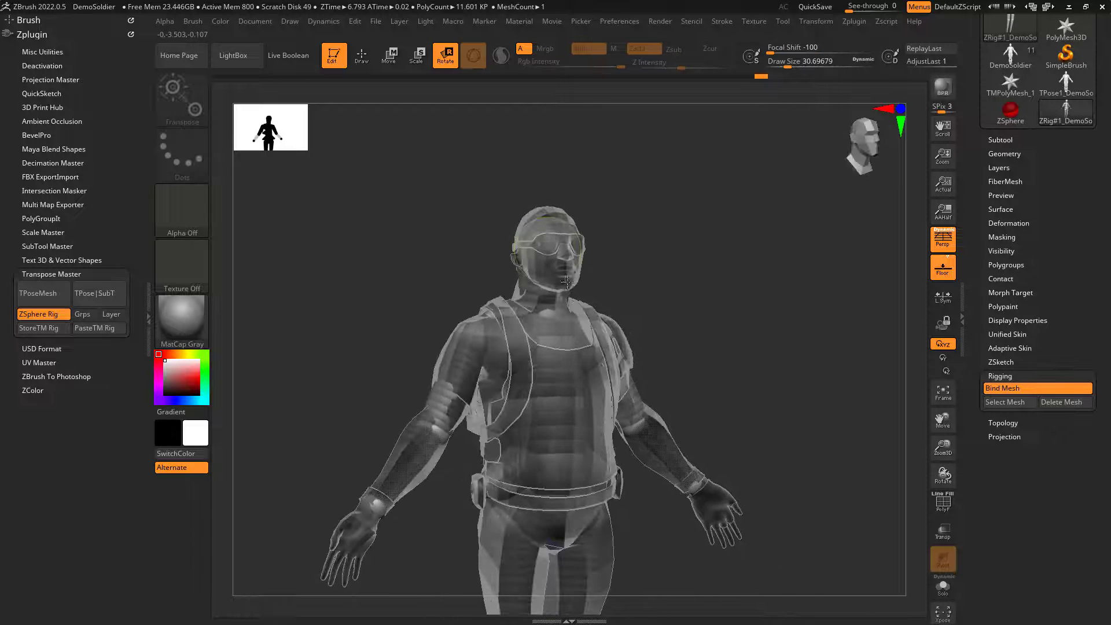
Step: Try rotating the mirrored arms at the elbow and undo the change
{"action": "left_click_drag", "start_coordinate": [667, 311], "coordinate": [687, 301]}
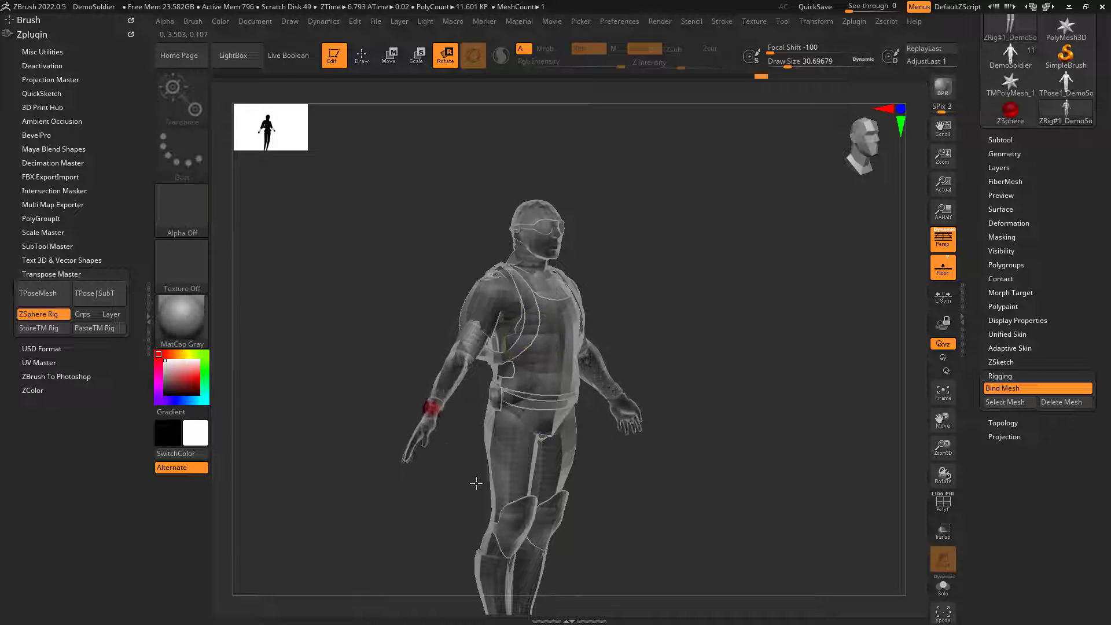
{"action": "left_click_drag", "start_coordinate": [476, 483], "coordinate": [417, 328]}
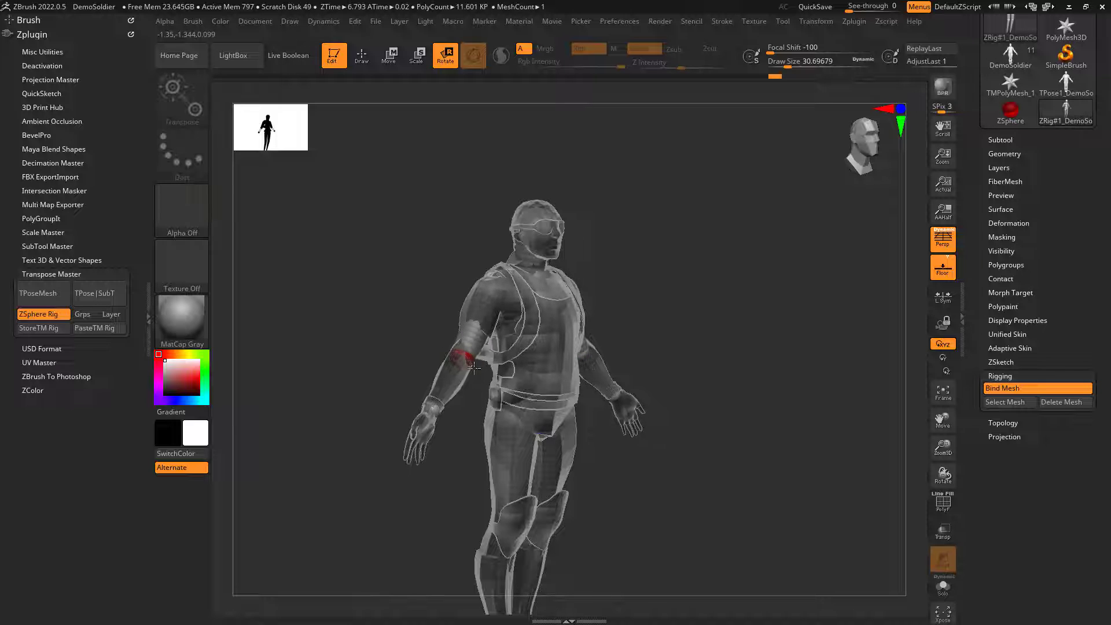
{"action": "key", "text": "ctrl+z"}
Step: Rotate the head about the base of the neck to adjust its tilt
{"action": "left_click_drag", "start_coordinate": [656, 301], "coordinate": [610, 214], "text": "alt"}
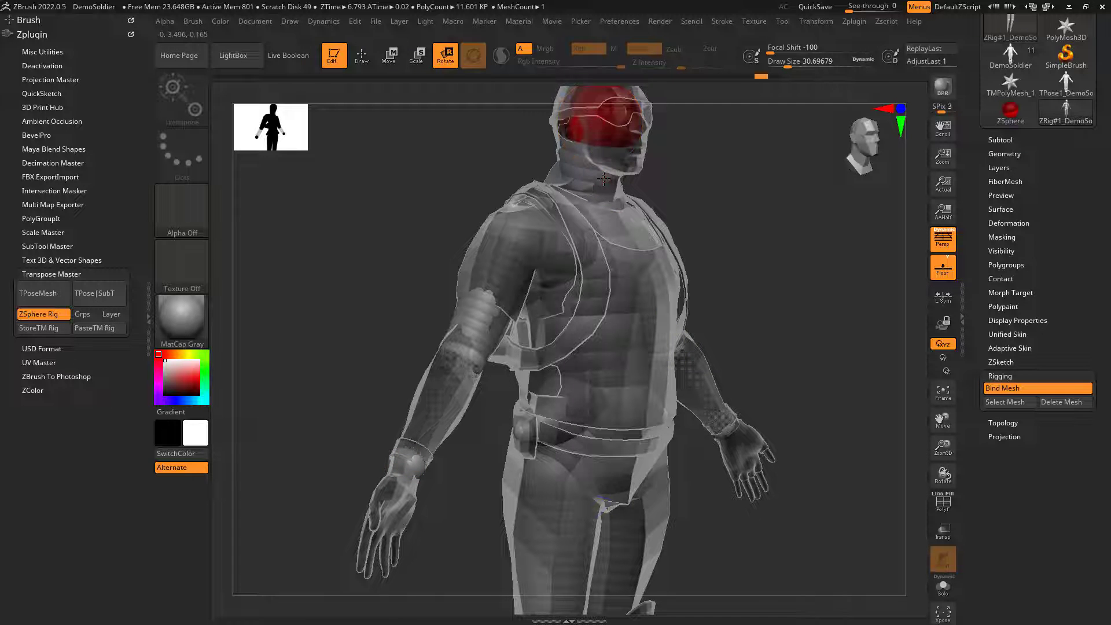
{"action": "left_click_drag", "start_coordinate": [604, 184], "coordinate": [592, 185]}
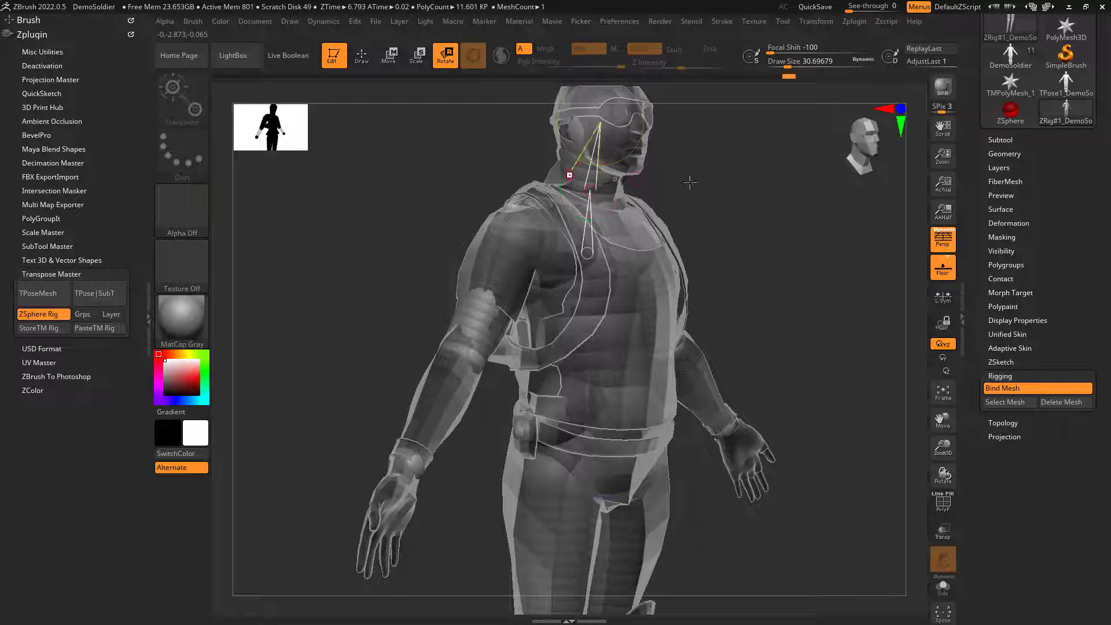
{"action": "left_click_drag", "start_coordinate": [689, 183], "coordinate": [673, 184]}
Step: Isolate the rig in Solo mode, rotate the head ZSphere at the neck joint, and show the mesh again
{"action": "left_click", "coordinate": [933, 588]}
{"action": "left_click_drag", "start_coordinate": [744, 248], "coordinate": [613, 246]}
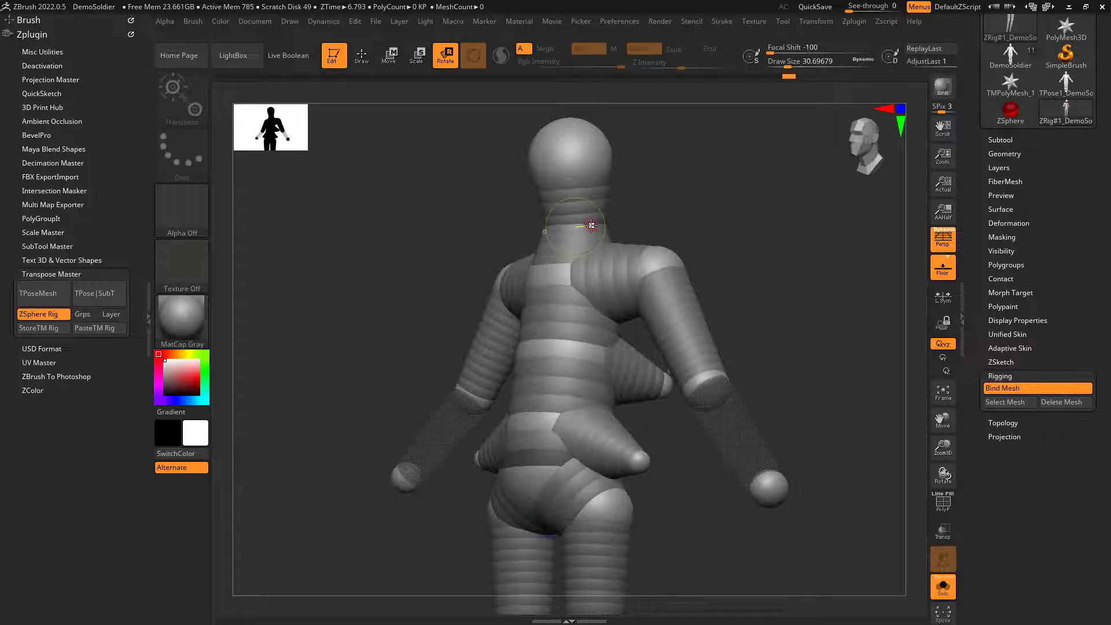
{"action": "left_click", "coordinate": [577, 166]}
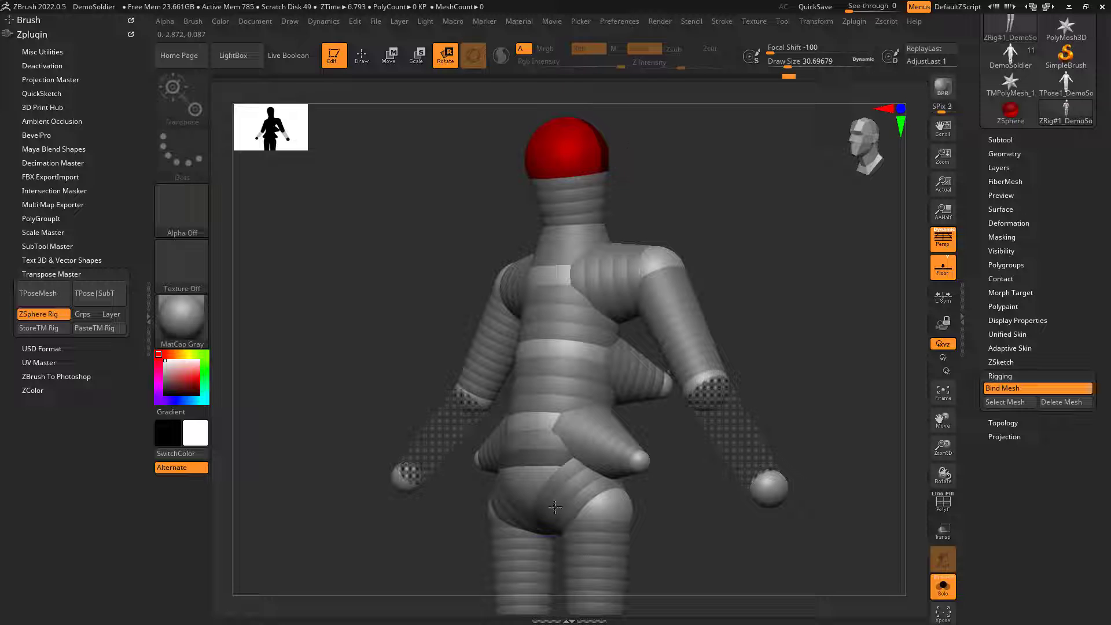
{"action": "left_click_drag", "start_coordinate": [687, 260], "coordinate": [718, 269], "text": "shift"}
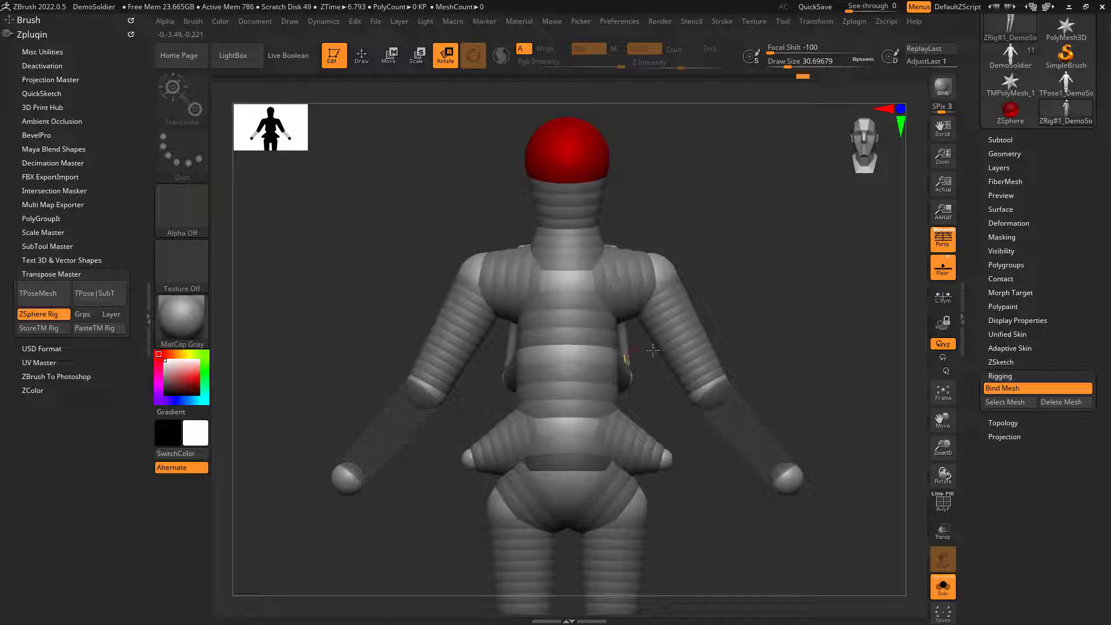
{"action": "left_click_drag", "start_coordinate": [653, 351], "coordinate": [603, 266]}
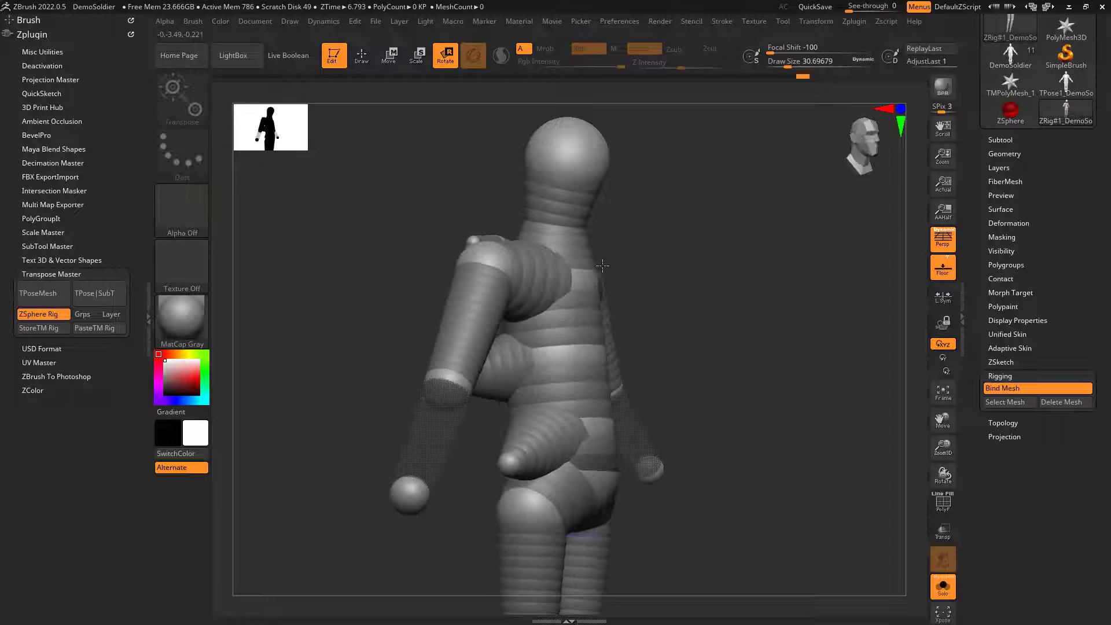
{"action": "left_click_drag", "start_coordinate": [548, 225], "coordinate": [573, 210]}
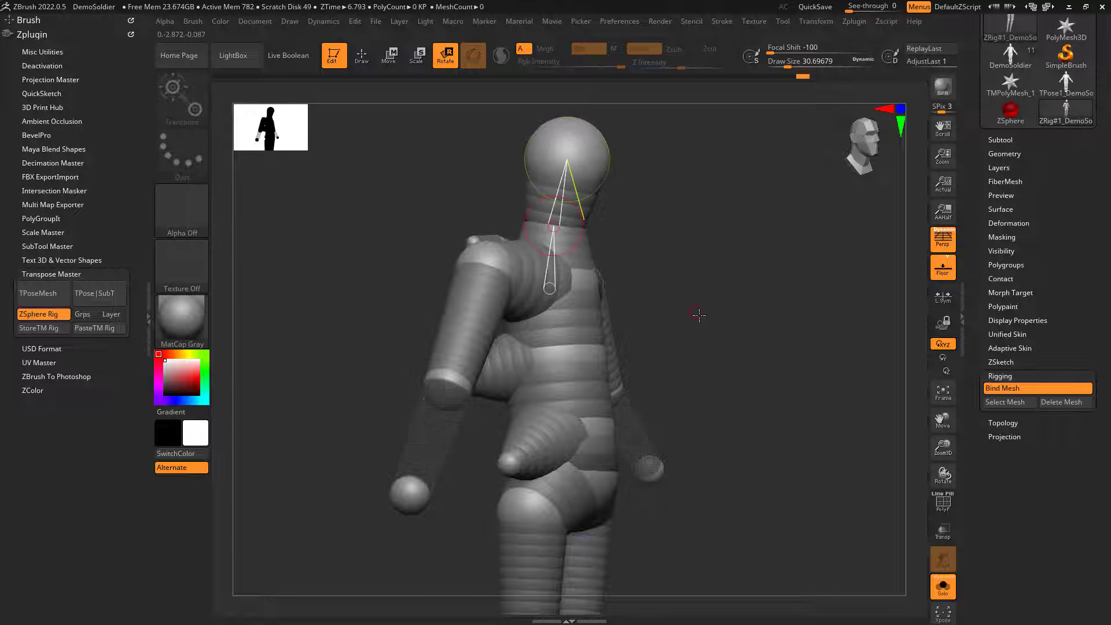
{"action": "left_click_drag", "start_coordinate": [702, 313], "coordinate": [762, 413]}
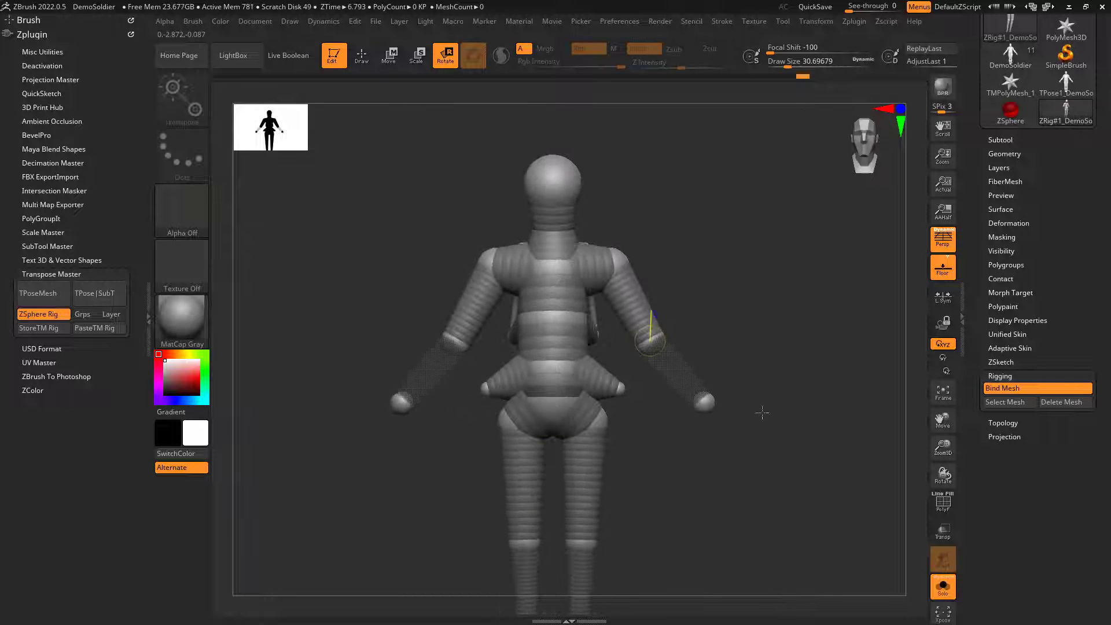
{"action": "left_click", "coordinate": [943, 583]}
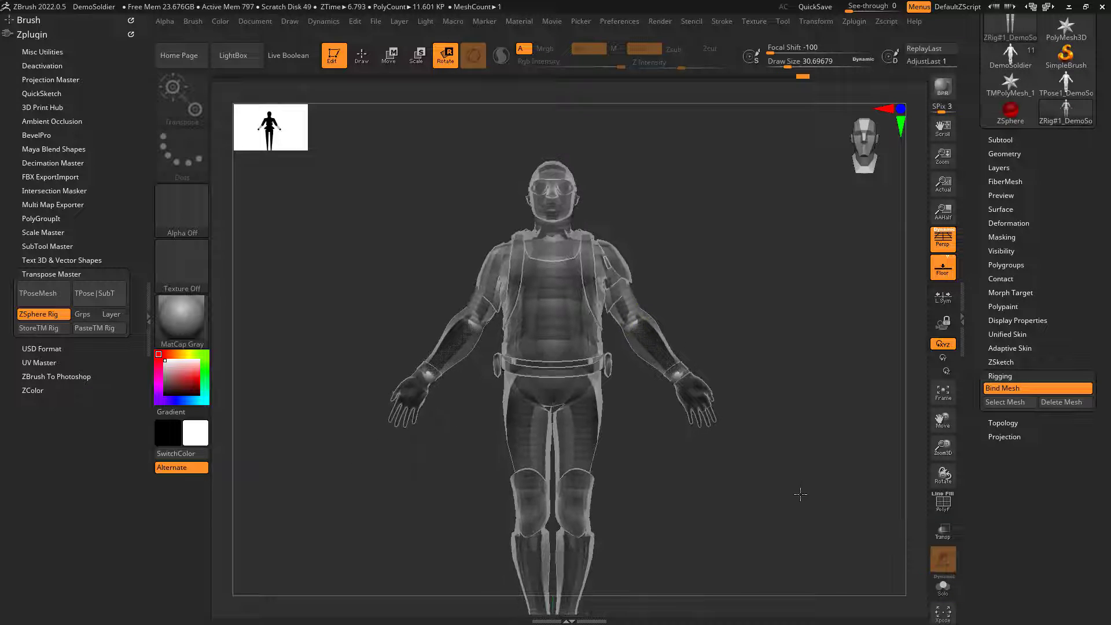
Step: Raise the soldier's left arm at the shoulder and bend its forearm upward into a waving pose by rotating the rig
{"action": "left_click_drag", "start_coordinate": [801, 494], "coordinate": [713, 419]}
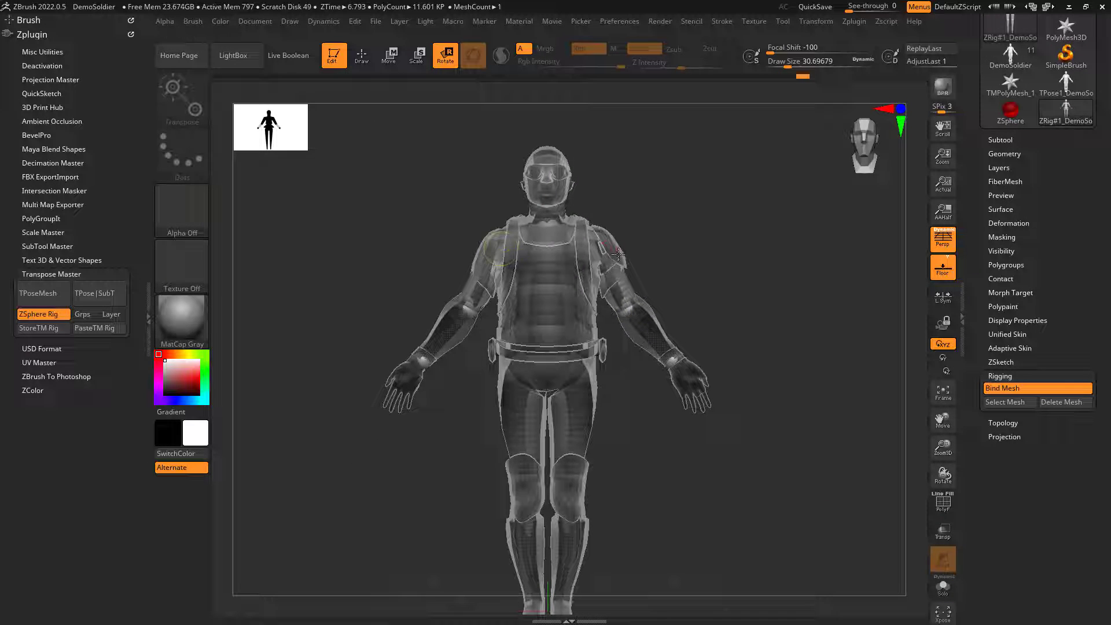
{"action": "left_click_drag", "start_coordinate": [623, 288], "coordinate": [670, 250], "text": "shift"}
{"action": "left_click_drag", "start_coordinate": [714, 411], "coordinate": [716, 483]}
{"action": "left_click_drag", "start_coordinate": [761, 441], "coordinate": [829, 440]}
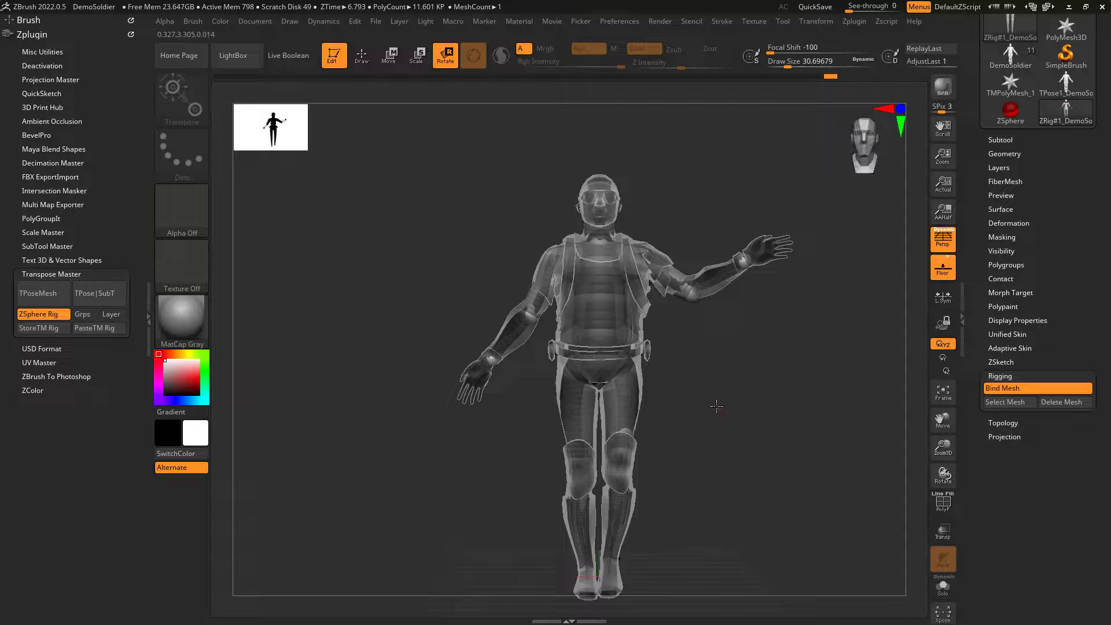
{"action": "left_click_drag", "start_coordinate": [741, 259], "coordinate": [795, 438]}
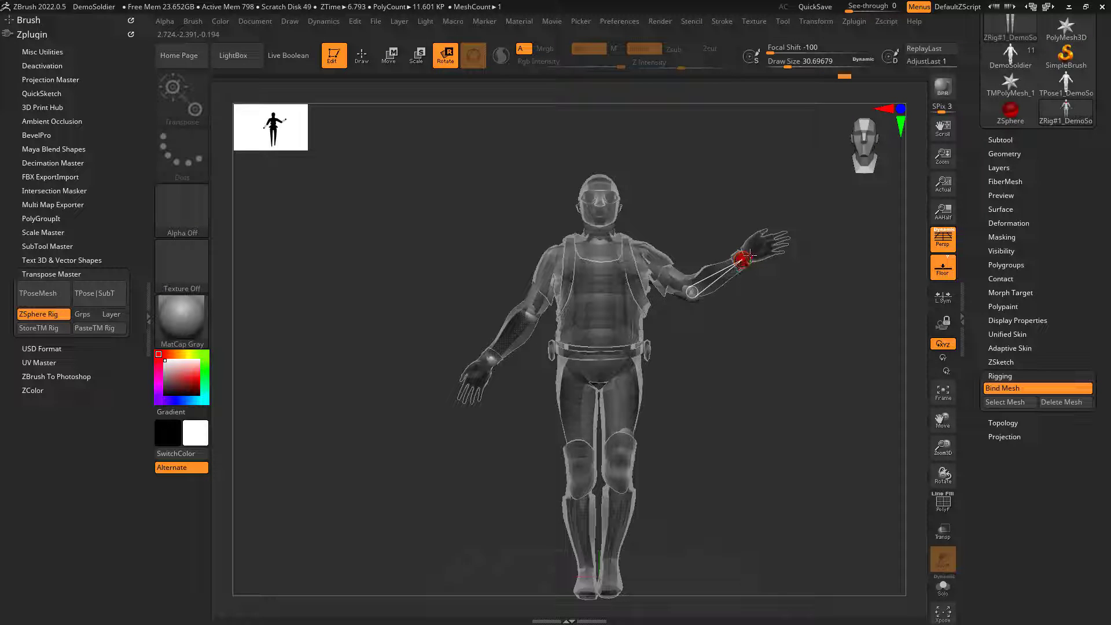
{"action": "left_click_drag", "start_coordinate": [727, 270], "coordinate": [748, 360]}
Step: Transfer the posed Transpose Master mesh back to all of the original DemoSoldier subtools
{"action": "left_click_drag", "start_coordinate": [308, 294], "coordinate": [291, 295]}
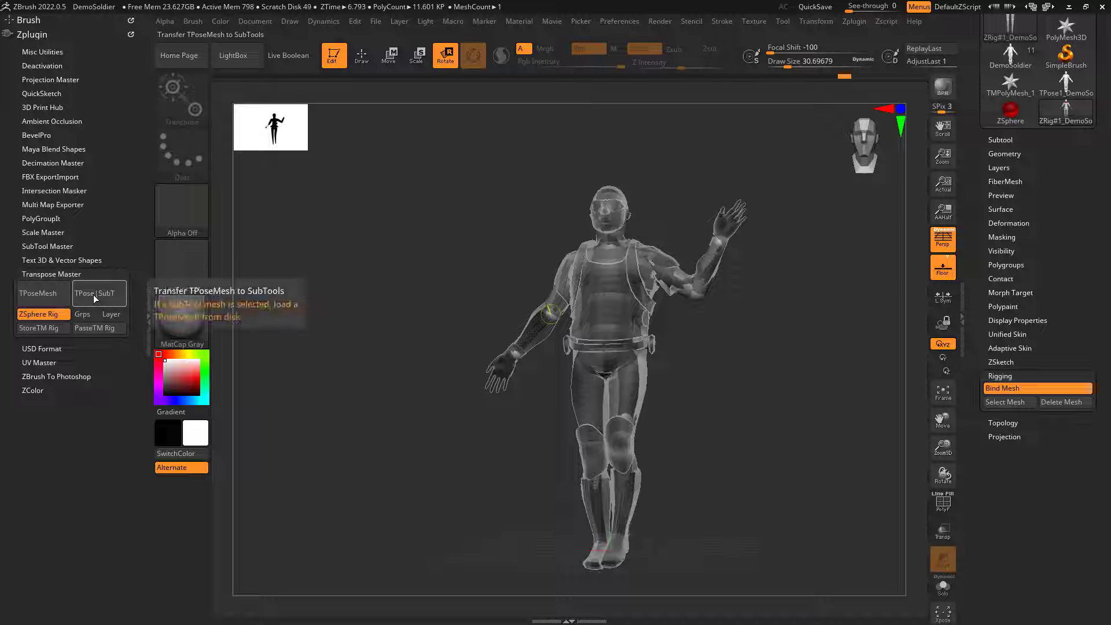
{"action": "left_click", "coordinate": [1001, 140]}
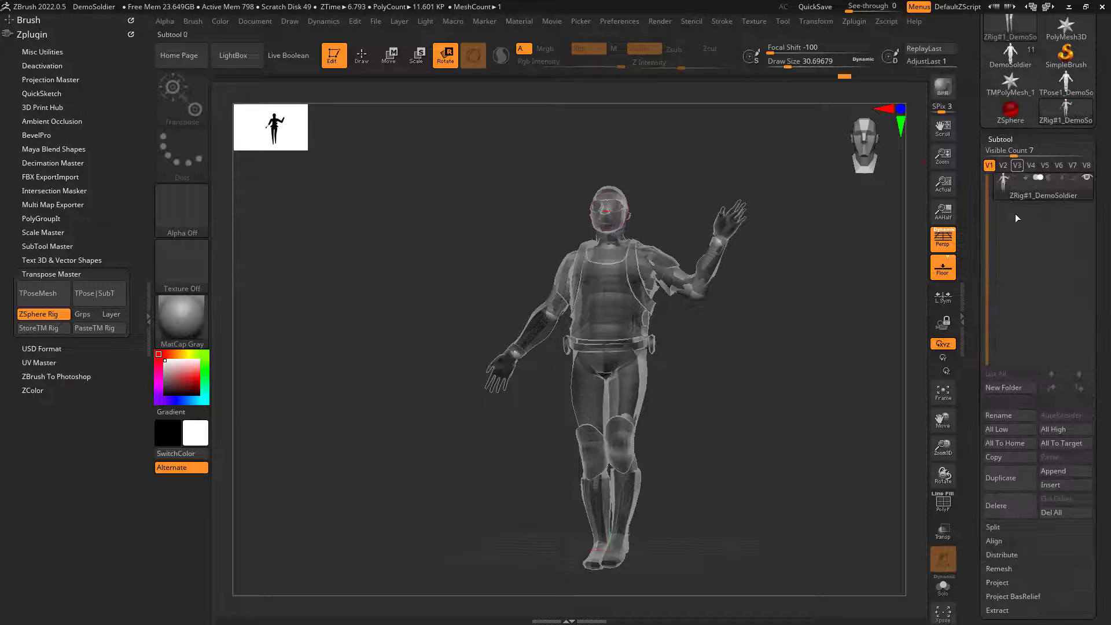
{"action": "left_click", "coordinate": [96, 294]}
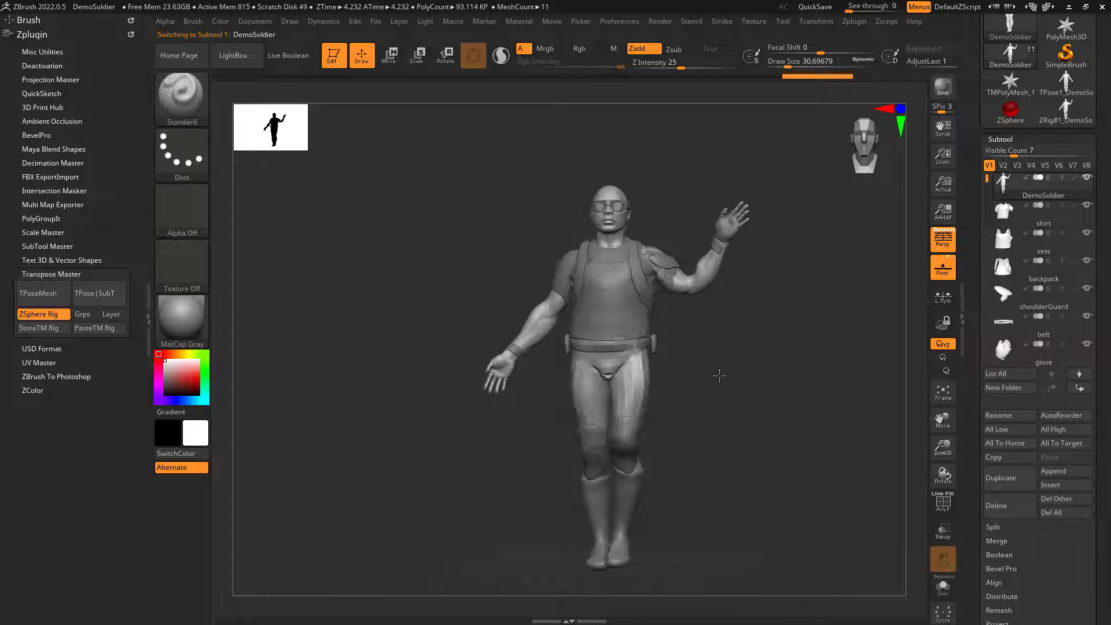
Step: Examine the posed soldier from behind and in front, checking the backpack, belt, straps and shoulder guard around the raised arm
{"action": "left_click_drag", "start_coordinate": [719, 376], "coordinate": [926, 373]}
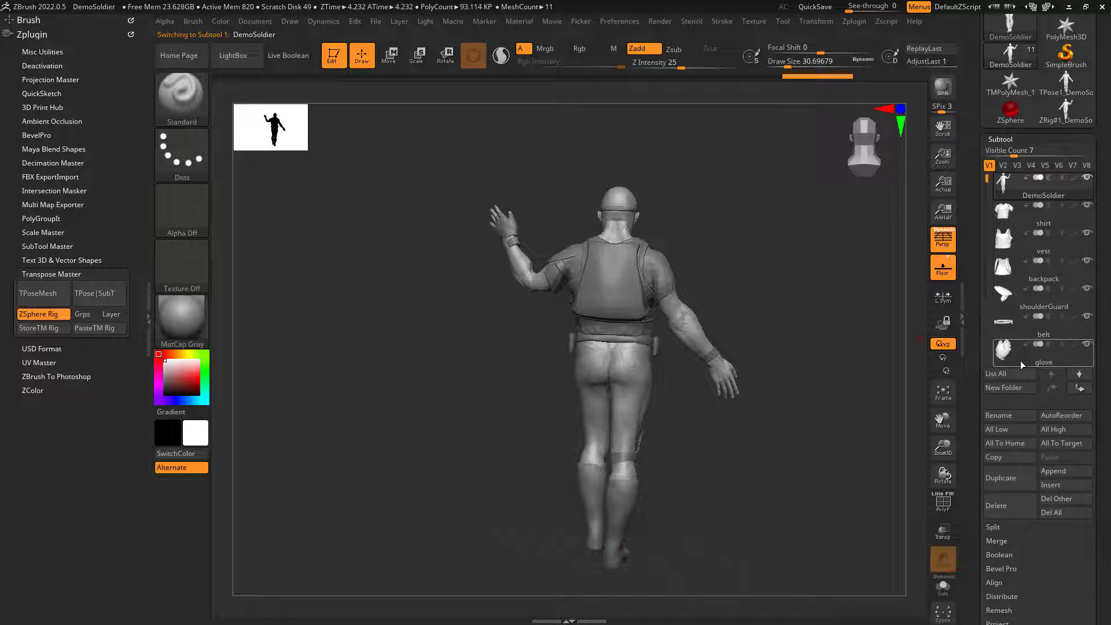
{"action": "left_click_drag", "start_coordinate": [831, 342], "coordinate": [730, 261]}
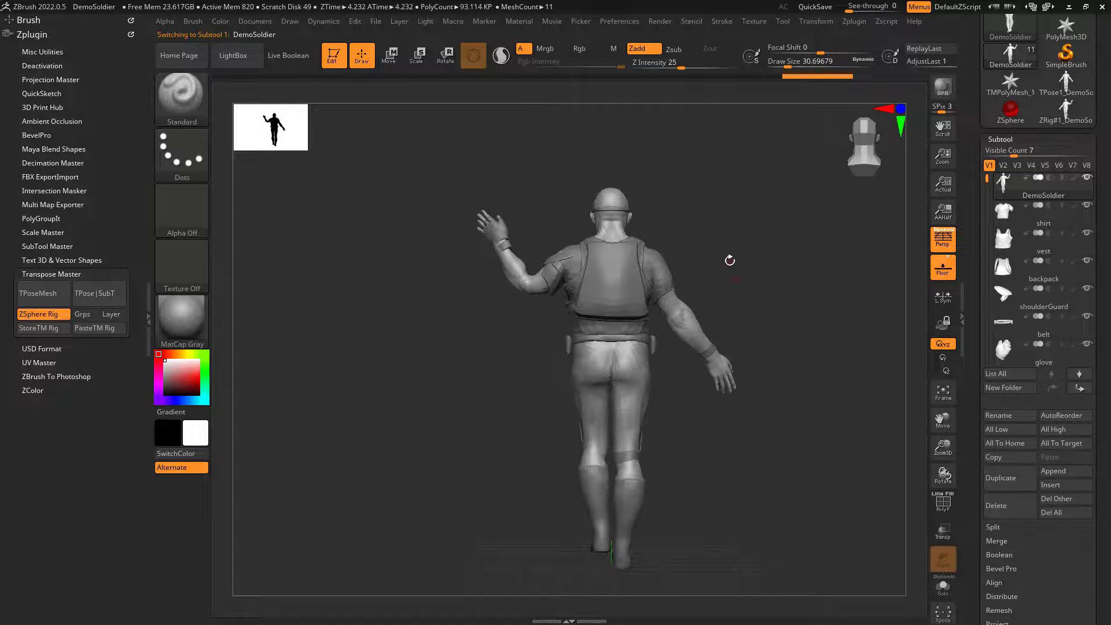
{"action": "right_click_drag", "start_coordinate": [615, 363], "coordinate": [509, 324], "text": "ctrl"}
{"action": "left_click_drag", "start_coordinate": [359, 355], "coordinate": [405, 341]}
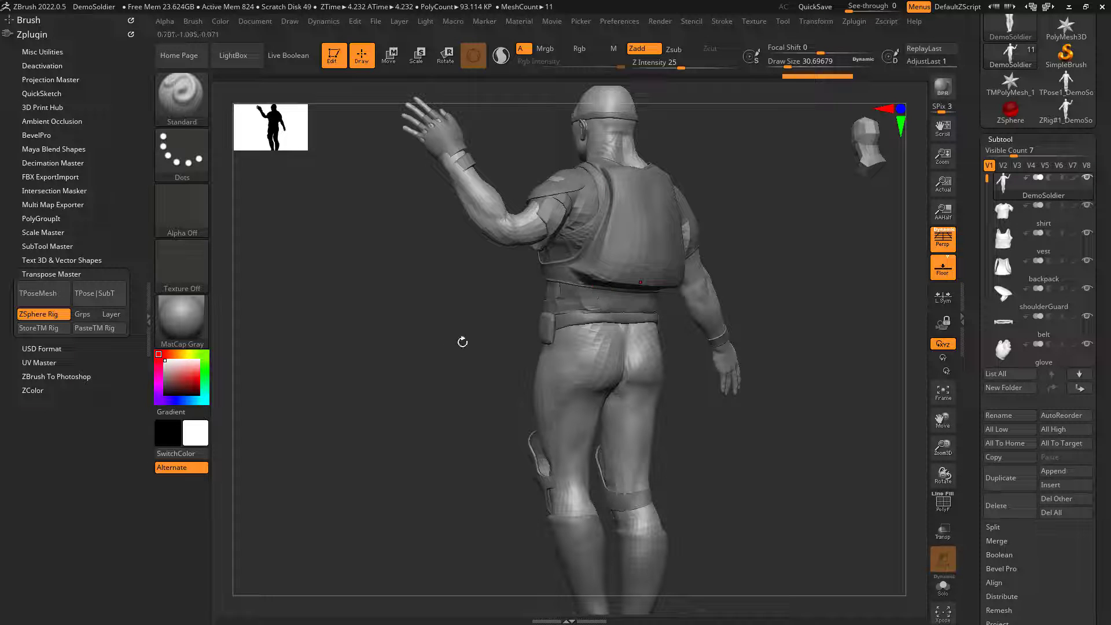
{"action": "left_click_drag", "start_coordinate": [462, 342], "coordinate": [585, 255]}
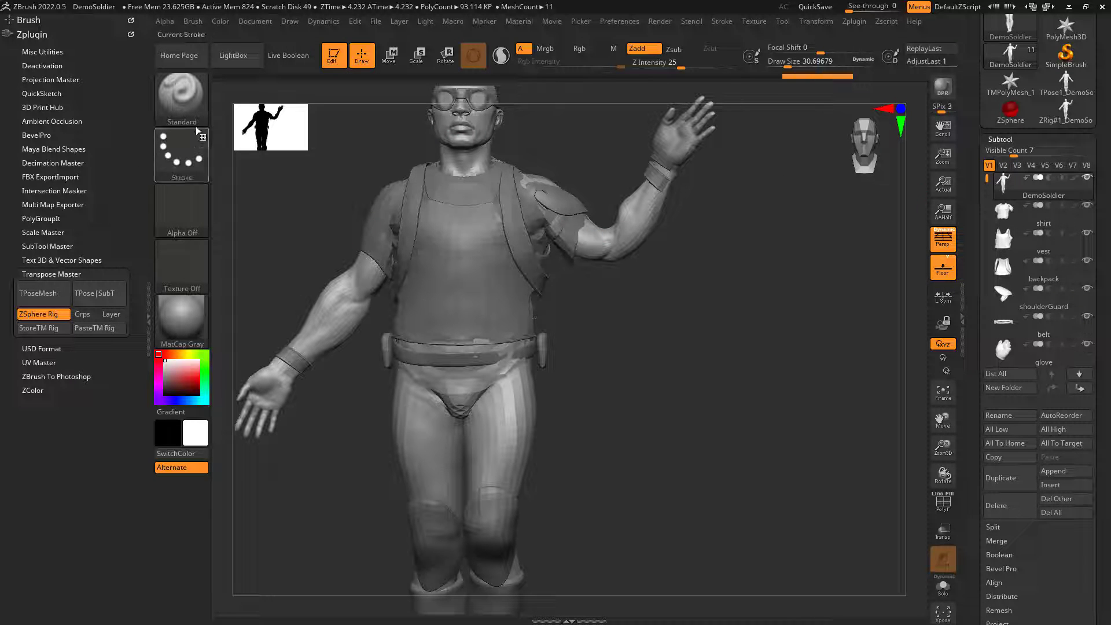
{"action": "left_click", "coordinate": [189, 100]}
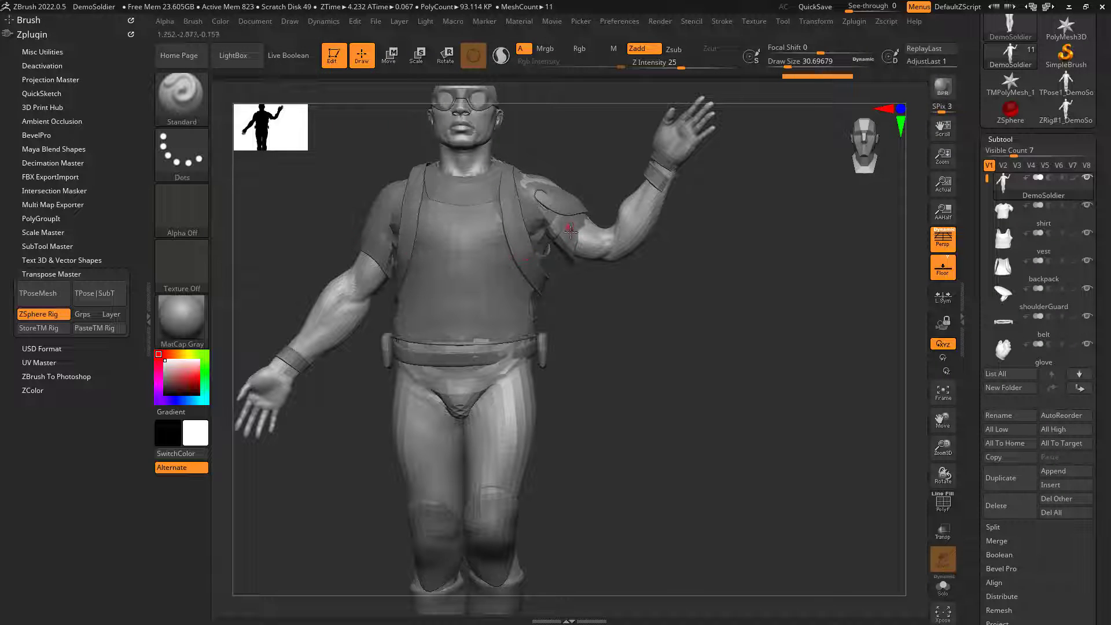
{"action": "left_click_drag", "start_coordinate": [588, 271], "coordinate": [544, 251]}
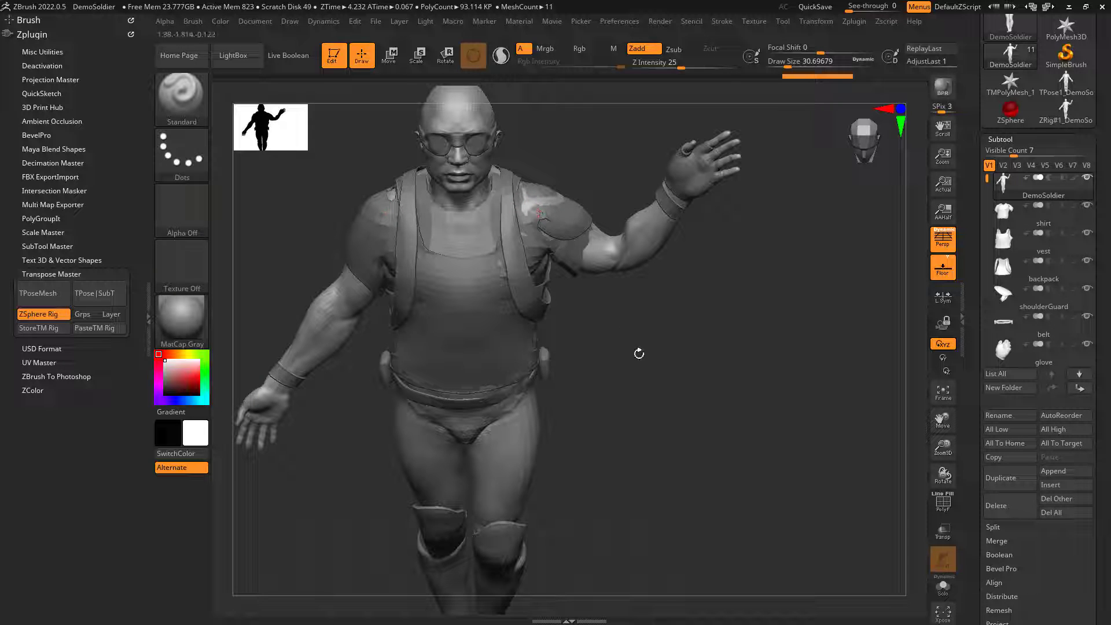
{"action": "left_click_drag", "start_coordinate": [637, 351], "coordinate": [717, 335]}
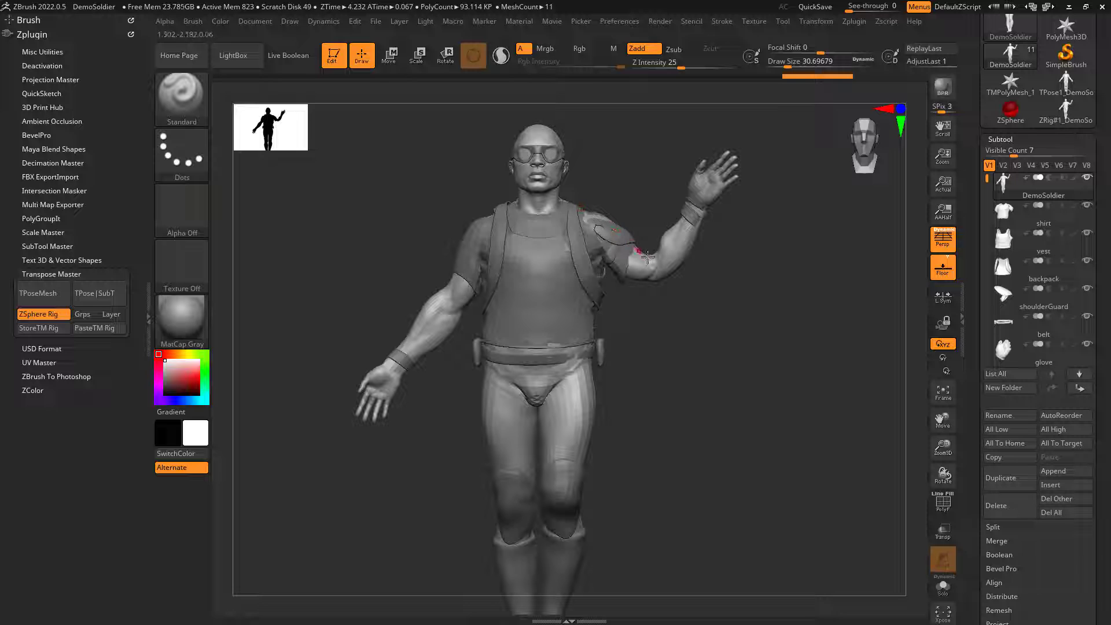
{"action": "left_click_drag", "start_coordinate": [719, 348], "coordinate": [654, 368]}
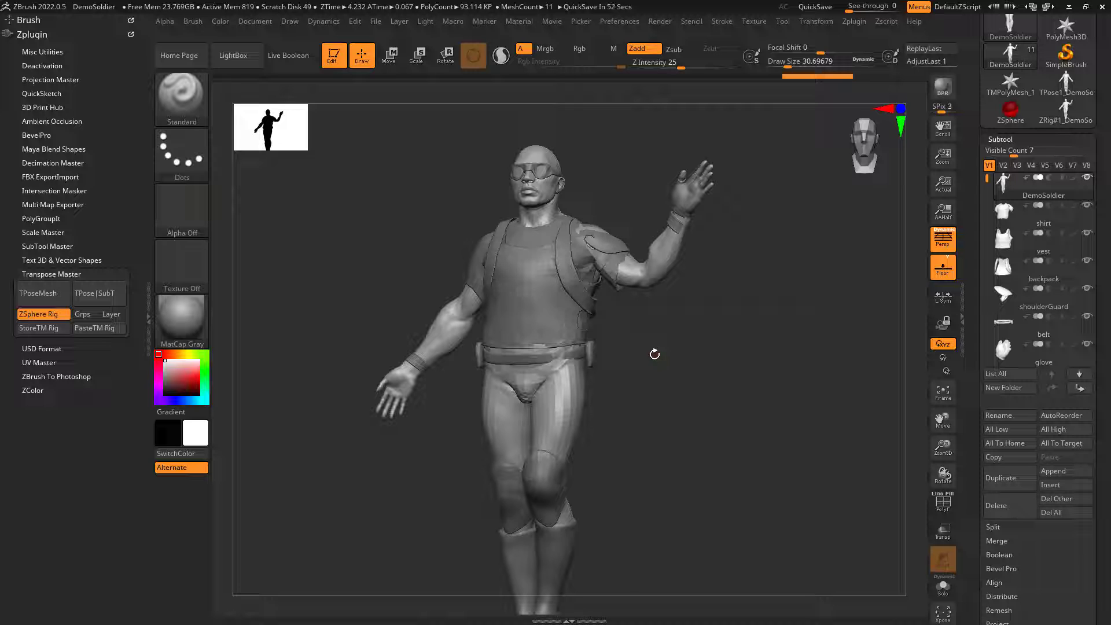
{"action": "left_click_drag", "start_coordinate": [763, 401], "coordinate": [765, 408]}
{"action": "mouse_move", "coordinate": [721, 438]}
{"action": "left_mouse_down"}
{"action": "mouse_move", "coordinate": [719, 476]}
{"action": "mouse_move", "coordinate": [706, 471]}
{"action": "mouse_move", "coordinate": [723, 457]}
{"action": "left_mouse_up"}
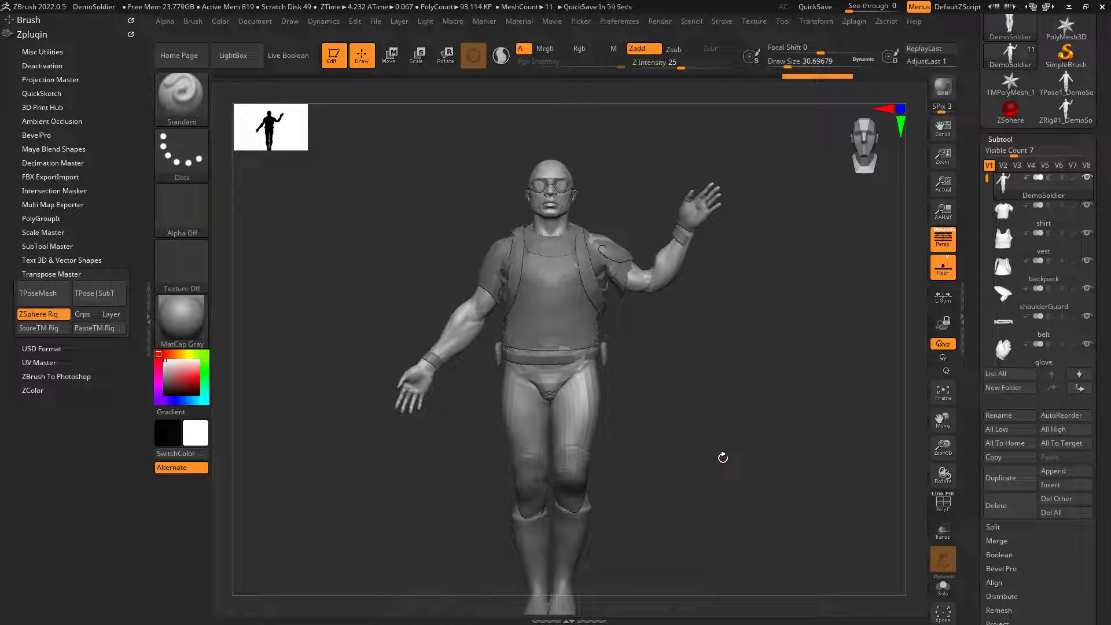